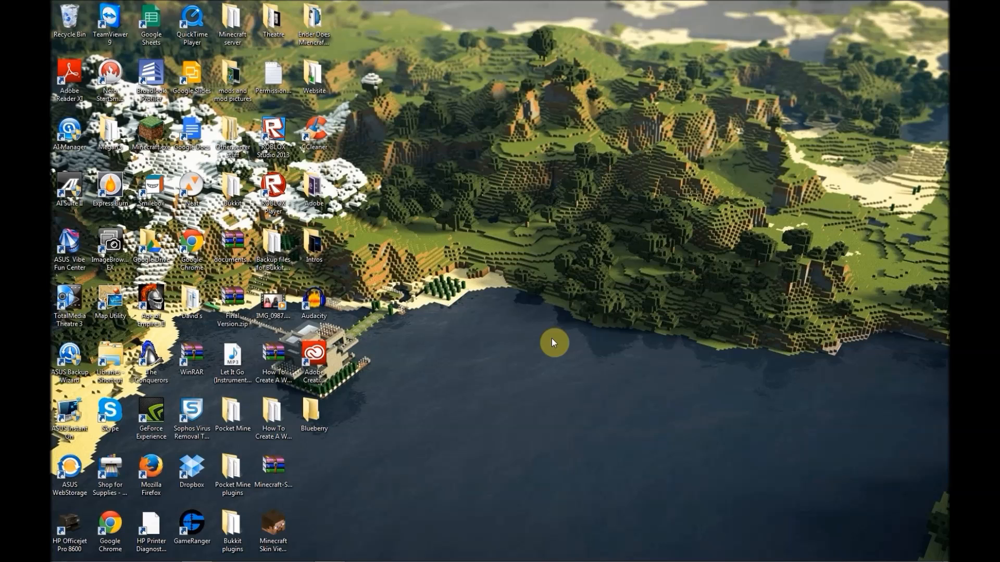
# - Create a new desktop folder named Minecraft Server and shift it slightly across the open desktop area
pyautogui.rightClick(513, 202)
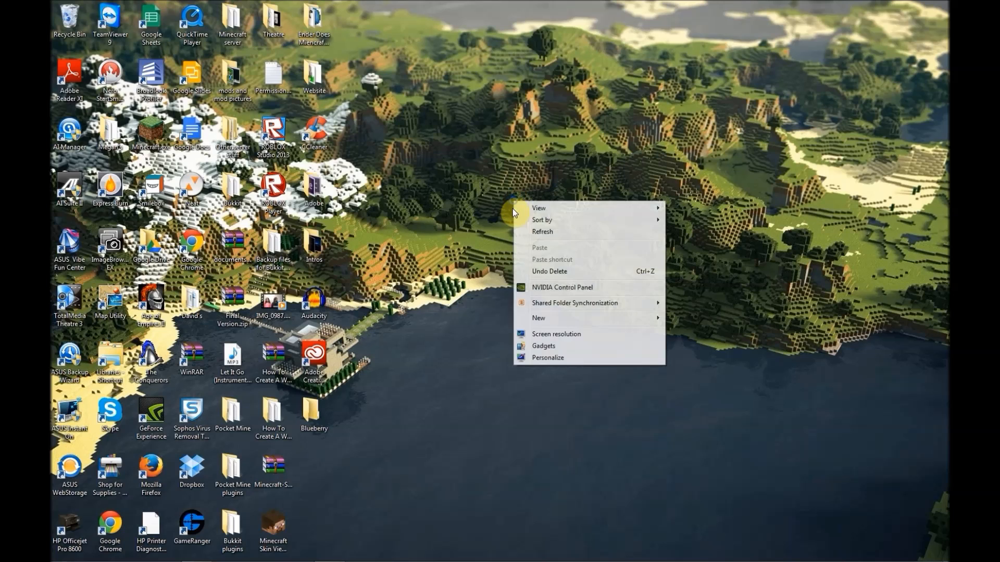
pyautogui.moveTo(647, 321)
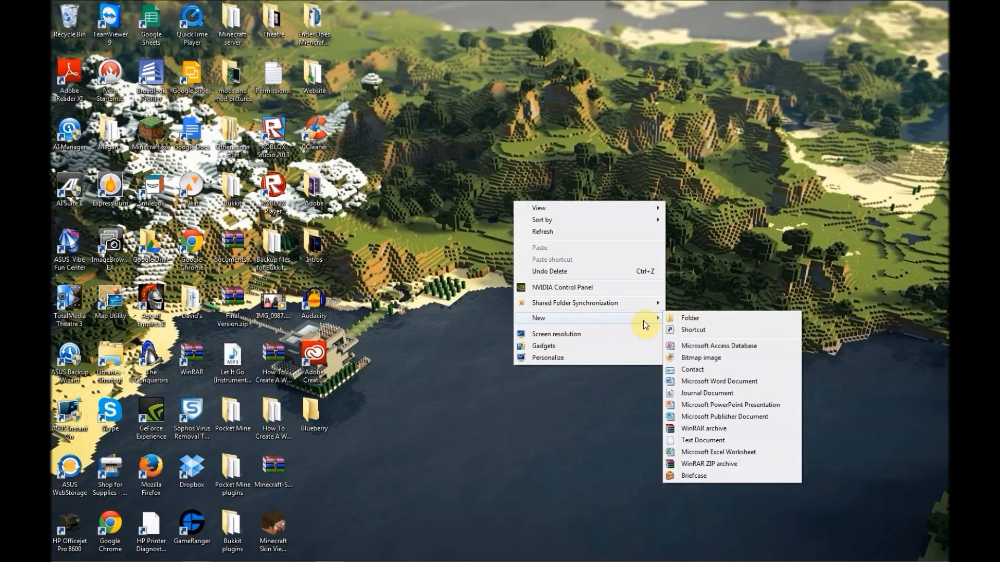
pyautogui.click(680, 318)
pyautogui.write('Minecras')
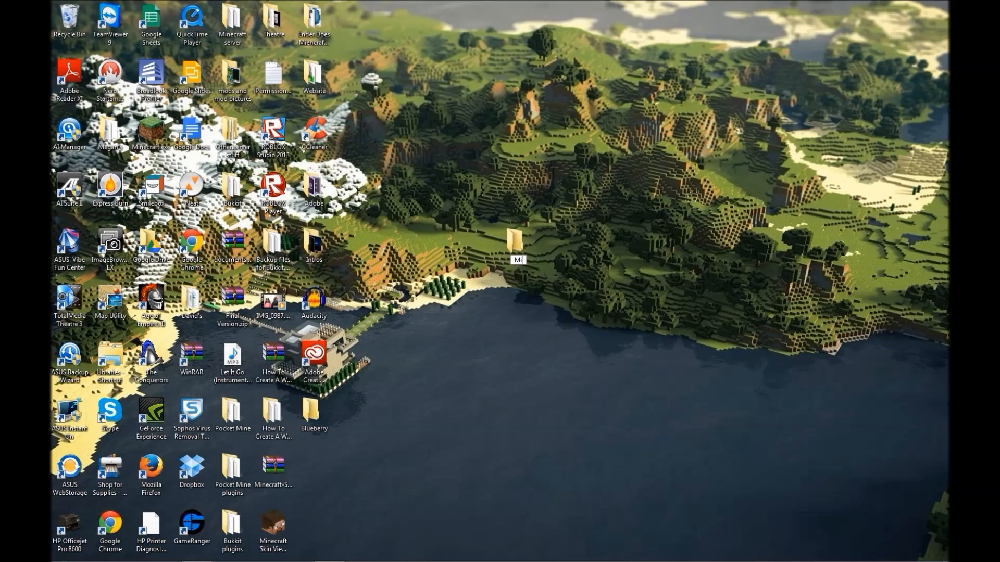
pyautogui.press('BackSpace')
pyautogui.press('BackSpace')
pyautogui.write('aft Server')
pyautogui.press('Return')
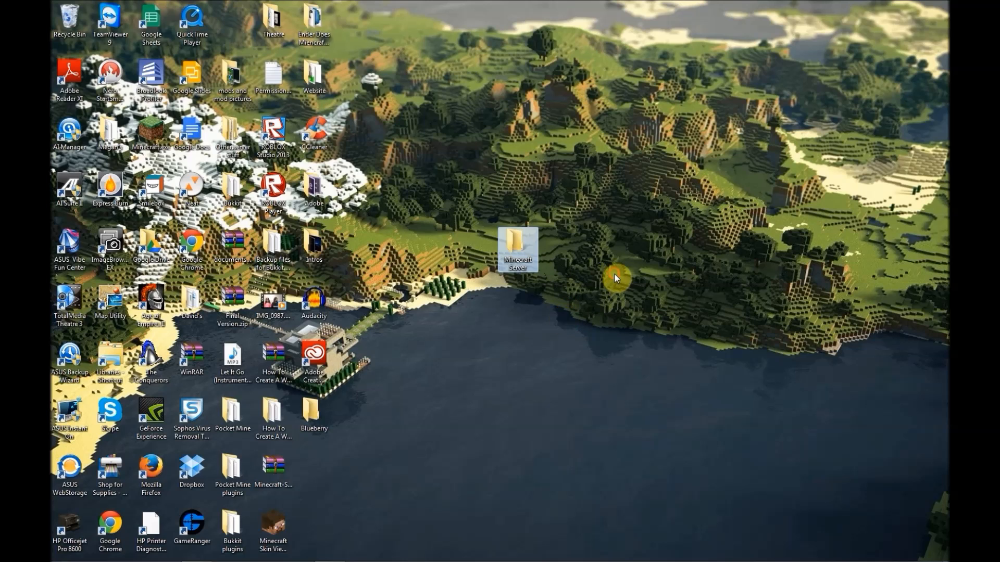
pyautogui.moveTo(530, 249); pyautogui.dragTo(551, 255)
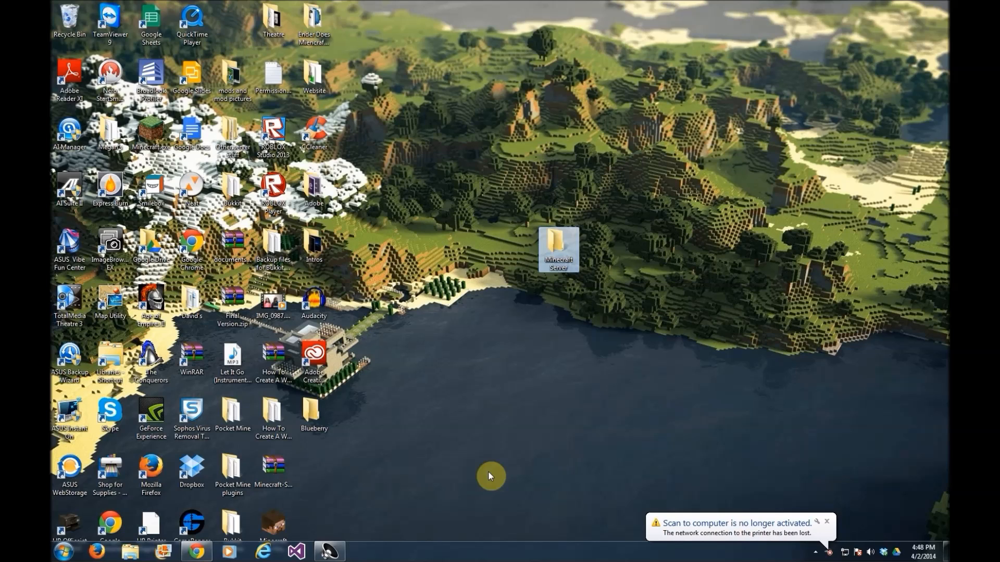
# - Dismiss the printer notification, then open Firefox, accept it as the default browser and maximize its window
pyautogui.click(826, 521)
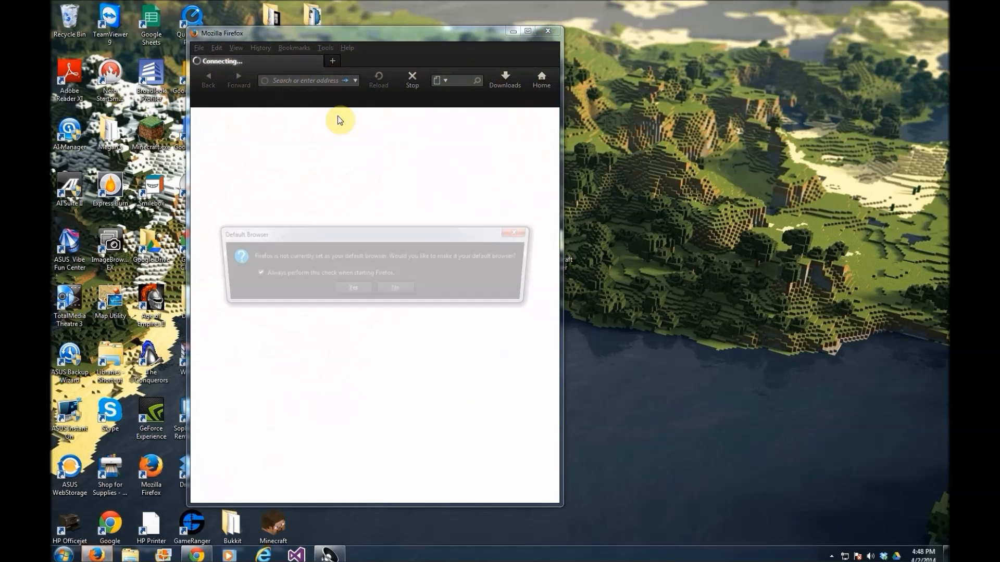
pyautogui.click(353, 289)
pyautogui.doubleClick(390, 36)
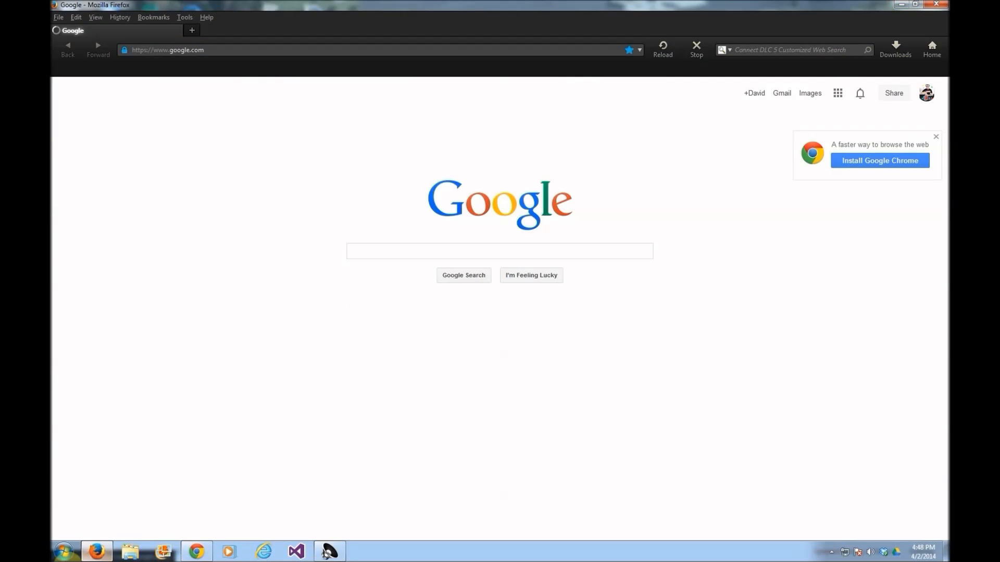
# - Open Command Prompt as administrator and run ipconfig to list the network configuration
pyautogui.click(63, 551)
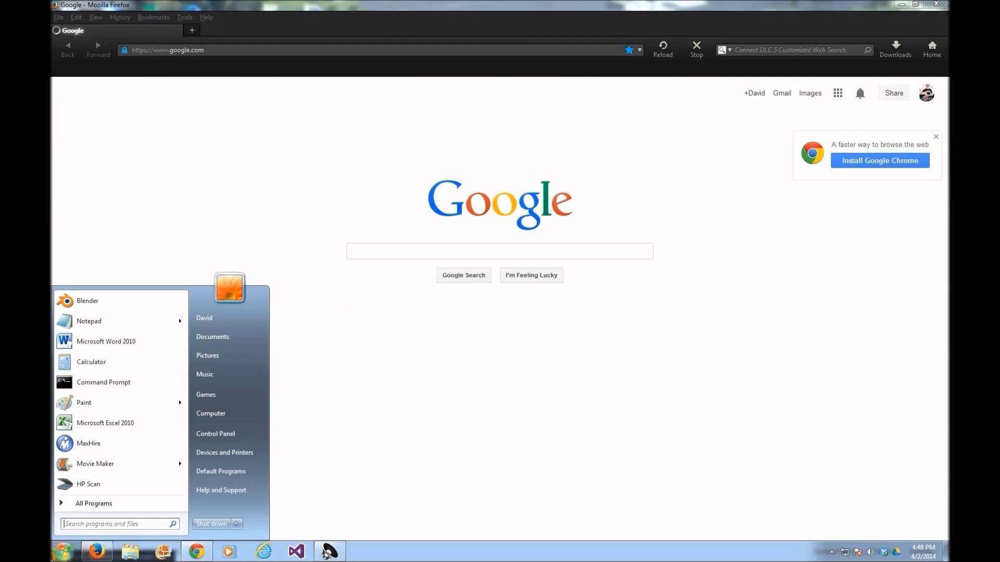
pyautogui.rightClick(99, 390)
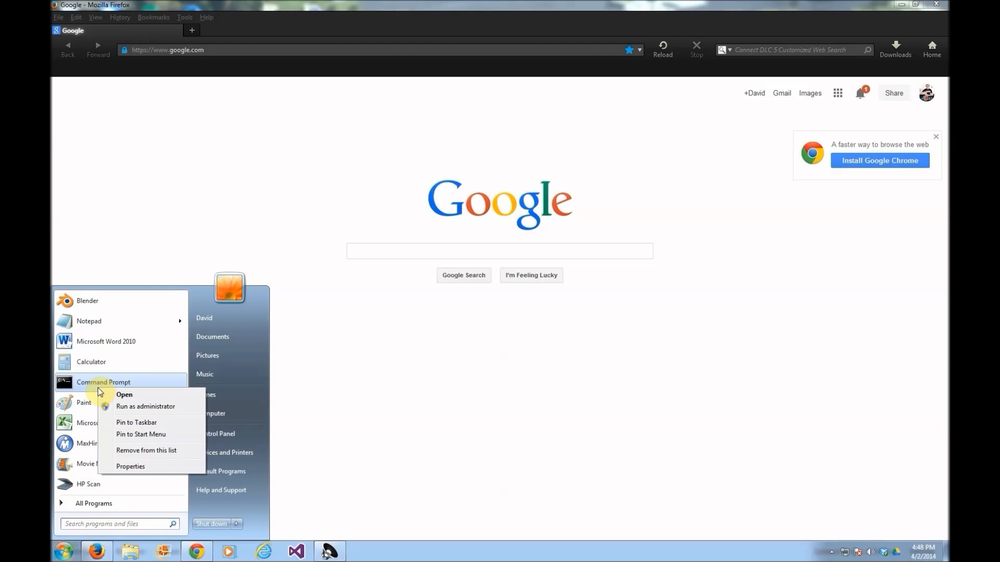
pyautogui.click(142, 408)
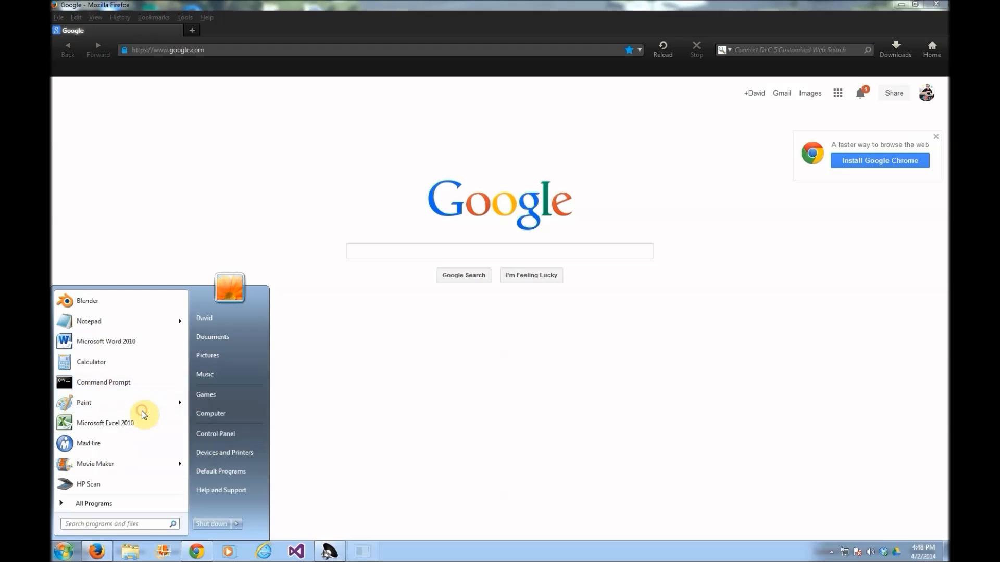
pyautogui.click(226, 403)
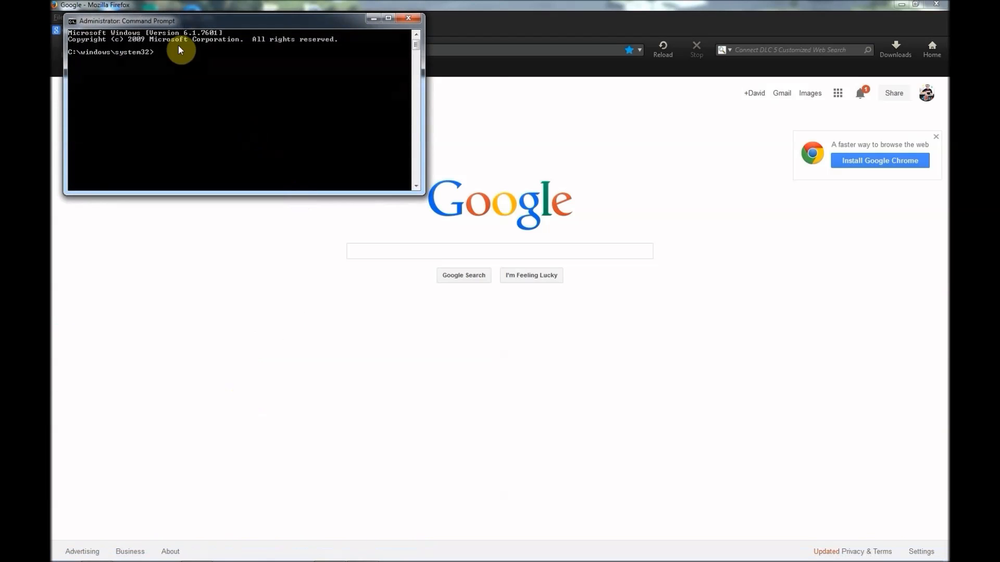
pyautogui.moveTo(215, 21); pyautogui.dragTo(711, 270)
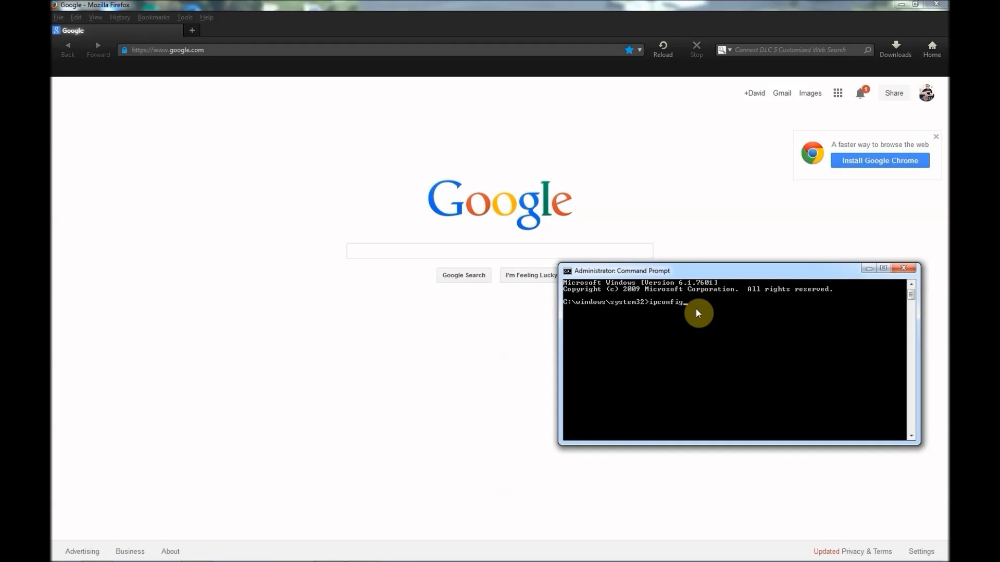
pyautogui.press('Return')
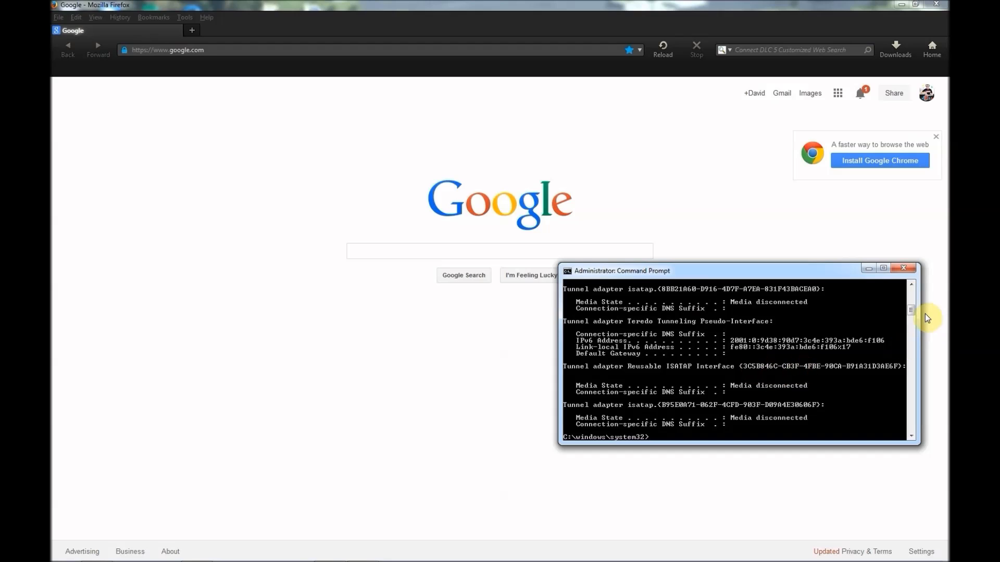
# - Copy the IPv4 default gateway address of the Local Area Connection from the ipconfig output and close Command Prompt
pyautogui.scroll(6, 911, 307)
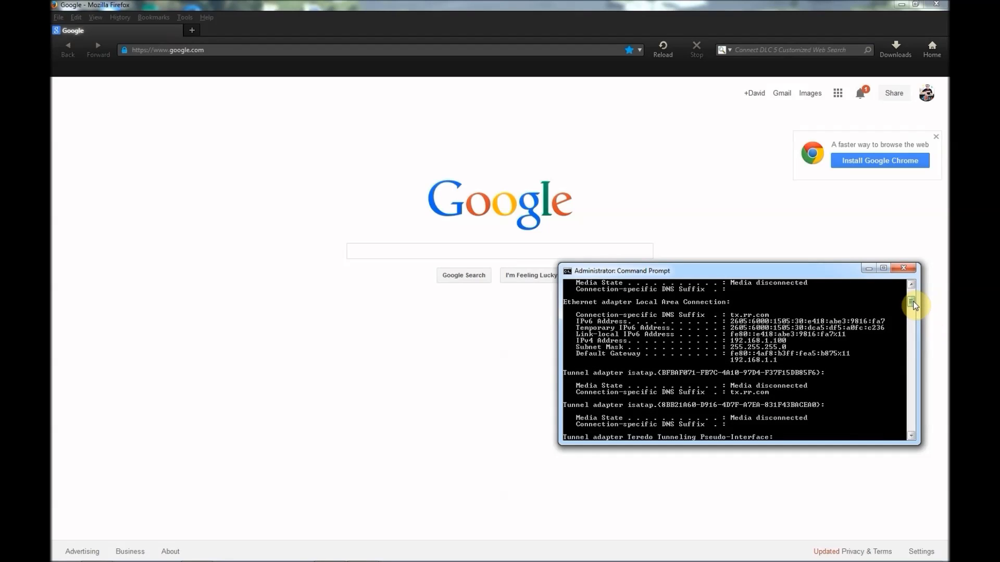
pyautogui.rightClick(579, 354)
pyautogui.click(603, 359)
pyautogui.moveTo(573, 355); pyautogui.dragTo(857, 361)
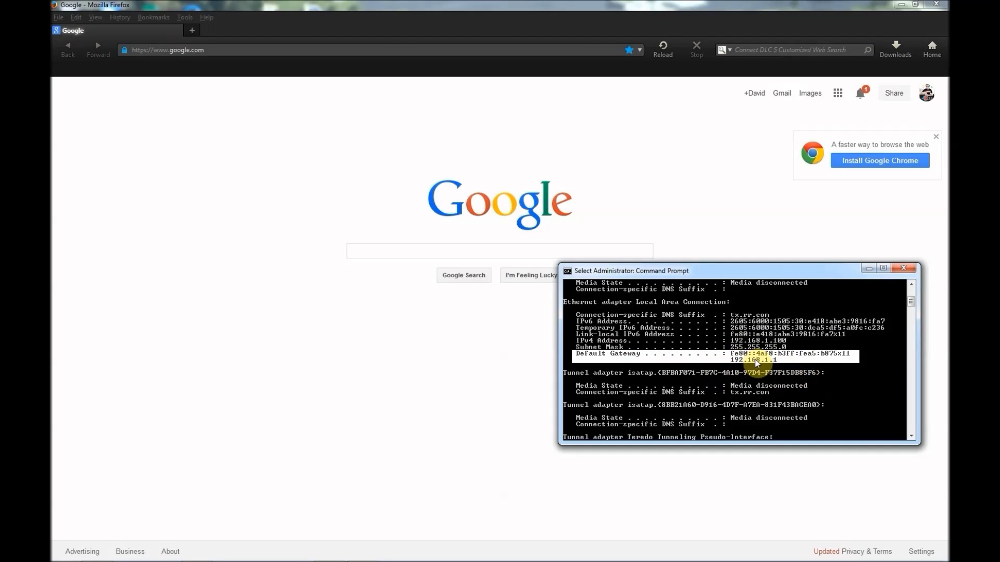
pyautogui.click(758, 357)
pyautogui.moveTo(730, 360); pyautogui.dragTo(776, 366)
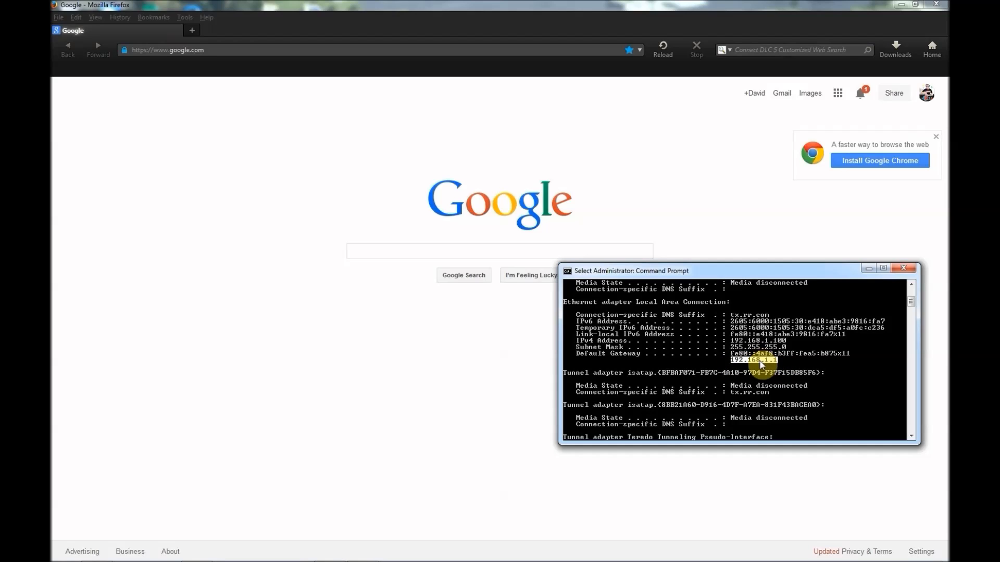
pyautogui.rightClick(757, 363)
pyautogui.click(903, 268)
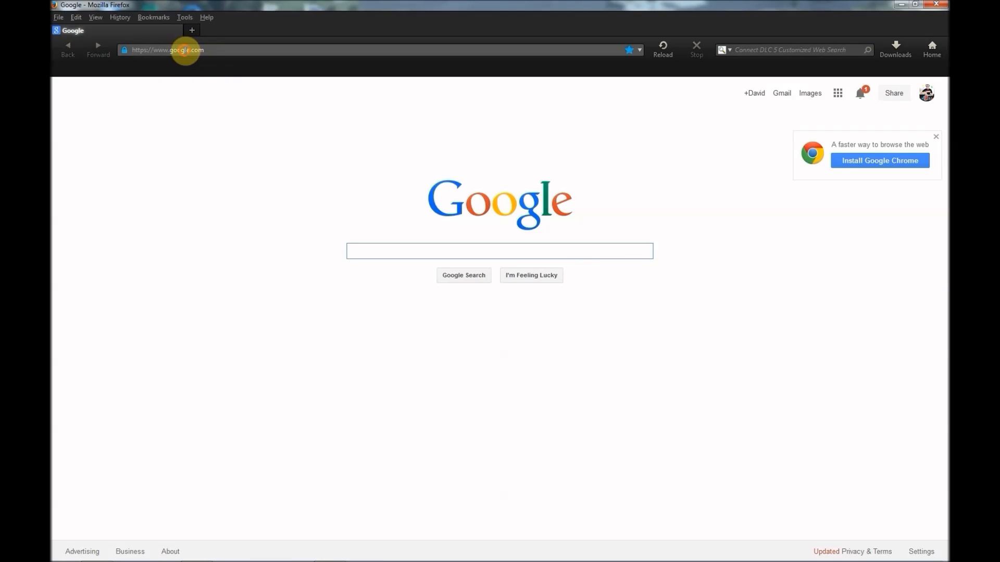
# - Load the router's page at 192.168.1.1 in Firefox and open its Single Port Forwarding security settings
pyautogui.rightClick(183, 48)
pyautogui.click(225, 109)
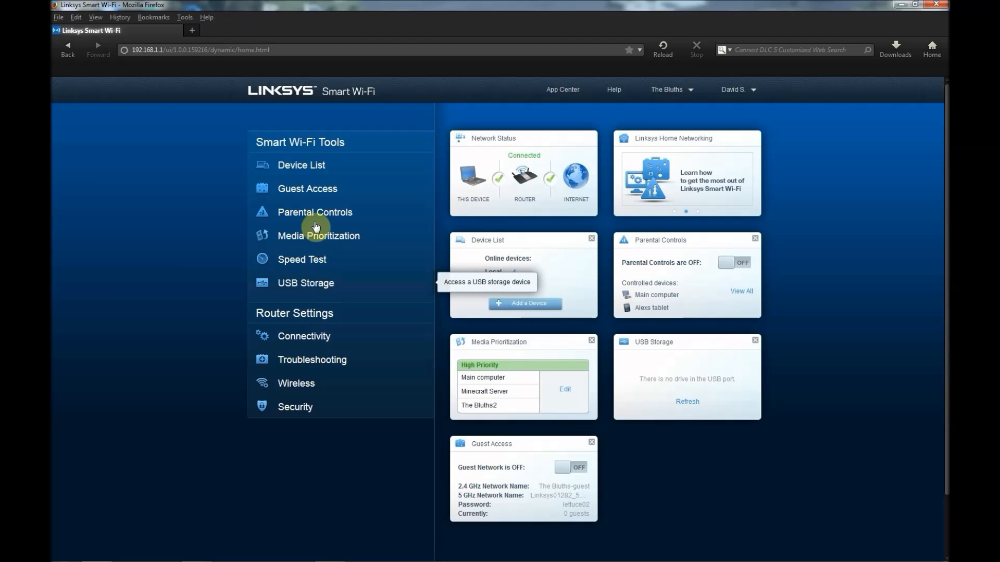
pyautogui.click(297, 408)
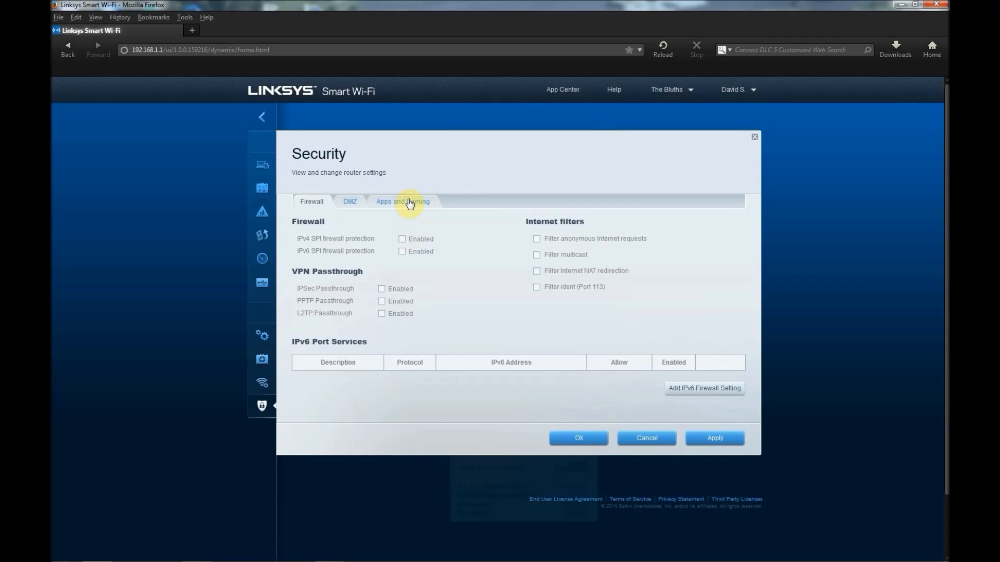
pyautogui.click(409, 203)
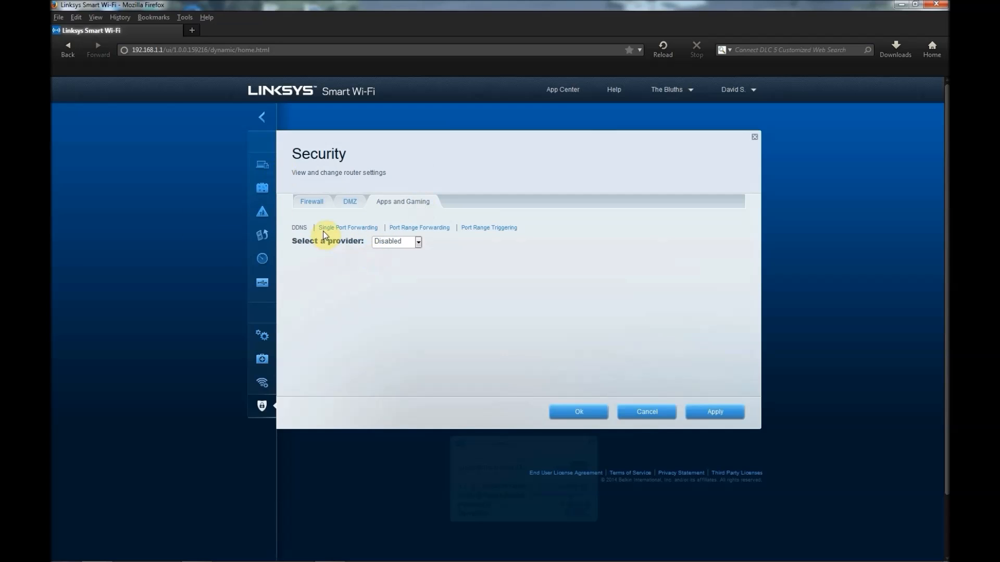
pyautogui.click(345, 230)
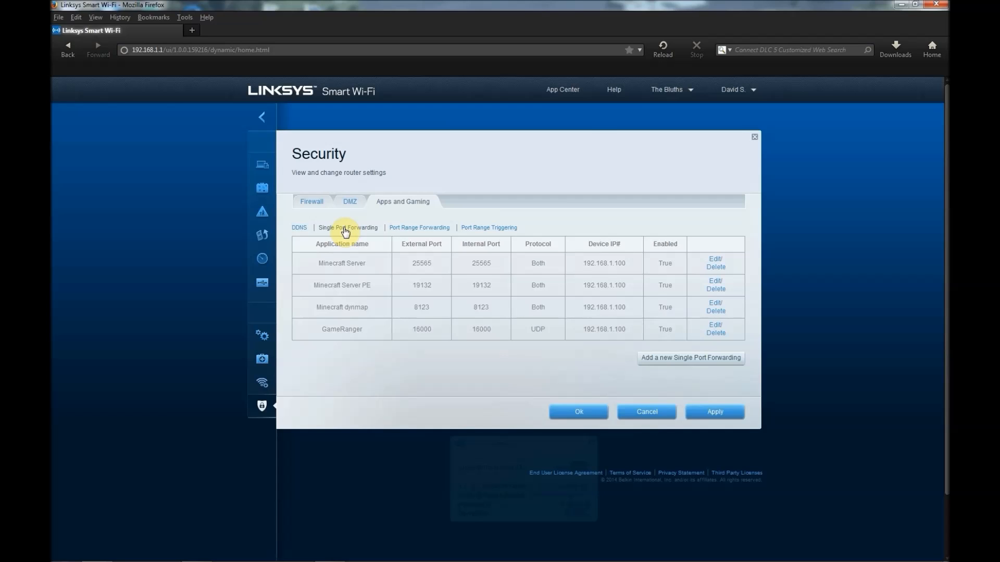
# - Delete the existing Minecraft Server forwarding rule and add a new single port forwarding entry named Minecraft Server
pyautogui.click(716, 267)
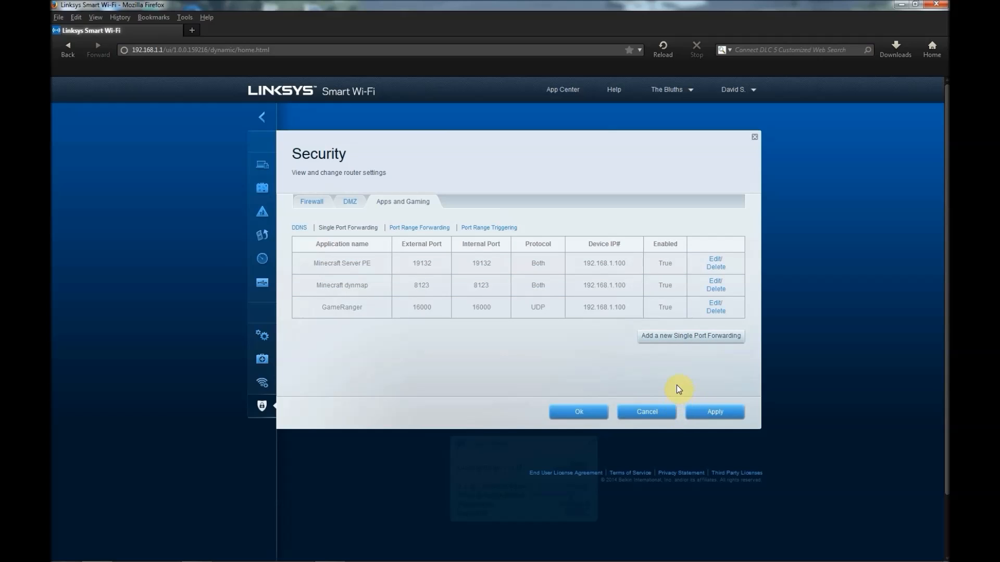
pyautogui.click(691, 337)
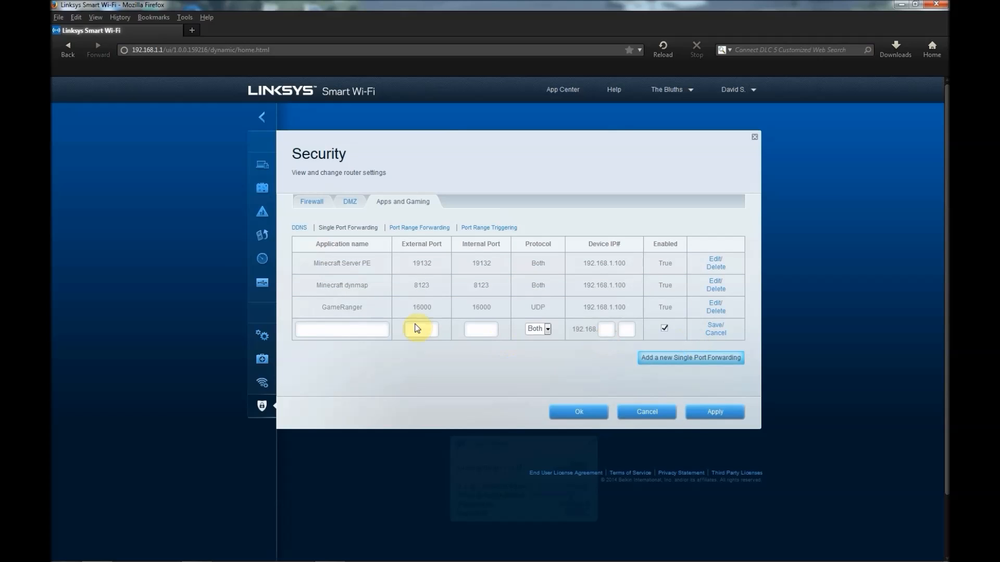
pyautogui.click(349, 329)
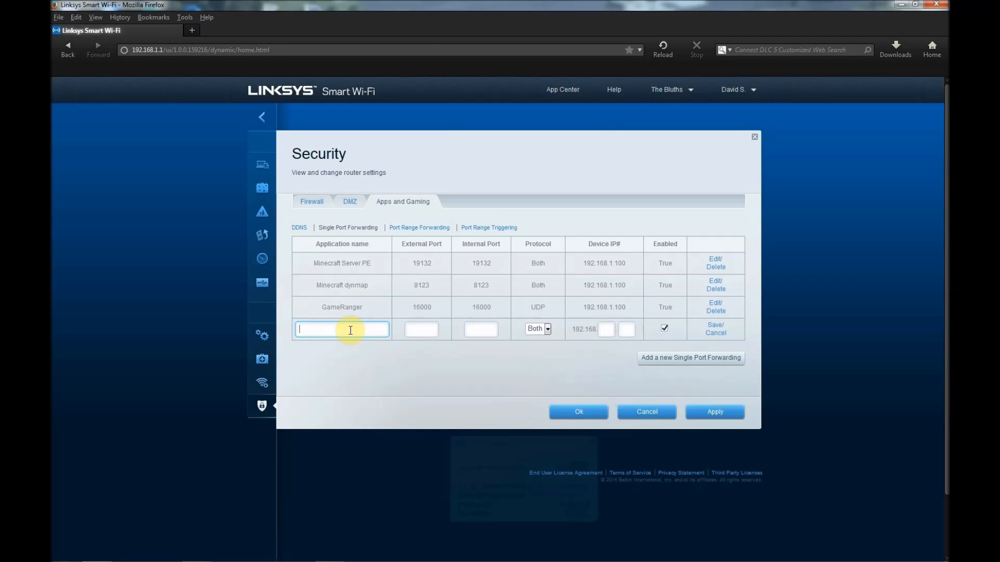
pyautogui.write('Minercaft')
pyautogui.press('BackSpace')
pyautogui.press('BackSpace')
pyautogui.press('BackSpace')
pyautogui.press('BackSpace')
pyautogui.write('craft')
# - Set the new entry's external and internal ports to 25565 and keep the protocol at Both
pyautogui.click(417, 332)
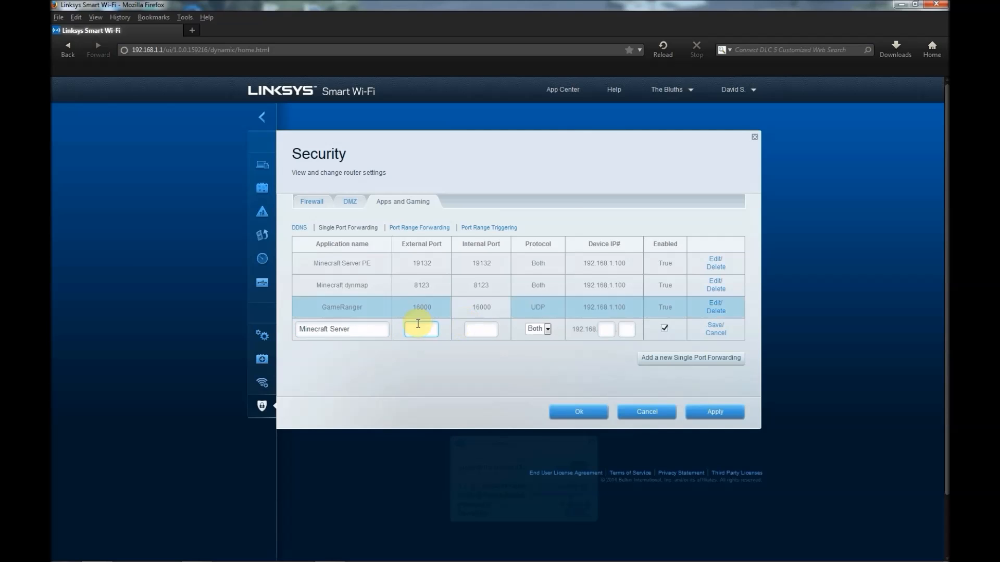
pyautogui.click(417, 332)
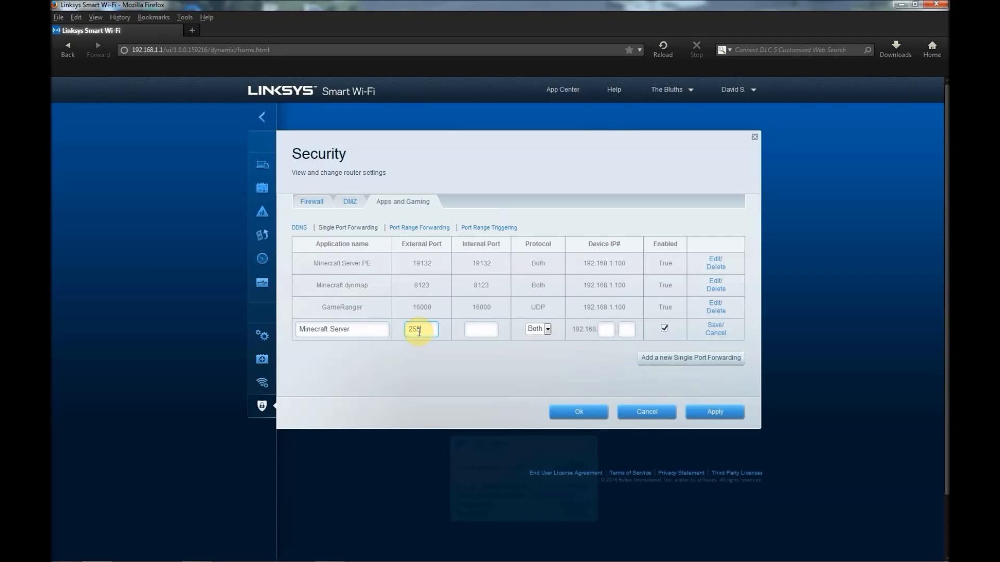
pyautogui.click(474, 328)
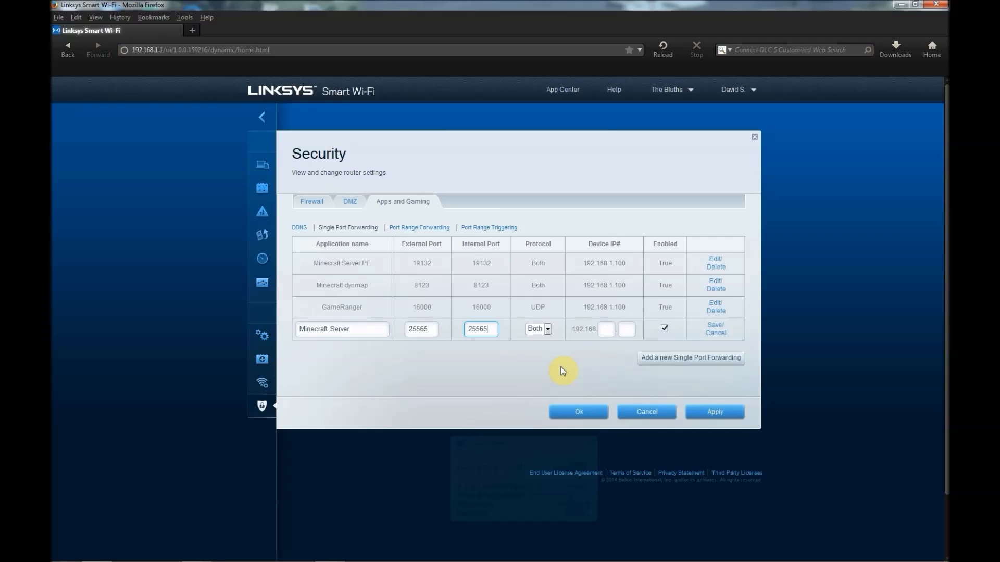
pyautogui.click(548, 332)
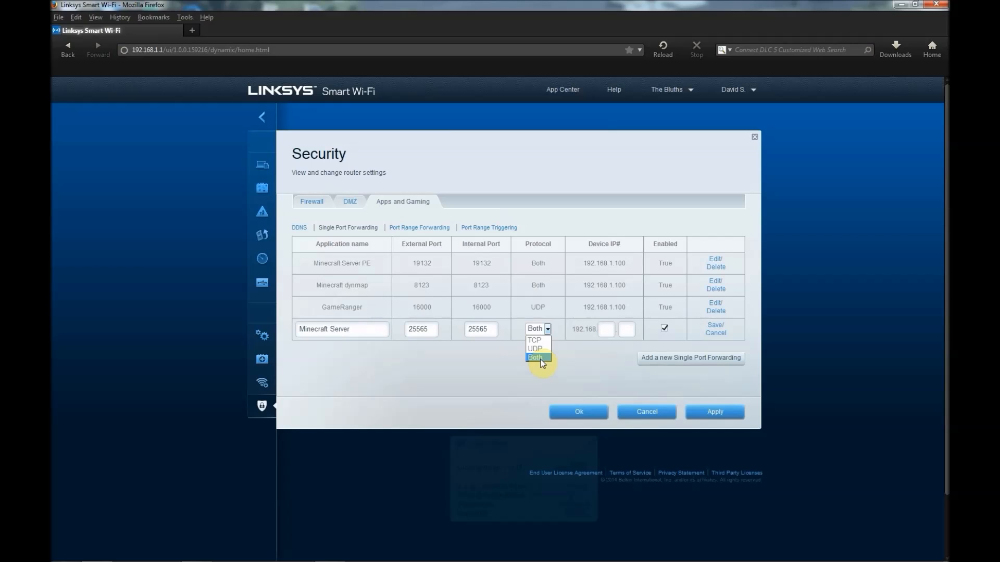
pyautogui.click(597, 371)
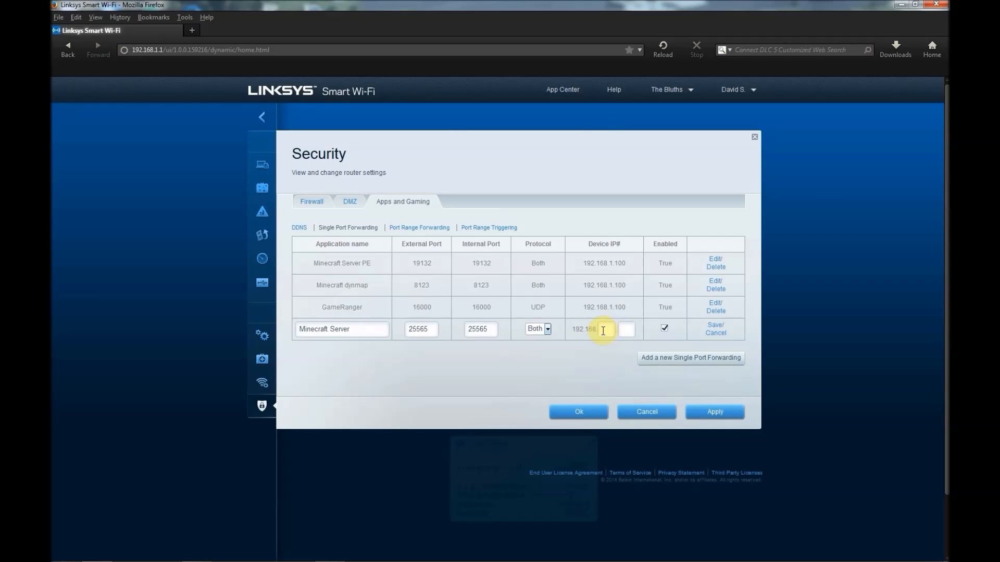
# - Run ipconfig in an administrator Command Prompt and find the computer's IPv4 address under the Local Area Connection
pyautogui.click(607, 331)
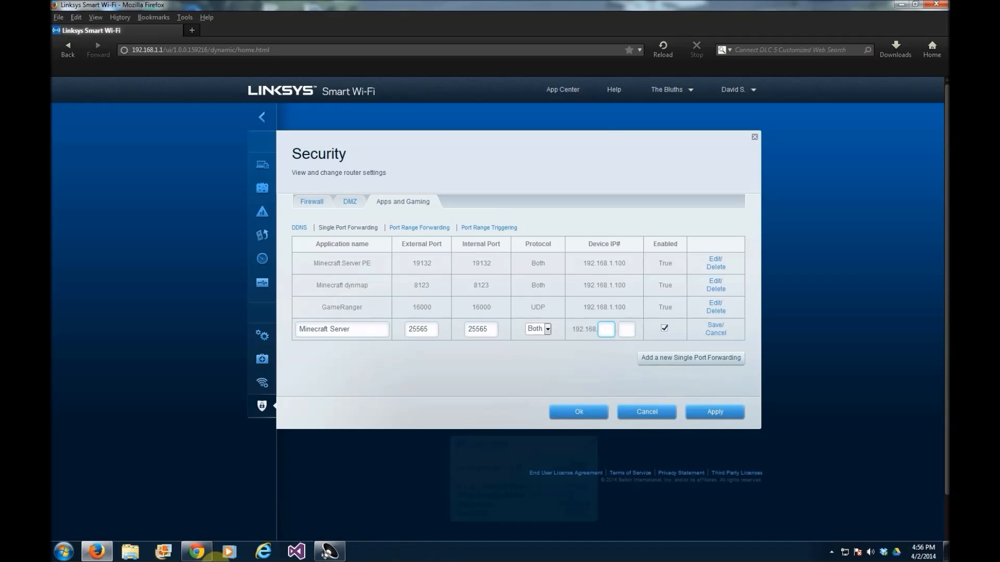
pyautogui.press('super')
pyautogui.rightClick(78, 382)
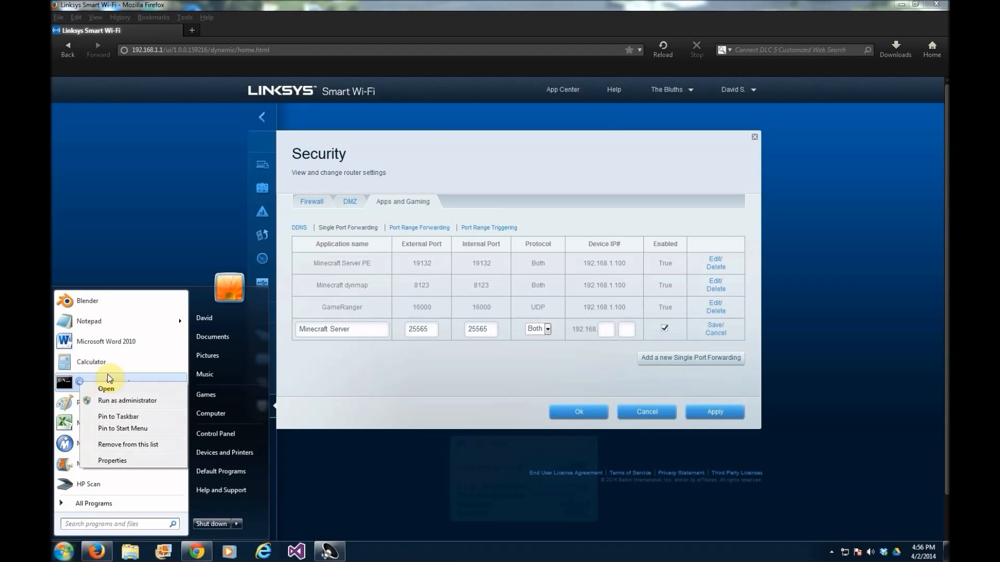
pyautogui.click(129, 400)
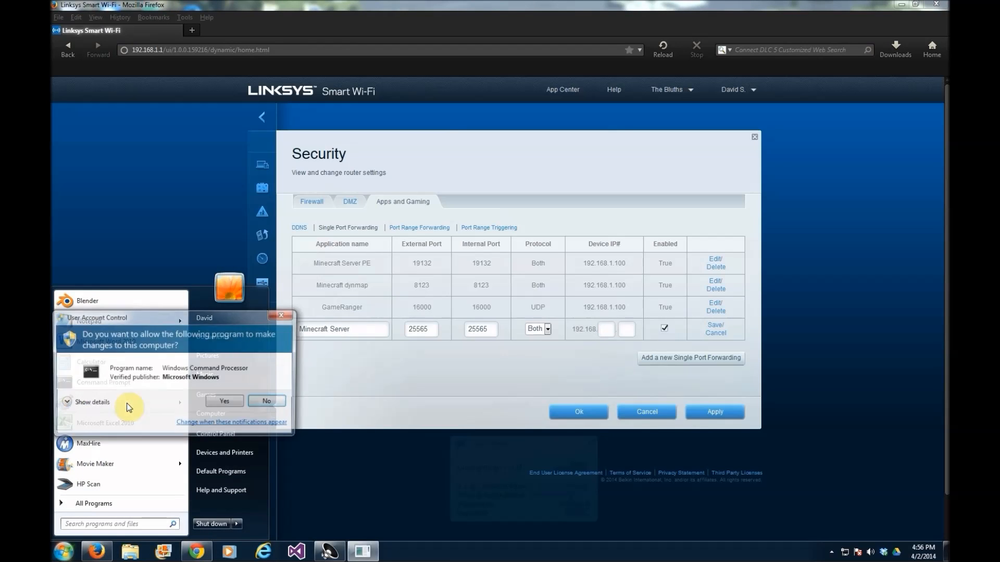
pyautogui.click(227, 402)
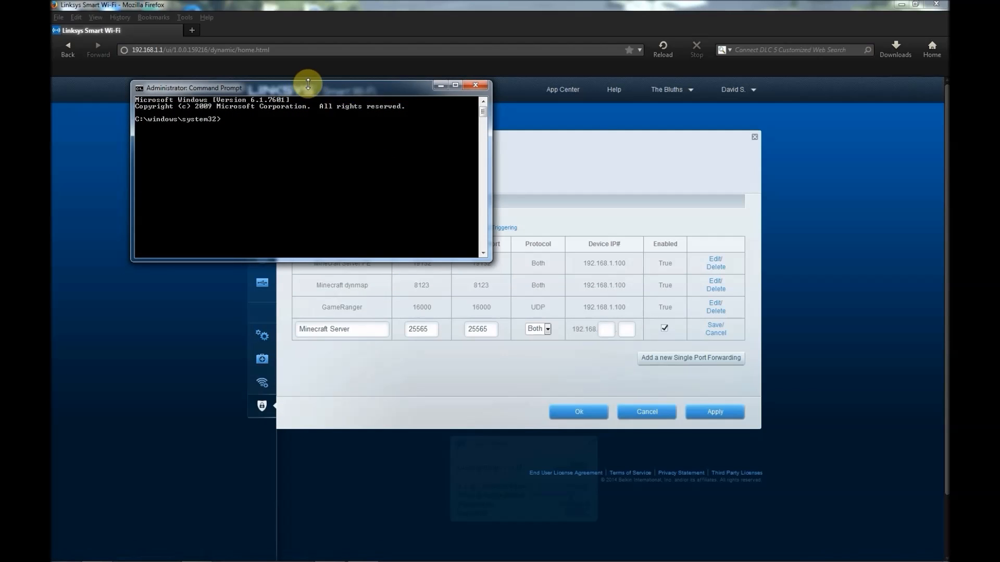
pyautogui.moveTo(327, 101); pyautogui.dragTo(629, 112)
pyautogui.write('ipconfig')
pyautogui.press('Return')
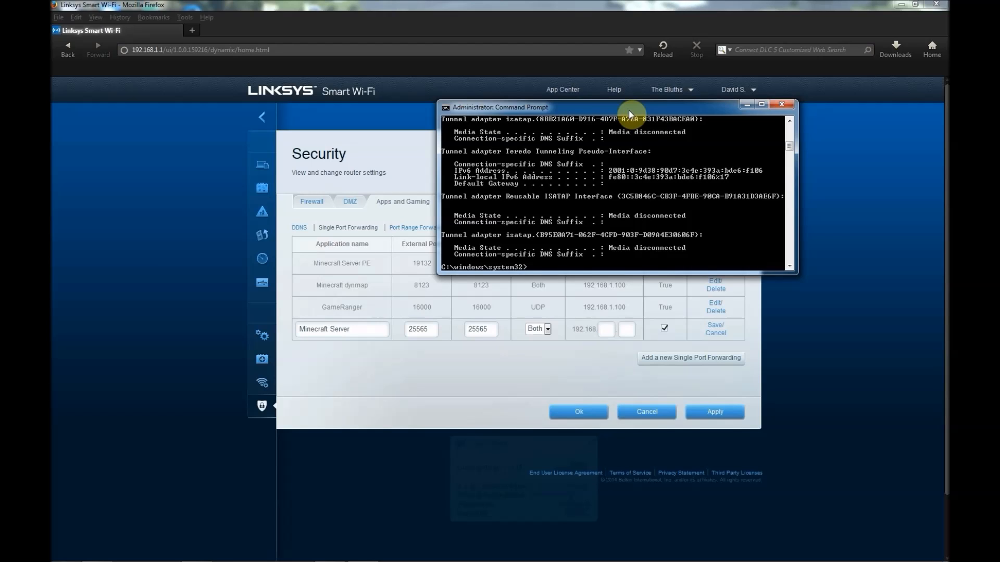
pyautogui.moveTo(789, 146); pyautogui.dragTo(790, 136)
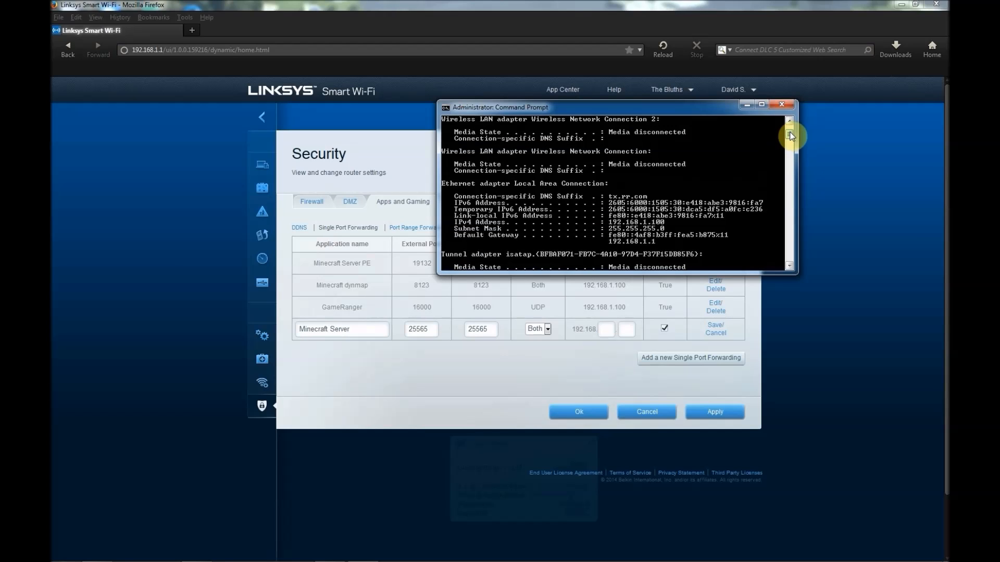
# - Mark the IPv4 Address line of the Local Area Connection in the Command Prompt output, narrowing the selection to its last two number groups
pyautogui.rightClick(457, 221)
pyautogui.click(475, 227)
pyautogui.moveTo(455, 220); pyautogui.dragTo(662, 225)
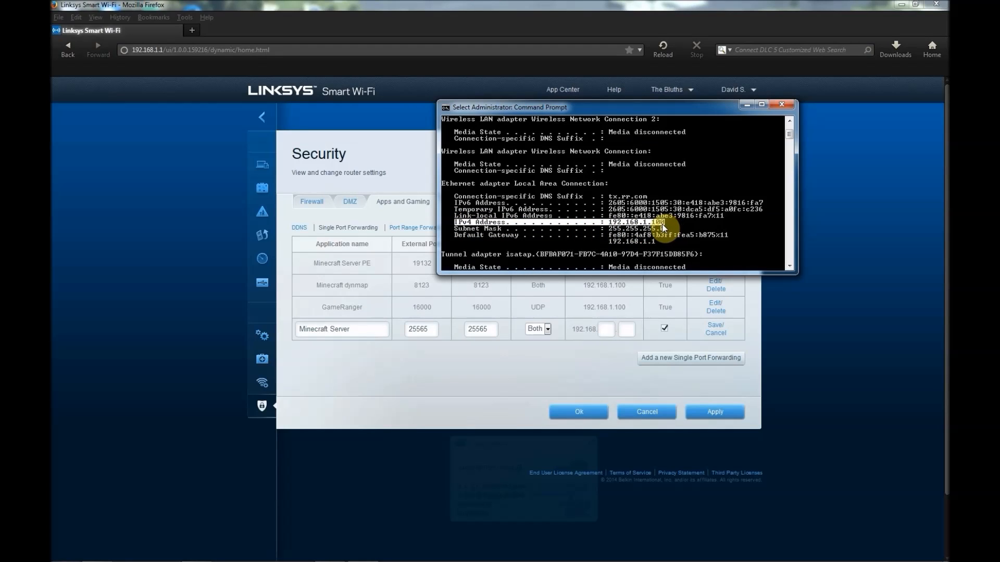
pyautogui.click(634, 225)
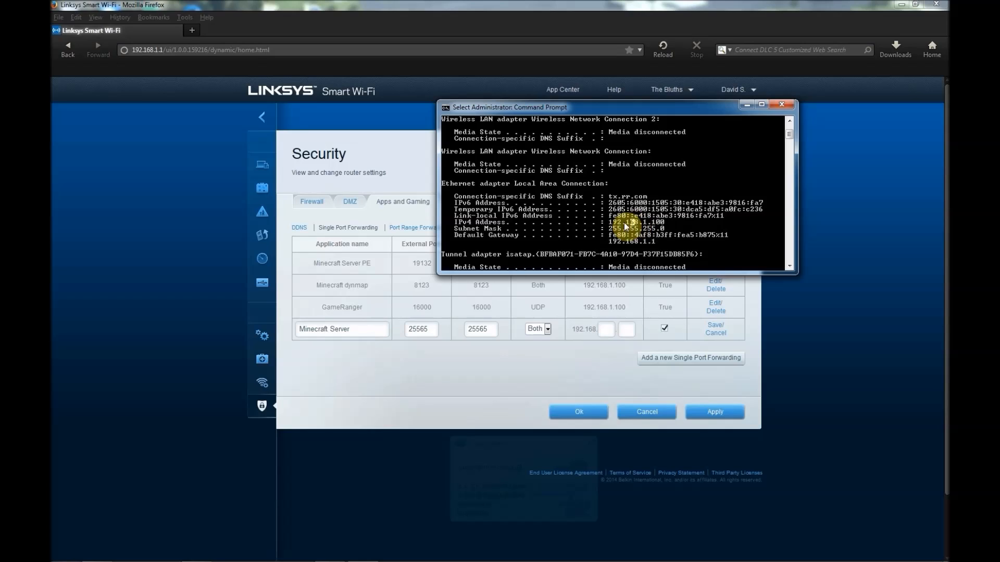
pyautogui.rightClick(610, 224)
pyautogui.click(635, 230)
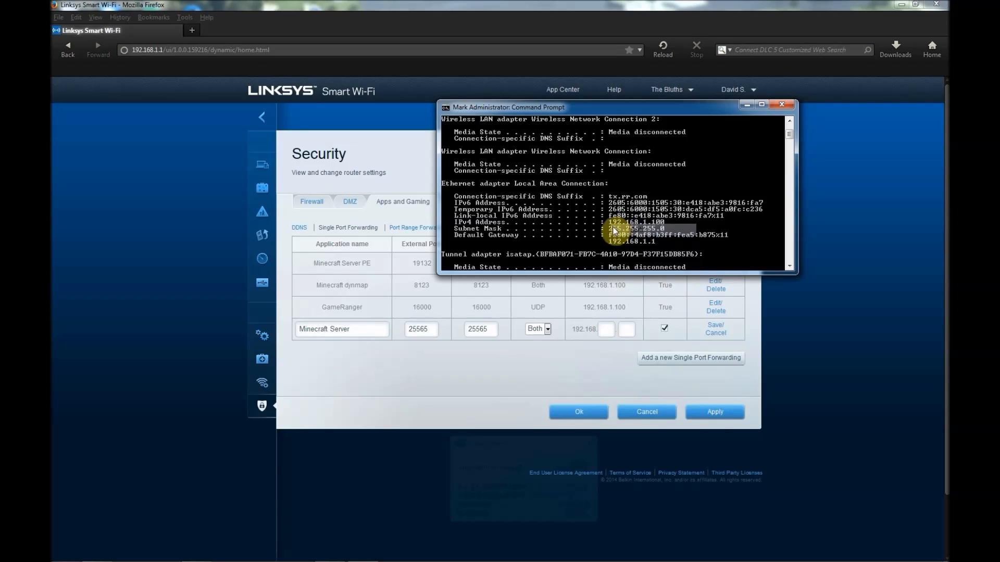
pyautogui.moveTo(608, 223); pyautogui.dragTo(662, 226)
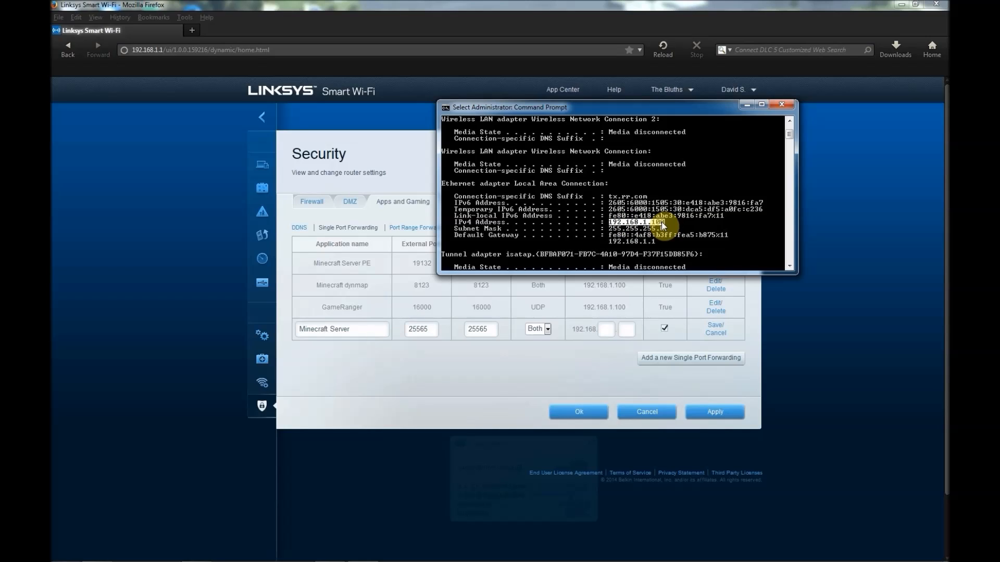
pyautogui.moveTo(643, 224); pyautogui.dragTo(669, 223)
# - Set the Minecraft Server entry's device IP to 192.168.1.100, save the entry, and apply the router's port forwarding settings
pyautogui.click(609, 330)
pyautogui.write('1')
pyautogui.click(630, 331)
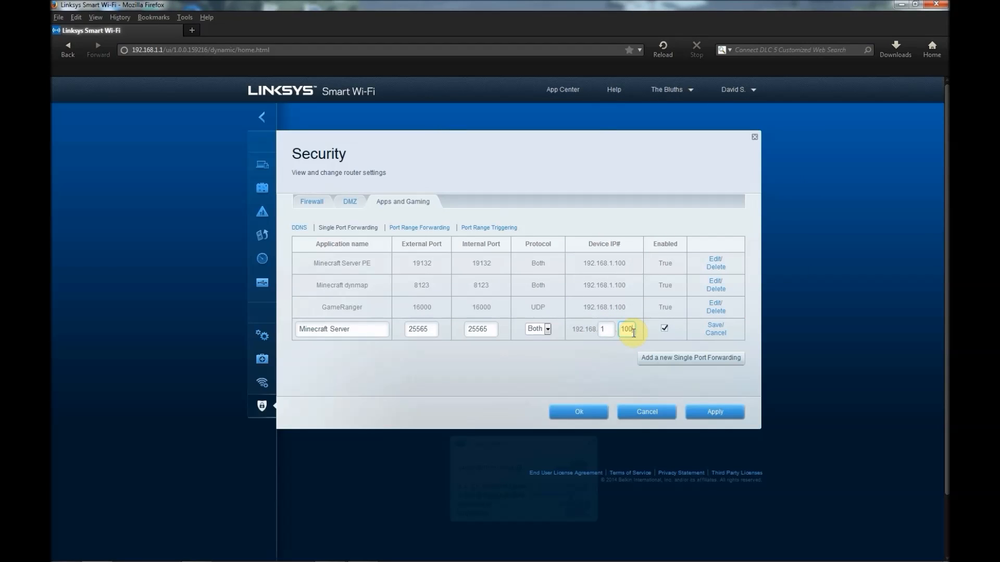
pyautogui.click(717, 325)
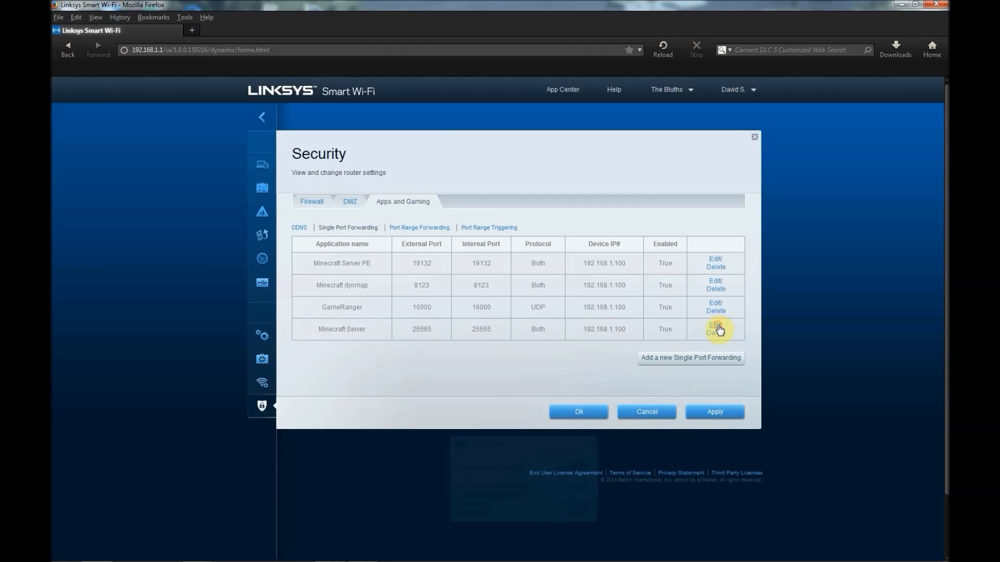
pyautogui.click(708, 419)
pyautogui.click(577, 412)
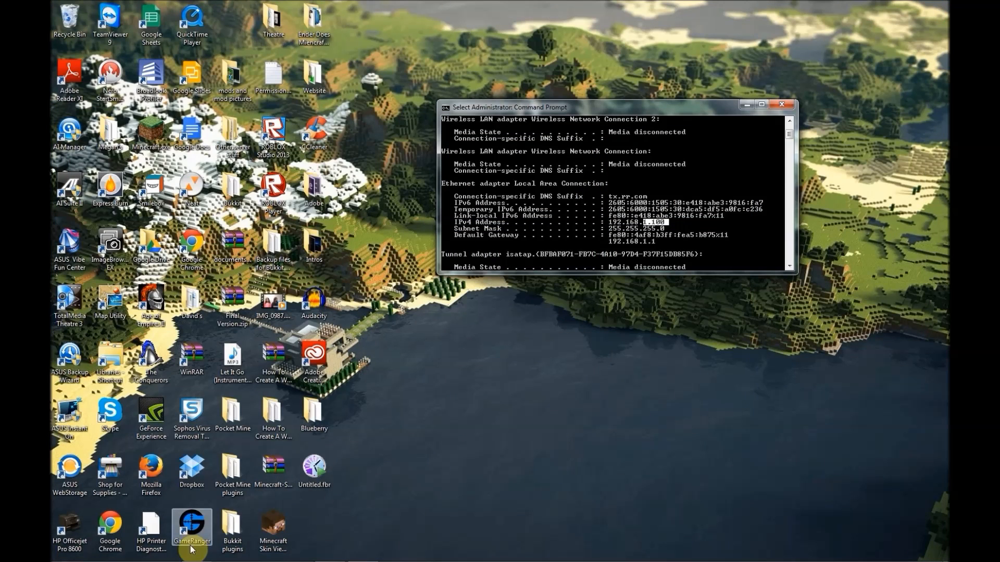
# - Switch to Chrome's Java SE Runtime Environment 7 Downloads page and accept the Oracle license agreement
pyautogui.click(199, 552)
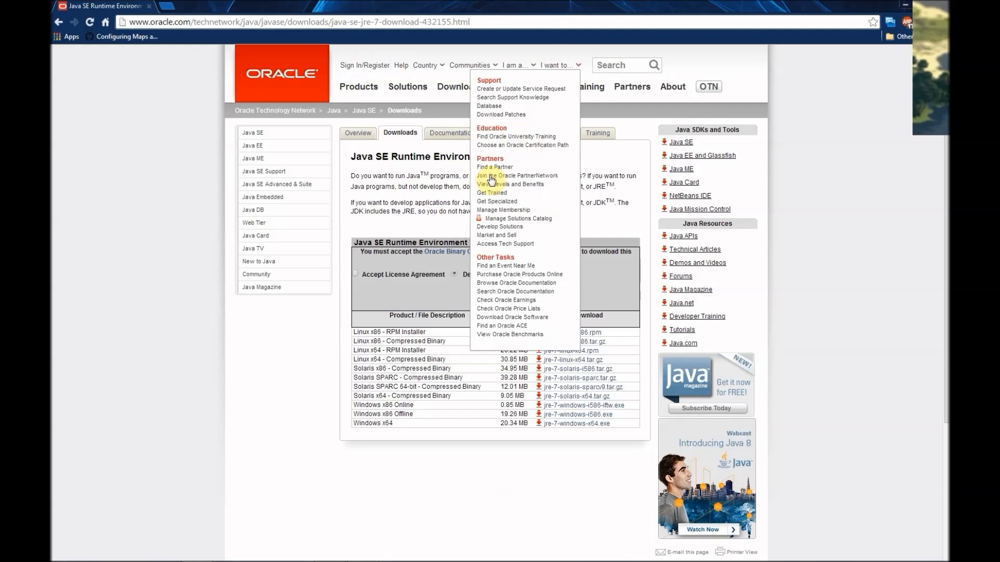
pyautogui.moveTo(494, 157); pyautogui.dragTo(572, 156)
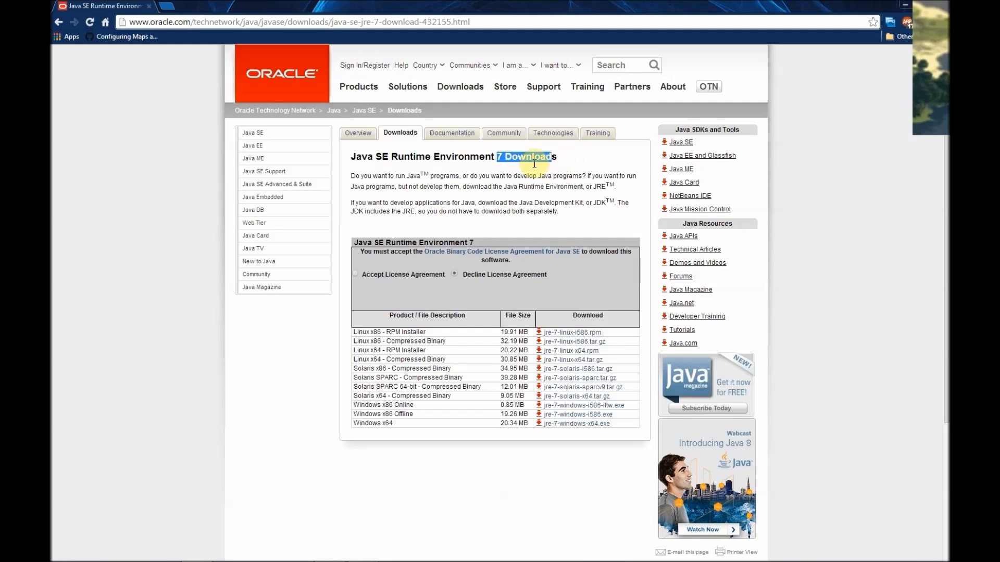
pyautogui.click(462, 157)
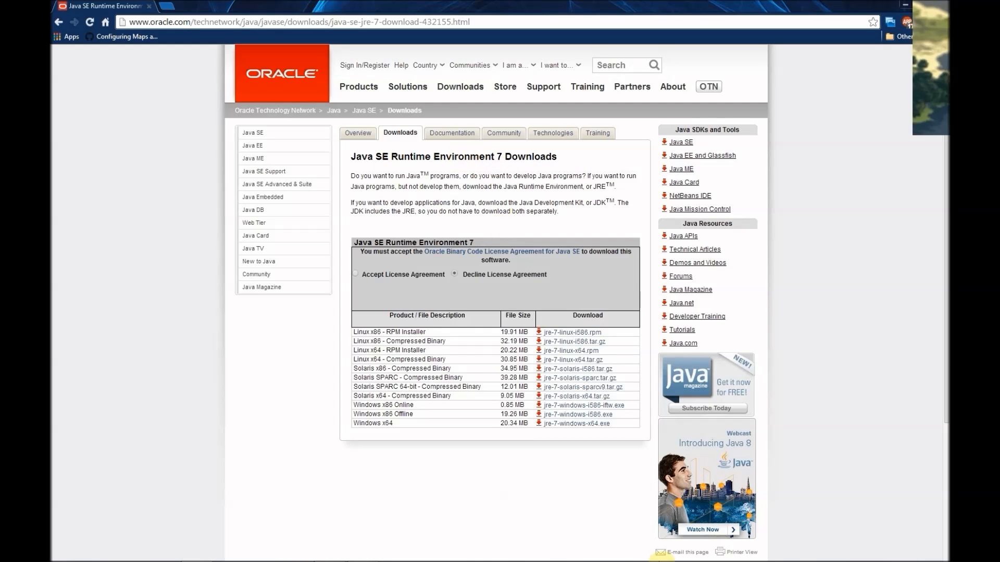
pyautogui.moveTo(630, 559)
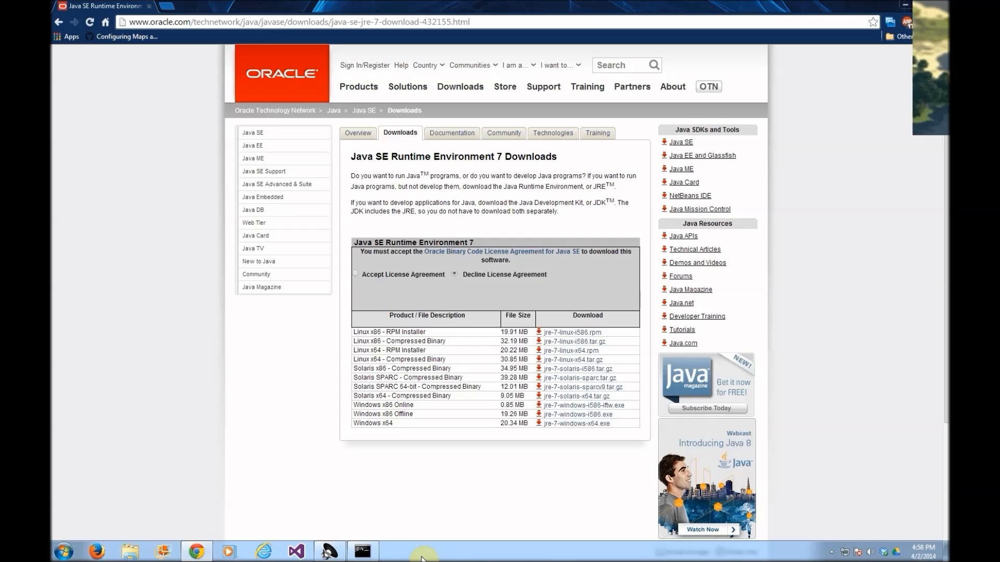
pyautogui.click(355, 277)
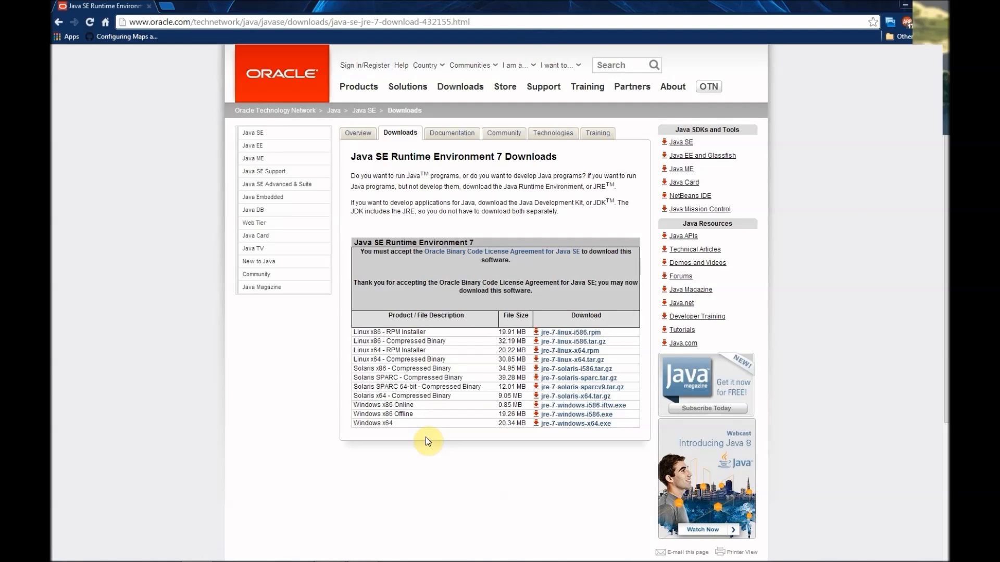
# - Examine the Windows x86 Online, Windows x86 Offline and Windows x64 entries in the Java download list
pyautogui.moveTo(384, 414); pyautogui.dragTo(398, 416)
pyautogui.moveTo(381, 423); pyautogui.dragTo(398, 423)
pyautogui.moveTo(353, 405); pyautogui.dragTo(565, 431)
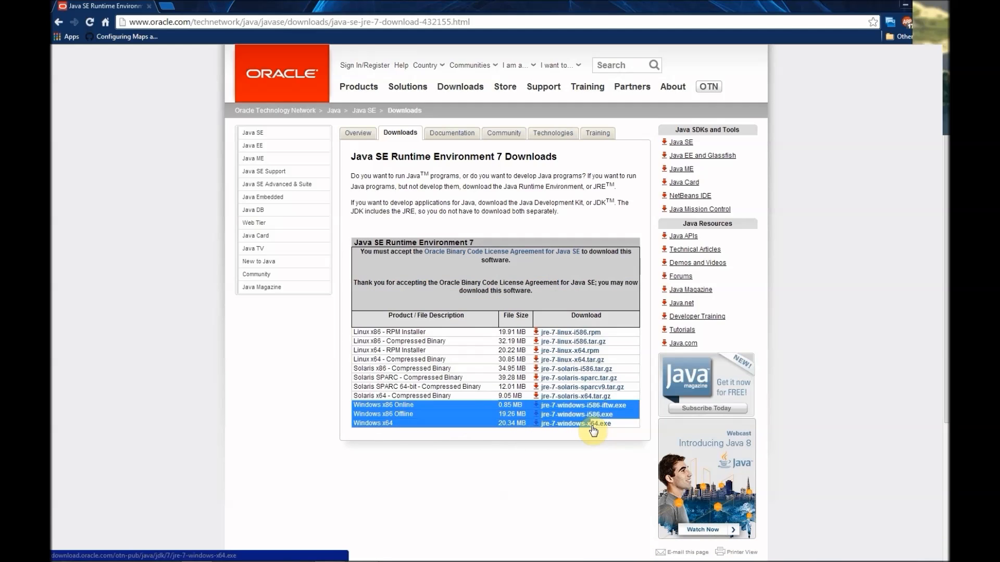
pyautogui.click(395, 404)
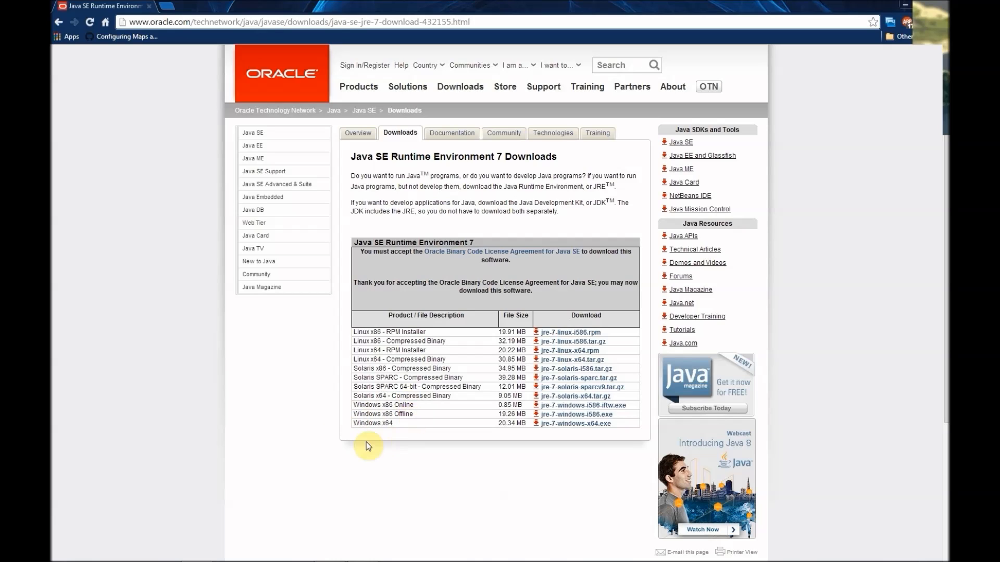
pyautogui.moveTo(354, 414); pyautogui.dragTo(419, 417)
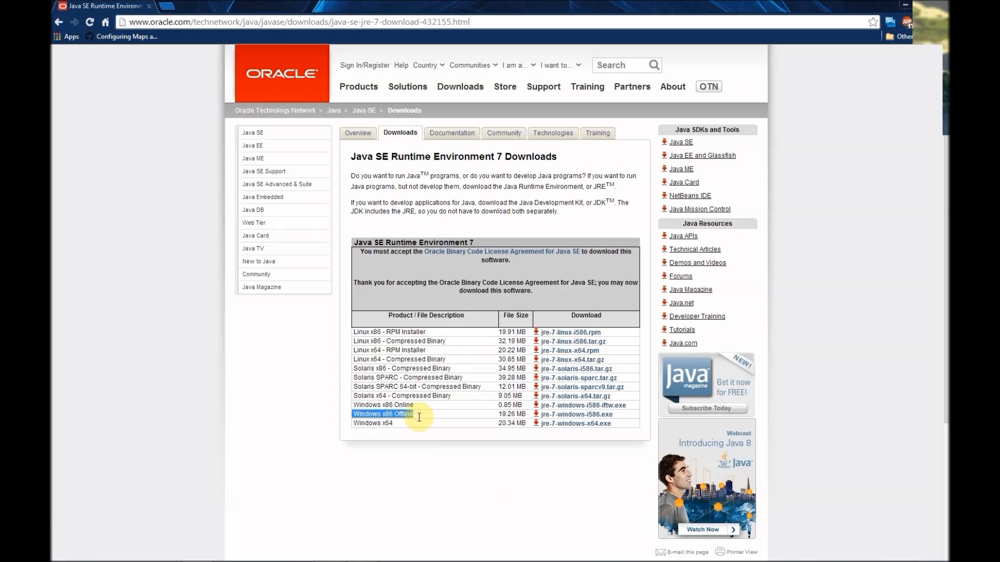
pyautogui.click(324, 479)
# - Check the computer's system type in the Windows System properties, enlarging the window to read it, and close the window
pyautogui.click(53, 553)
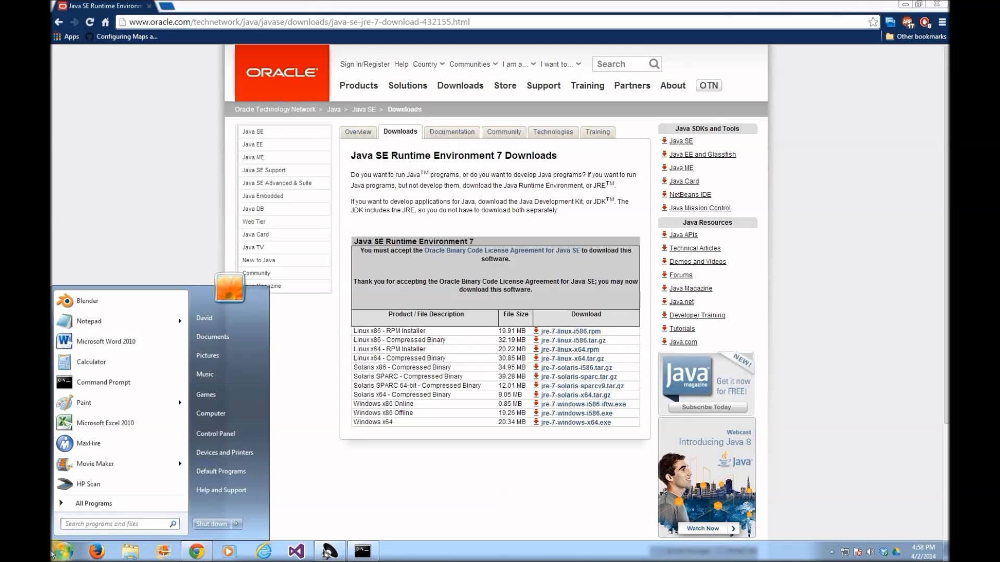
pyautogui.rightClick(214, 413)
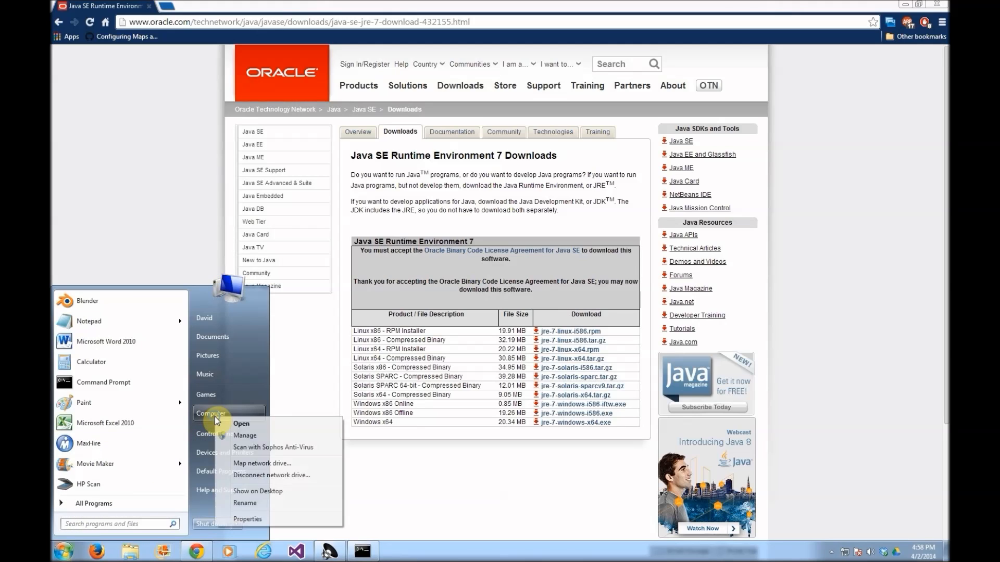
pyautogui.click(247, 518)
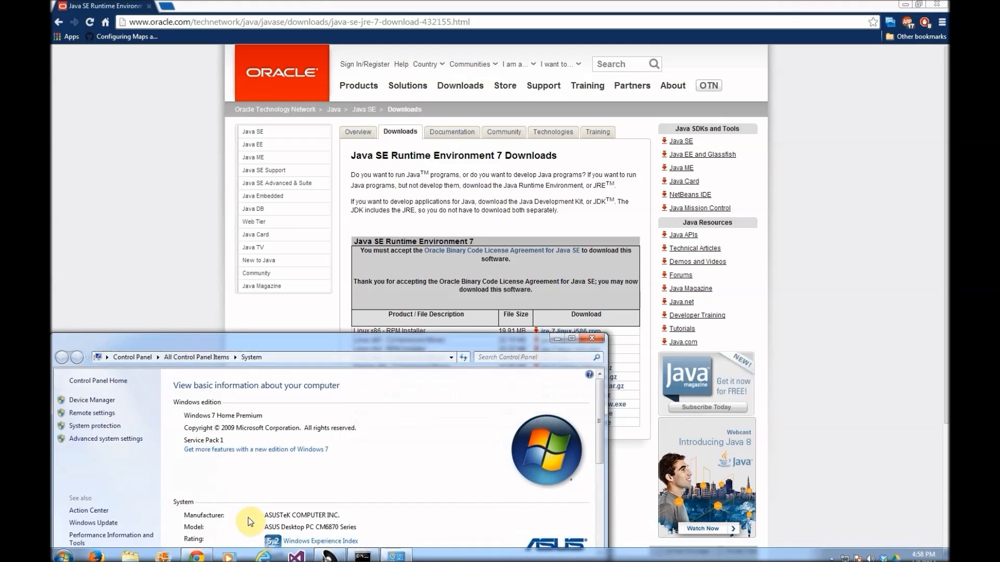
pyautogui.moveTo(266, 342); pyautogui.dragTo(400, 121)
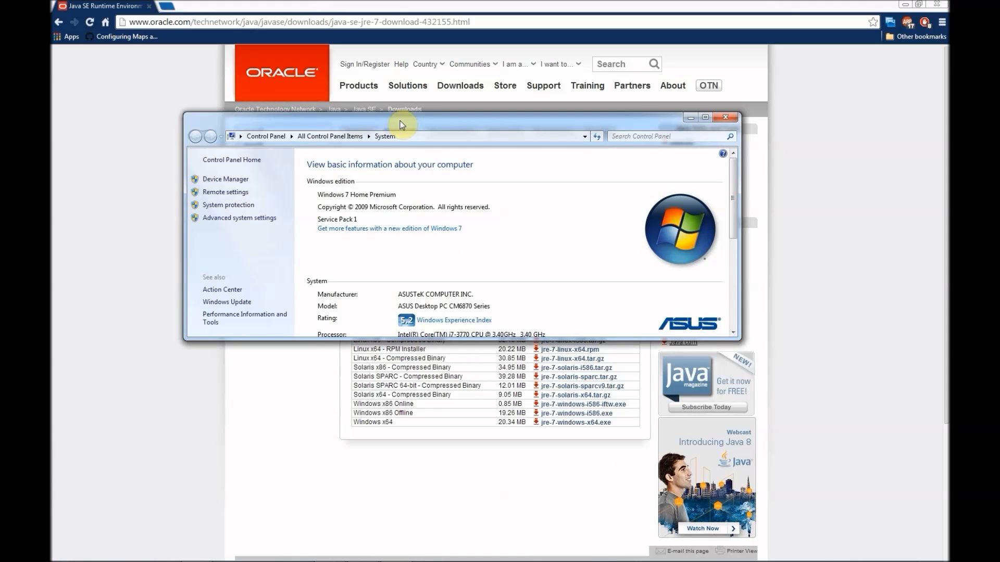
pyautogui.moveTo(475, 337); pyautogui.dragTo(460, 466)
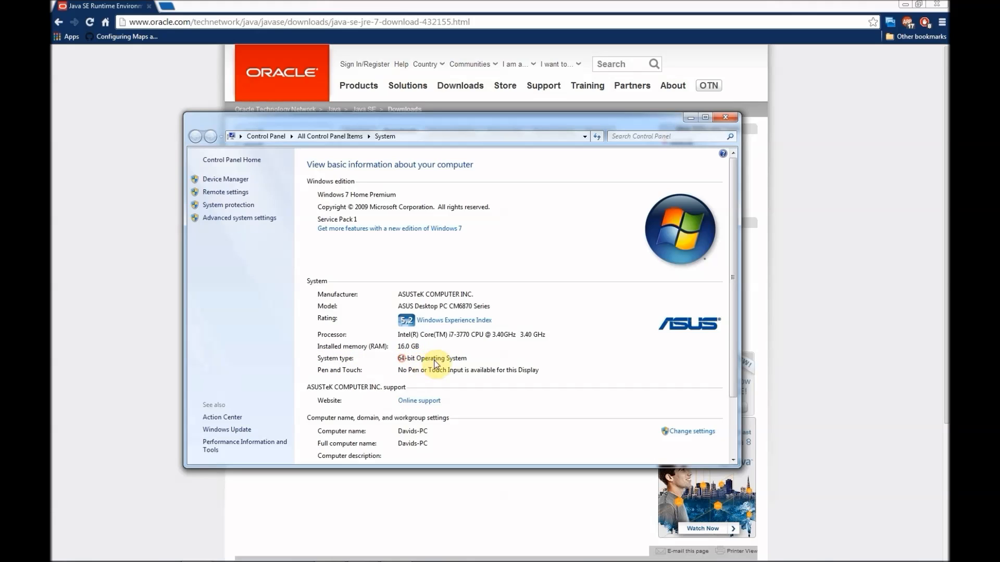
pyautogui.click(724, 117)
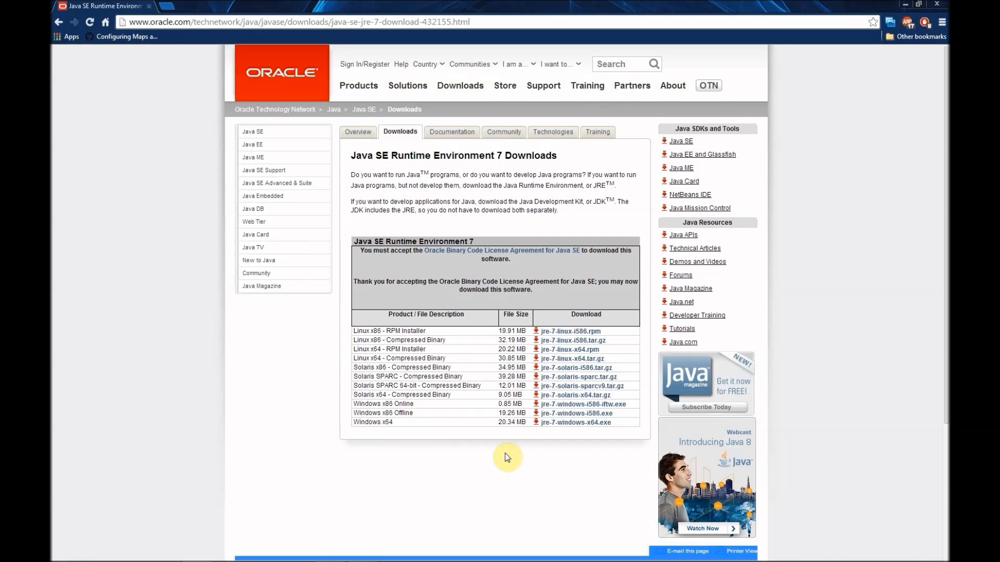
pyautogui.scroll(1, 471, 383)
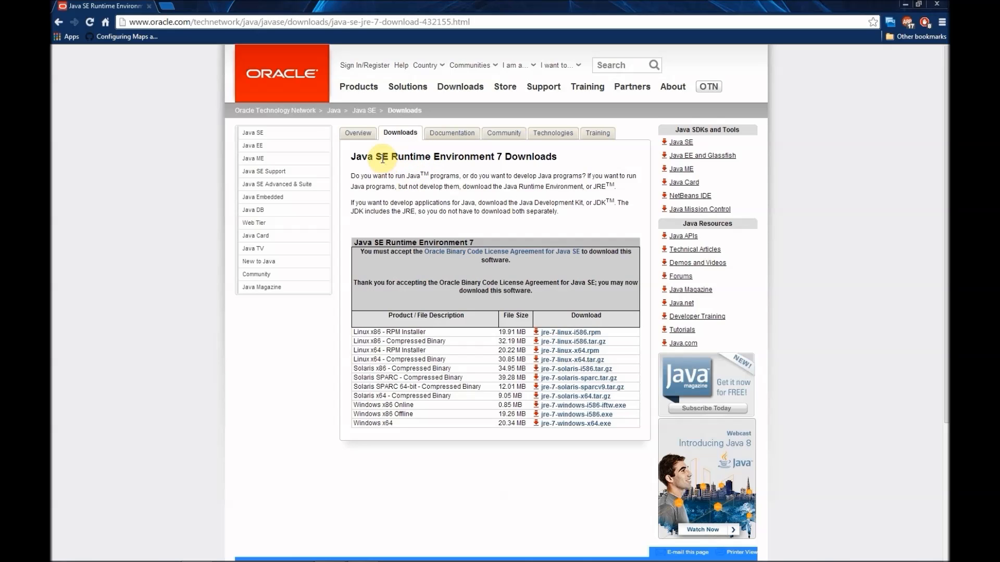
# - Load minecraft.net in a new browser tab and open the download page for people who already bought the game
pyautogui.click(171, 7)
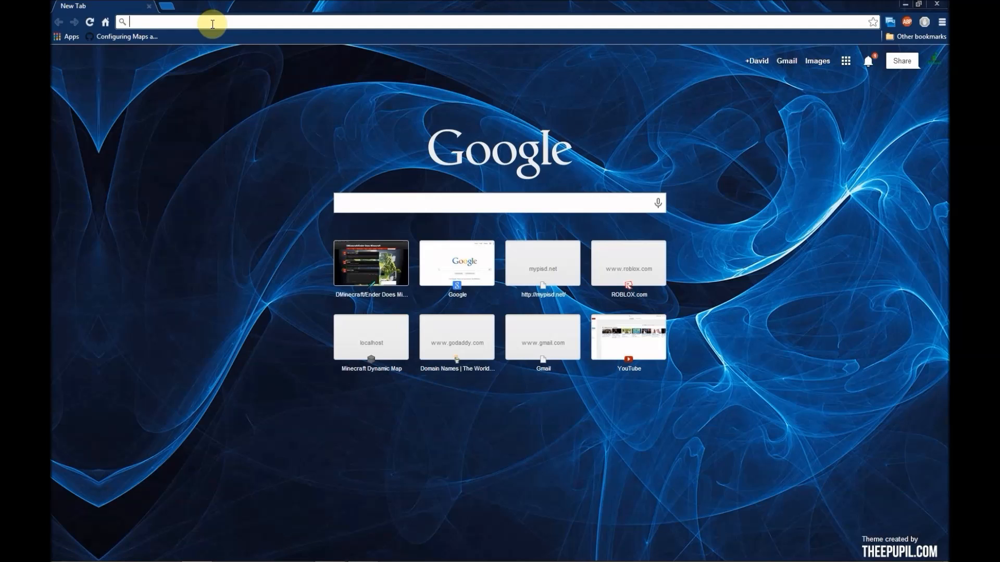
pyautogui.write('mien')
pyautogui.press('BackSpace')
pyautogui.press('BackSpace')
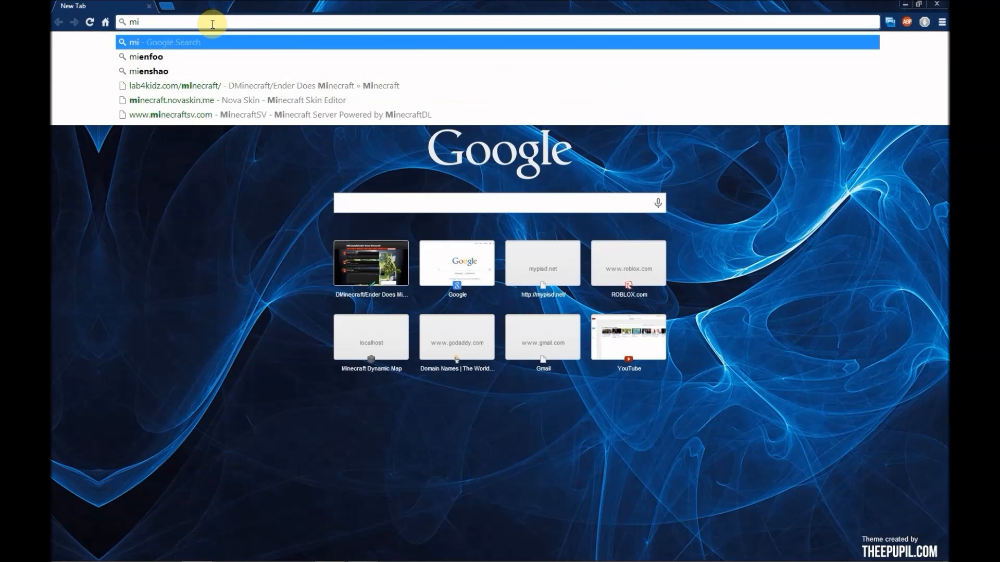
pyautogui.write('necraft')
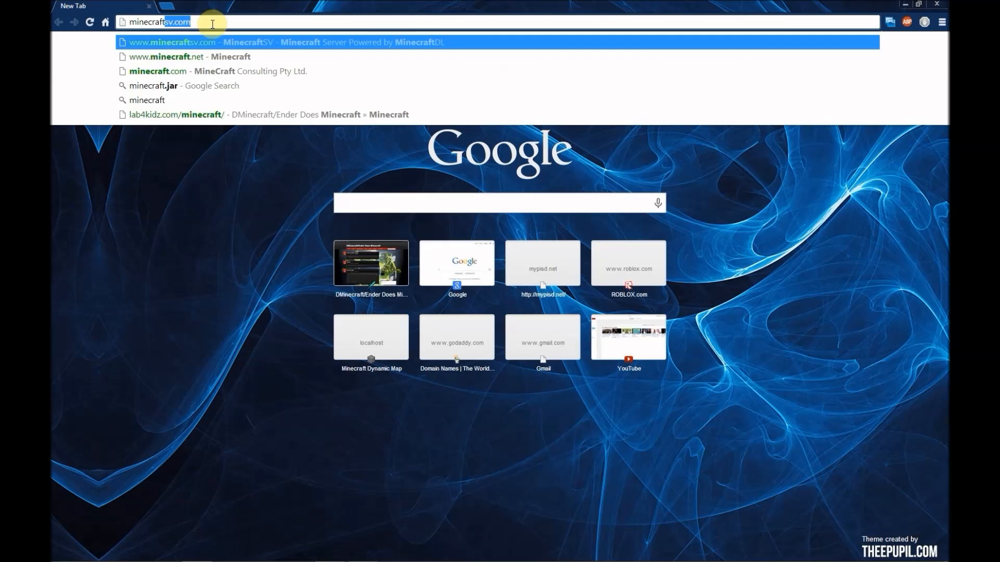
pyautogui.write('.net')
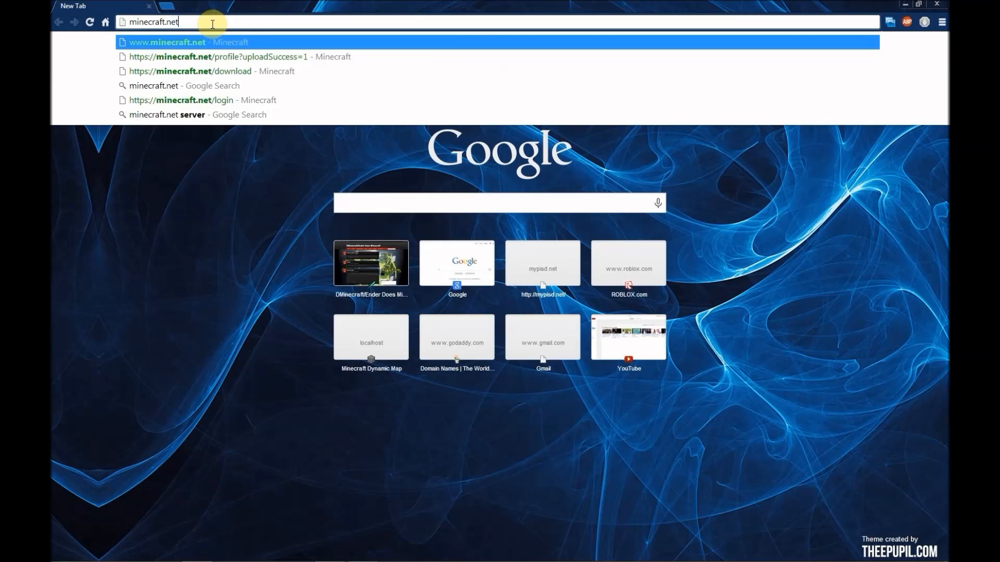
pyautogui.press('Return')
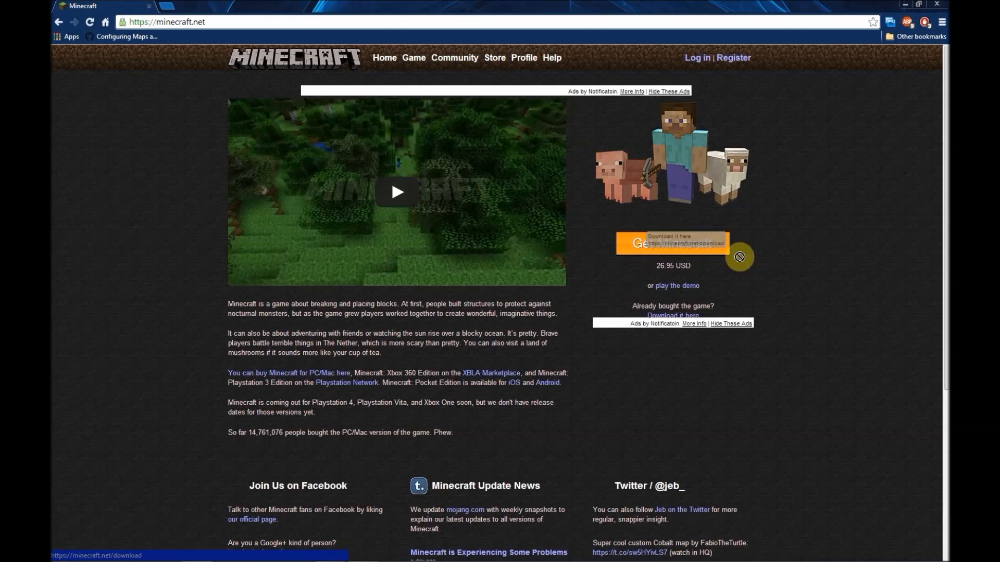
pyautogui.click(669, 318)
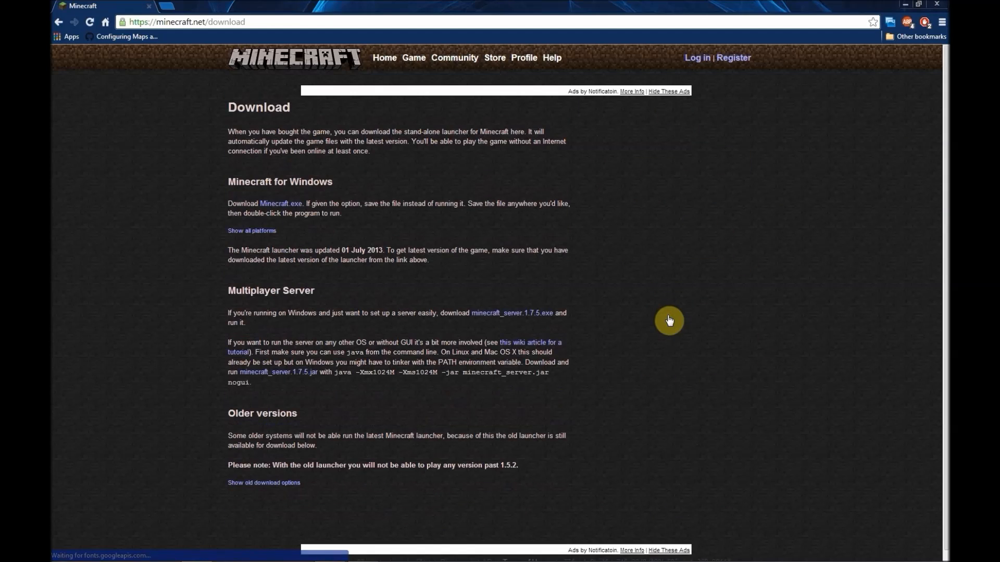
# - Examine the Minecraft.exe, minecraft_server.1.7.5.exe and minecraft_server.1.7.5.jar links on the download page
pyautogui.scroll(-1, 657, 291)
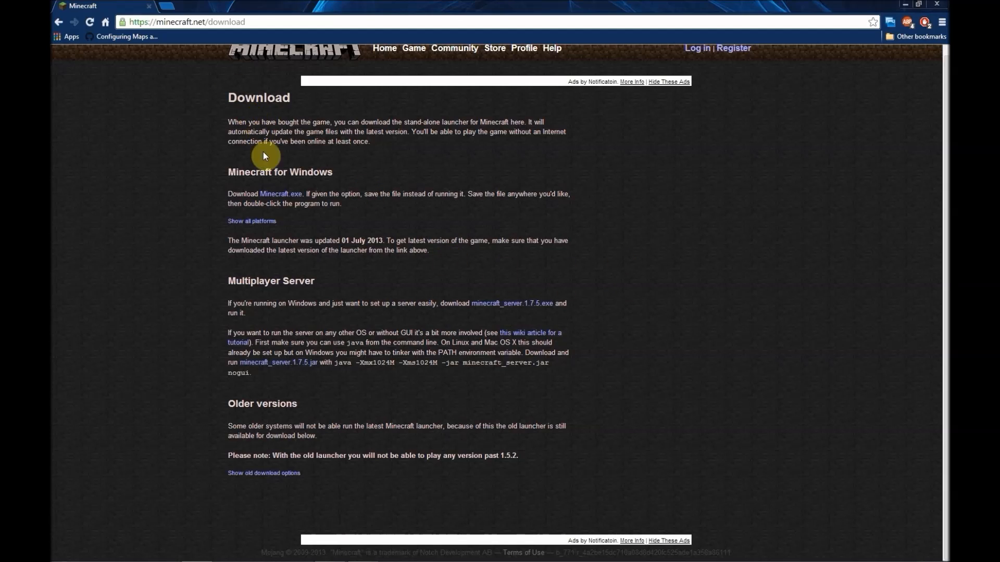
pyautogui.moveTo(255, 194); pyautogui.dragTo(305, 190)
pyautogui.moveTo(308, 192); pyautogui.dragTo(313, 192)
pyautogui.click(344, 240)
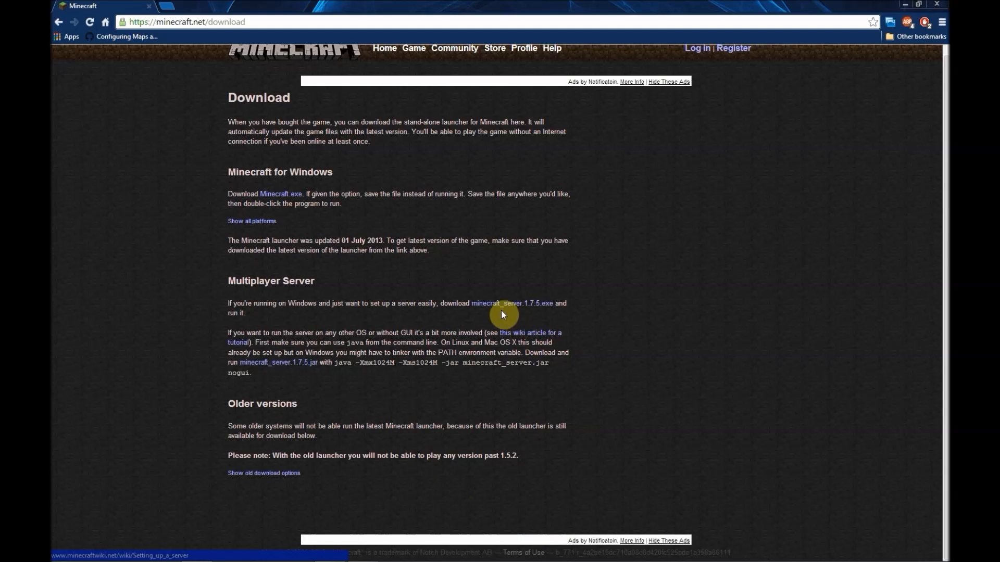
pyautogui.moveTo(467, 305); pyautogui.dragTo(565, 302)
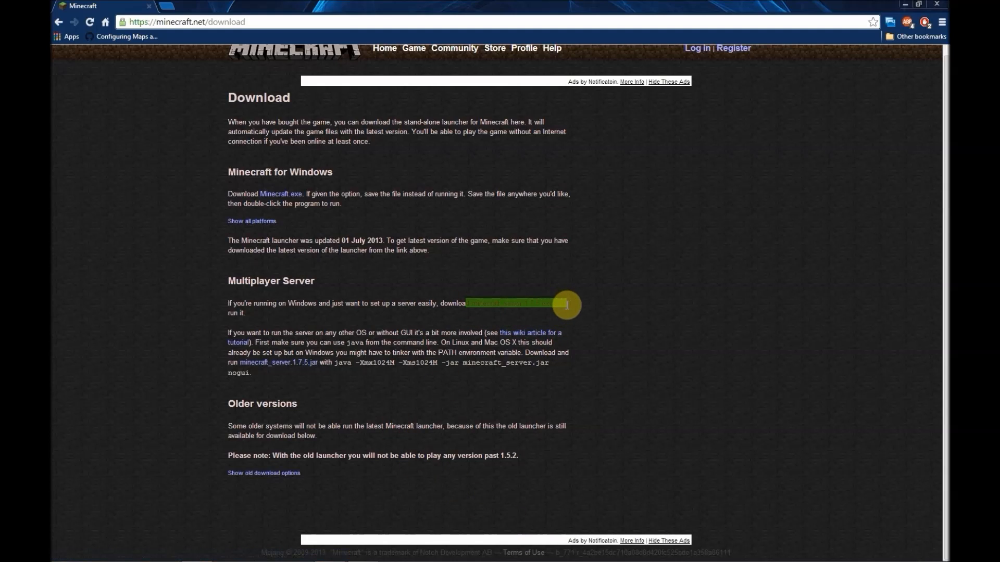
pyautogui.moveTo(238, 364); pyautogui.dragTo(329, 365)
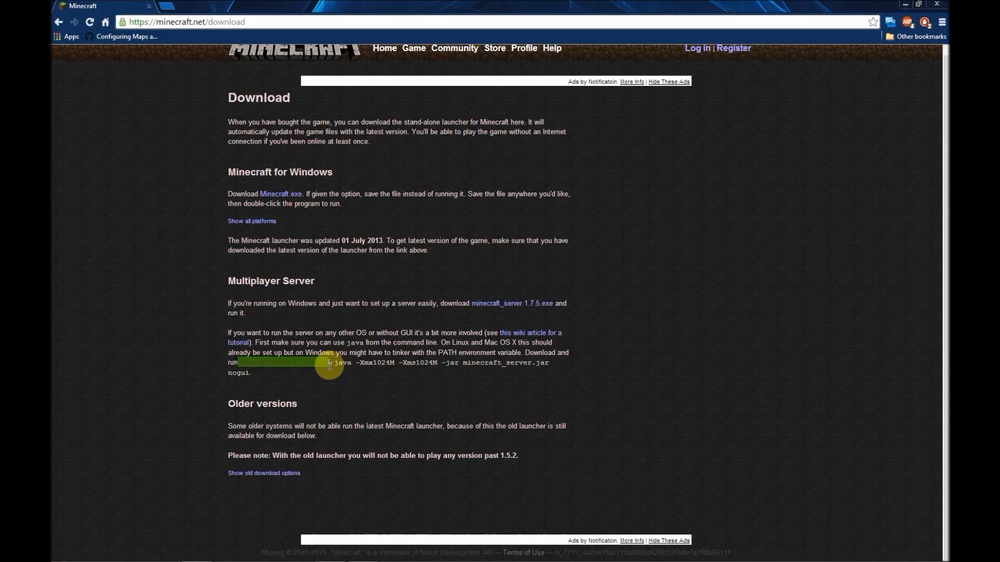
pyautogui.click(324, 404)
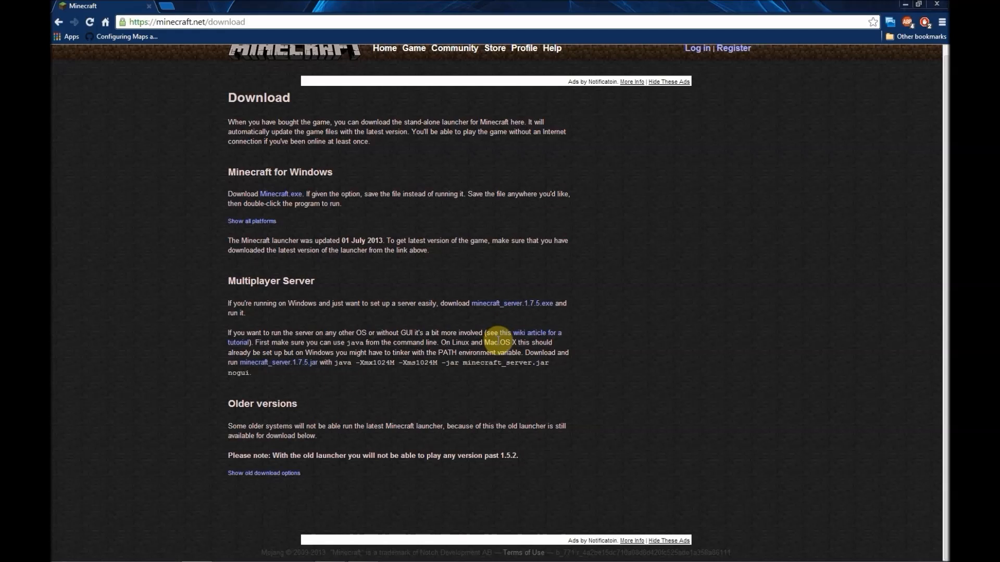
# - Download minecraft_server.1.7.5.exe from the Multiplayer Server section and minimize the browser window
pyautogui.click(516, 306)
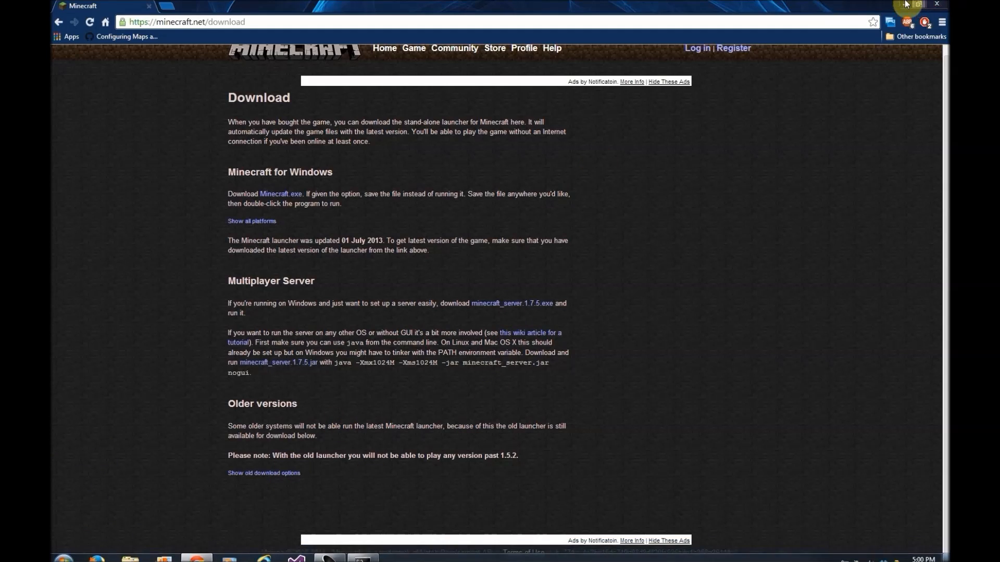
pyautogui.click(905, 5)
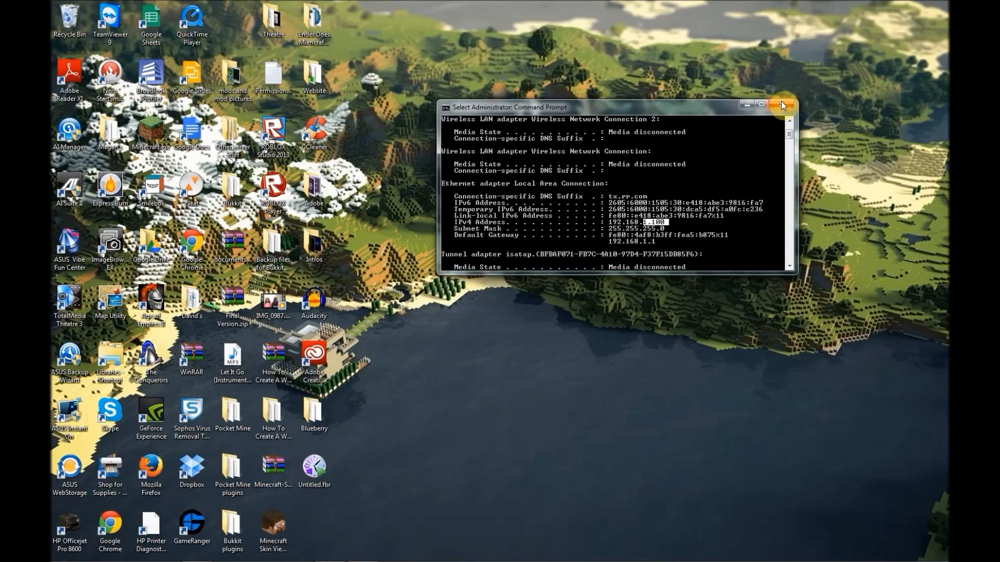
# - Close the Command Prompt window, open the Downloads folder in Windows Explorer and find minecraft_server.1.7.5.exe
pyautogui.click(781, 103)
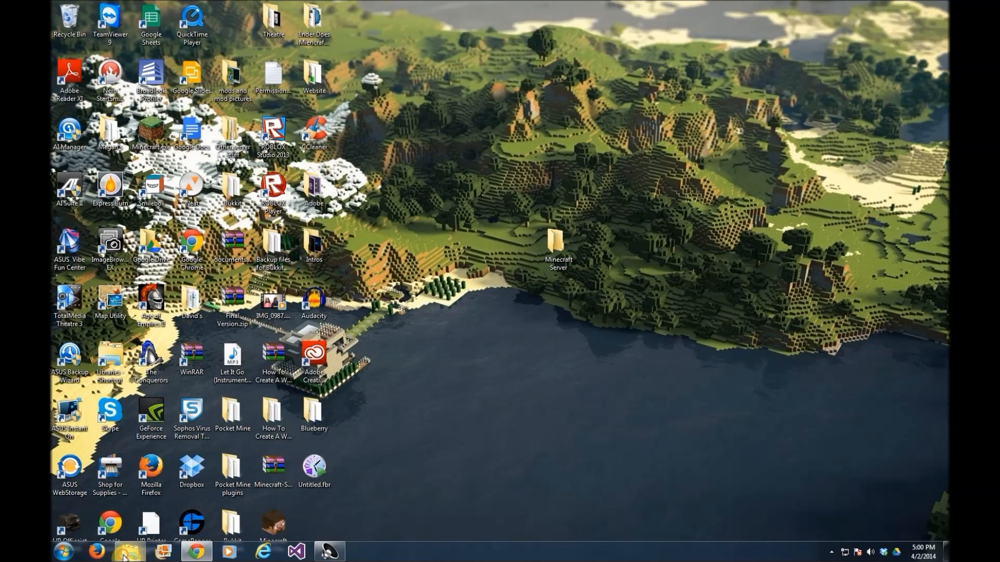
pyautogui.click(125, 553)
pyautogui.click(396, 131)
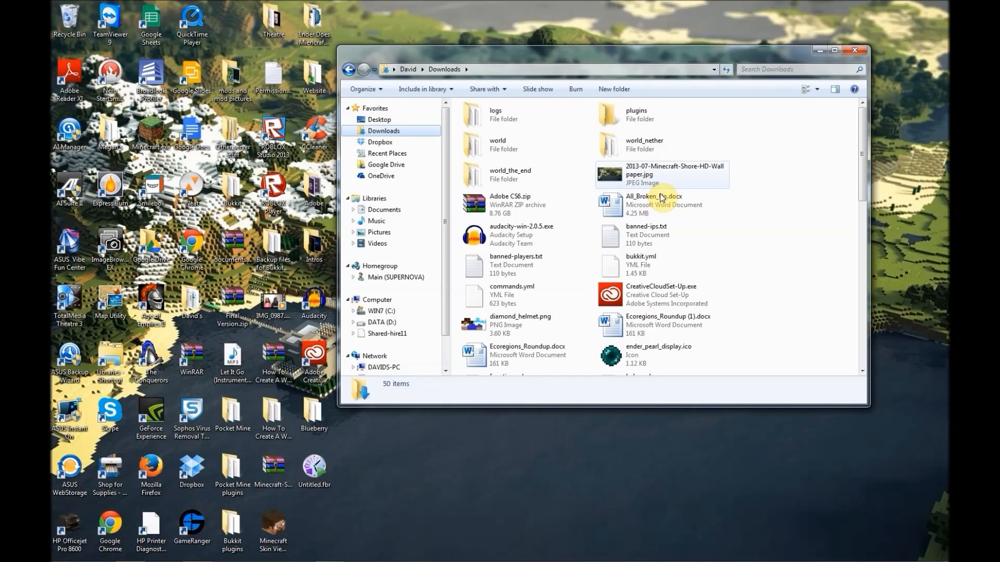
pyautogui.moveTo(863, 148); pyautogui.dragTo(863, 240)
pyautogui.moveTo(553, 52); pyautogui.dragTo(555, 48)
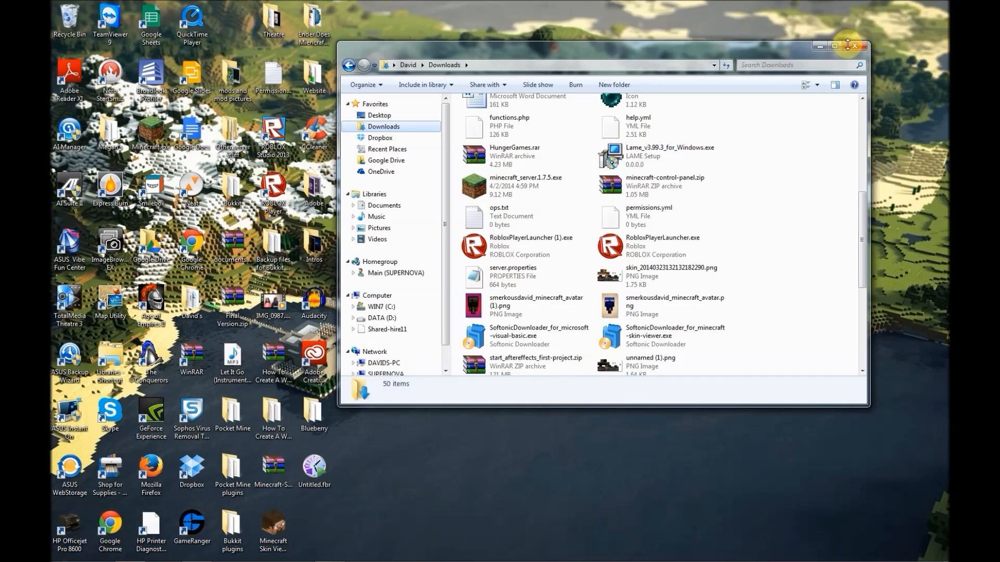
# - Move minecraft_server.1.7.5.exe from Downloads to the desktop and close the Downloads window
pyautogui.moveTo(723, 43); pyautogui.dragTo(821, 24)
pyautogui.click(628, 171)
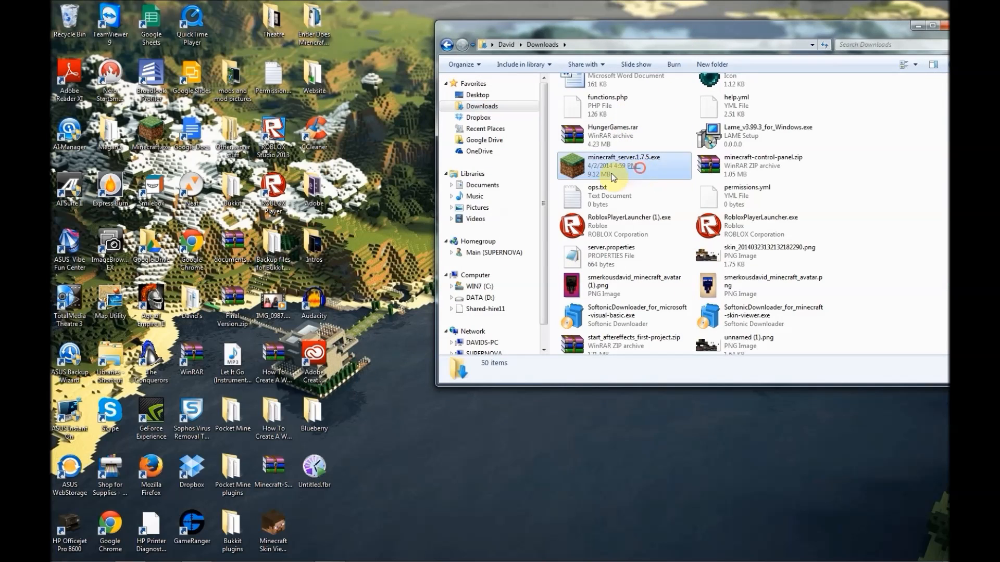
pyautogui.moveTo(640, 174); pyautogui.dragTo(385, 203)
pyautogui.moveTo(857, 40); pyautogui.dragTo(308, 262)
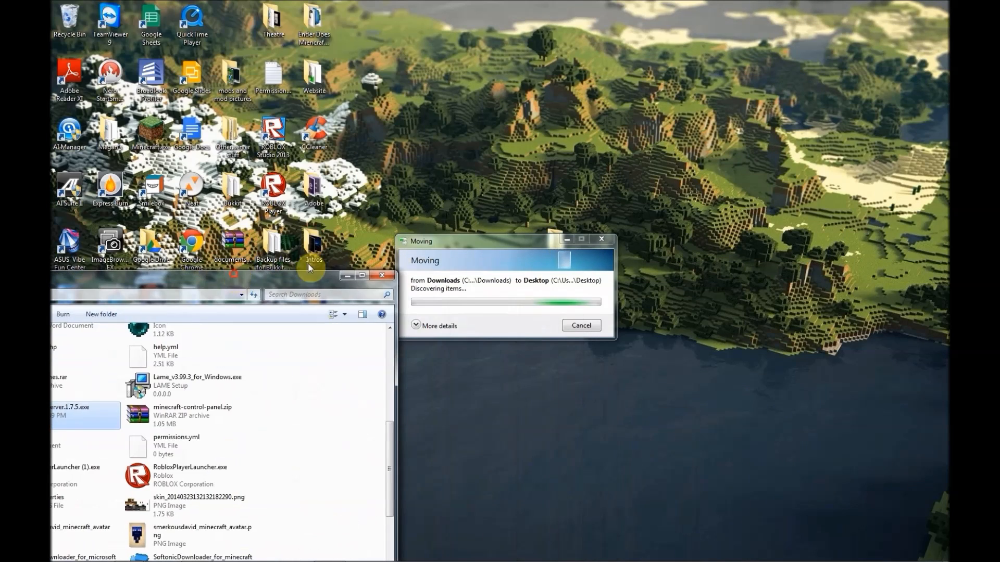
pyautogui.click(385, 275)
pyautogui.moveTo(458, 242); pyautogui.dragTo(416, 310)
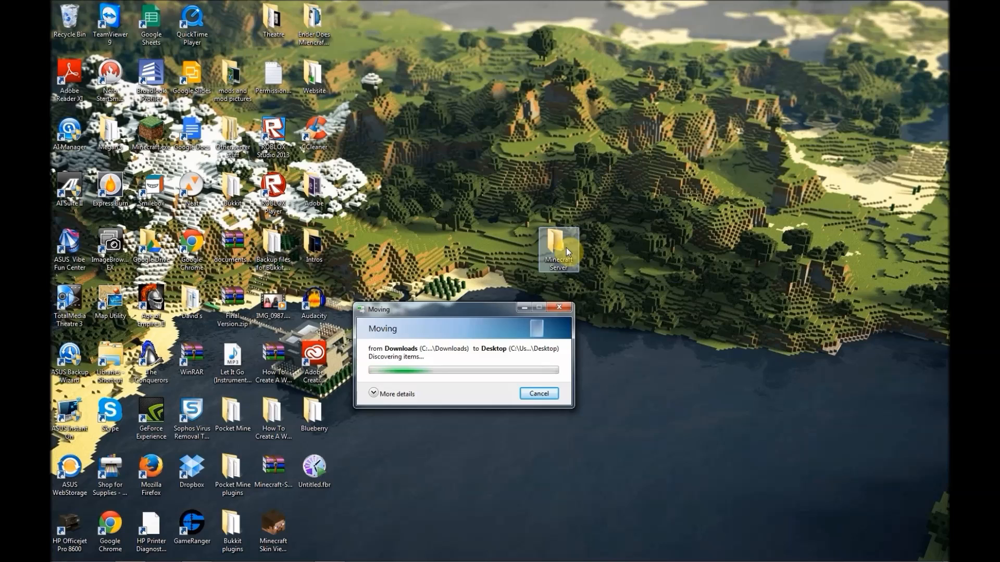
pyautogui.moveTo(565, 247)
pyautogui.mouseDown()
pyautogui.moveTo(556, 215)
pyautogui.moveTo(566, 246)
pyautogui.mouseUp()
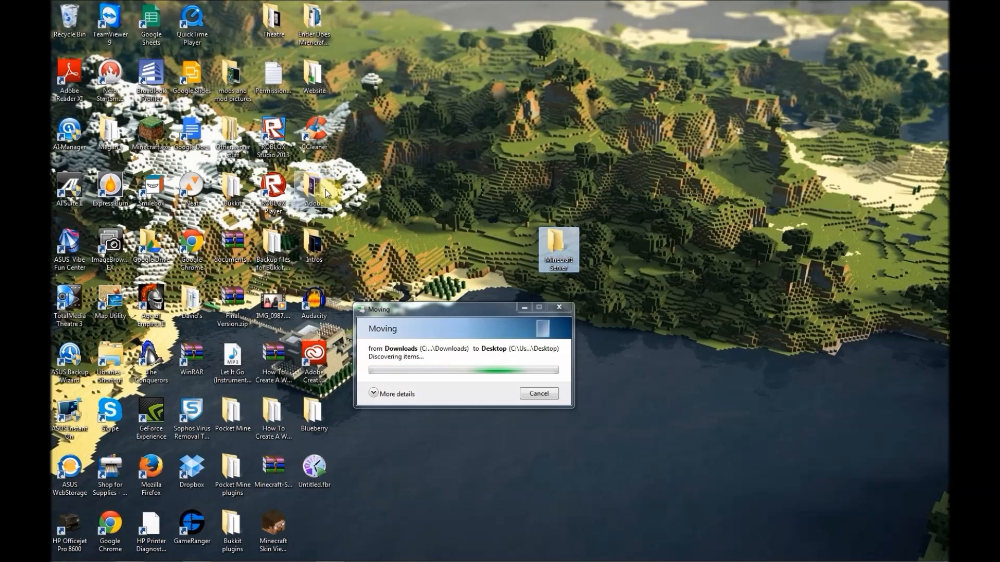
pyautogui.moveTo(455, 314); pyautogui.dragTo(377, 353)
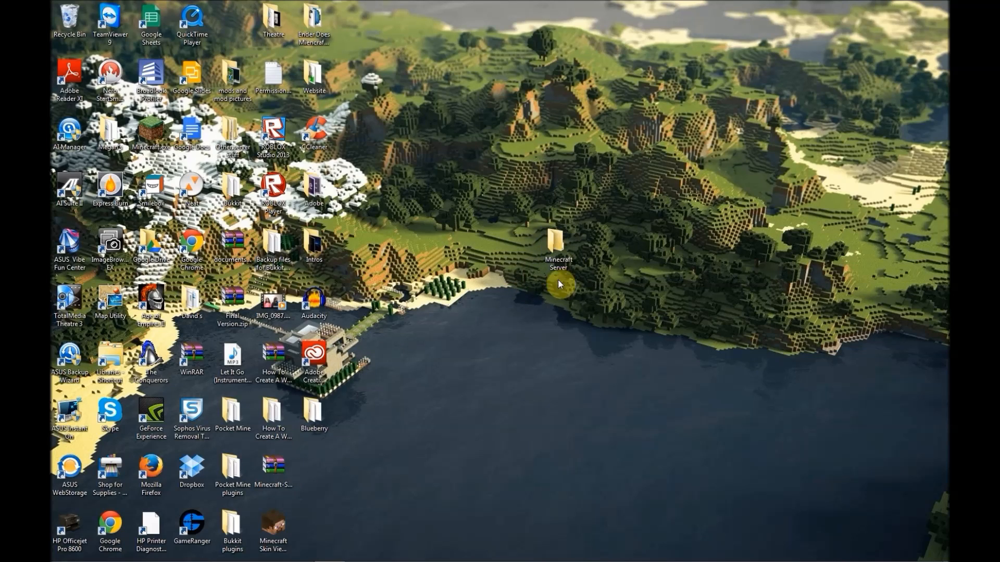
# - Open the Minecraft Server folder on the desktop and run minecraft_server.1.7.5.exe, accepting the security warning
pyautogui.doubleClick(547, 242)
pyautogui.moveTo(318, 128); pyautogui.dragTo(543, 65)
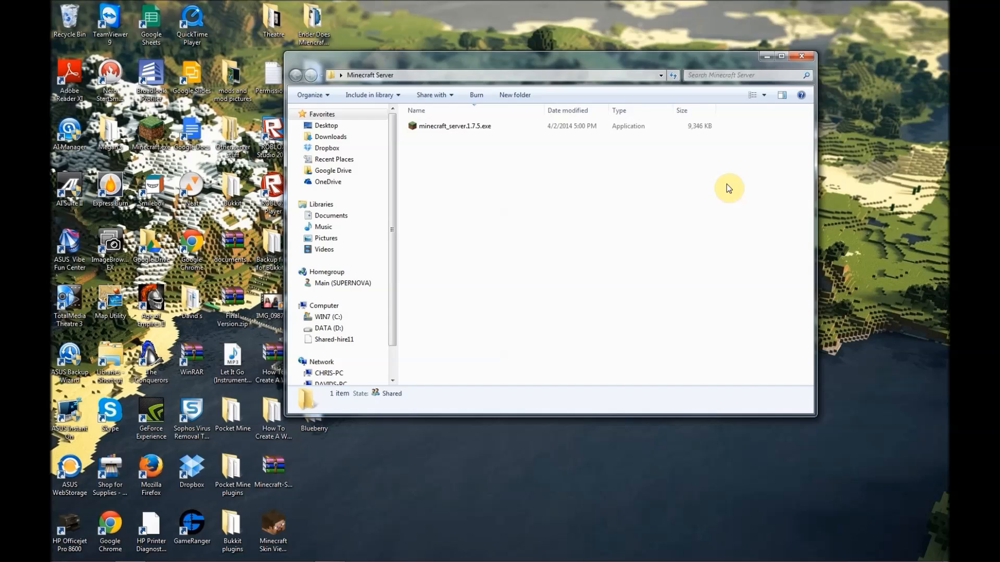
pyautogui.doubleClick(440, 126)
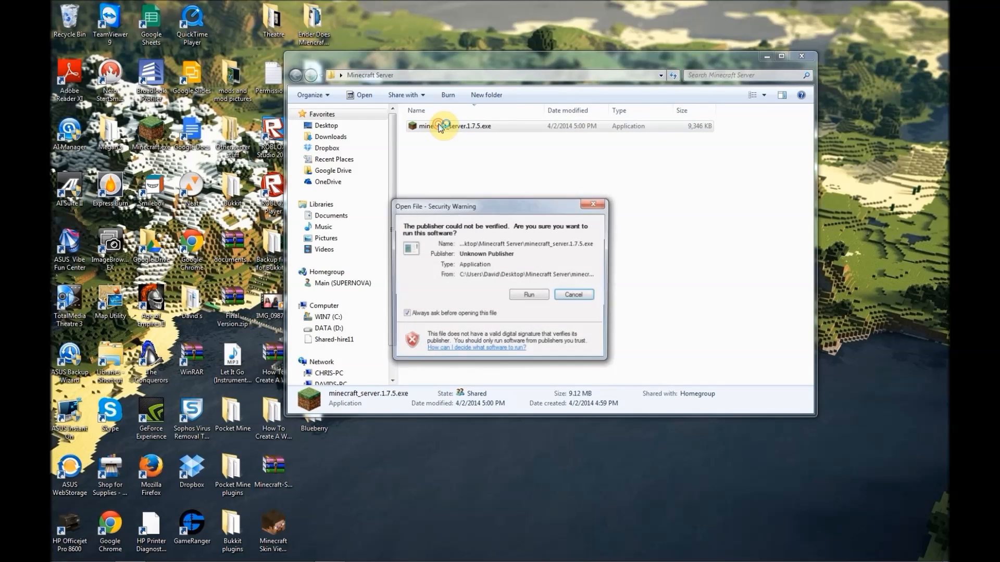
pyautogui.click(528, 295)
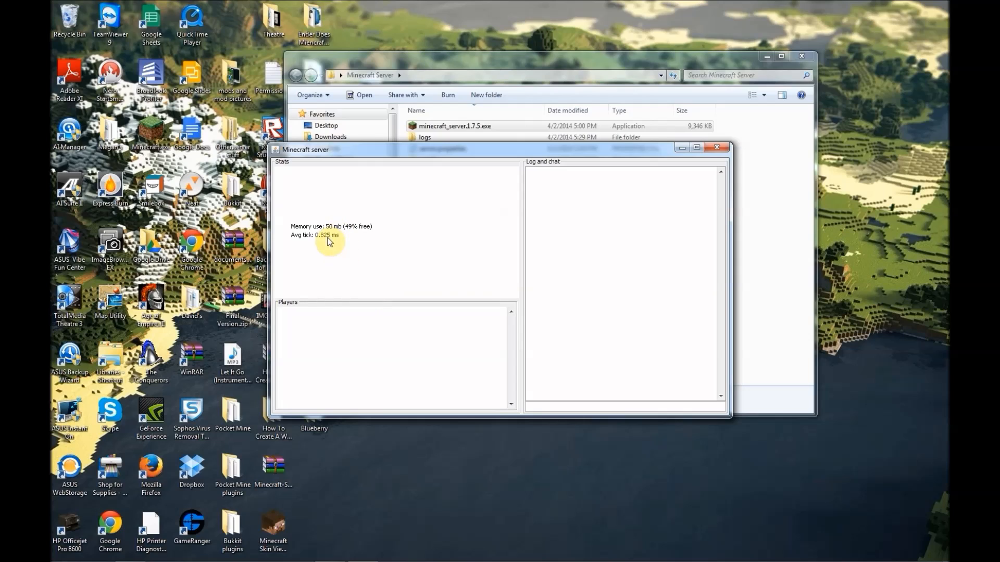
# - Shut down the Minecraft server with the stop command and look over the files generated in the Minecraft Server folder
pyautogui.click(582, 406)
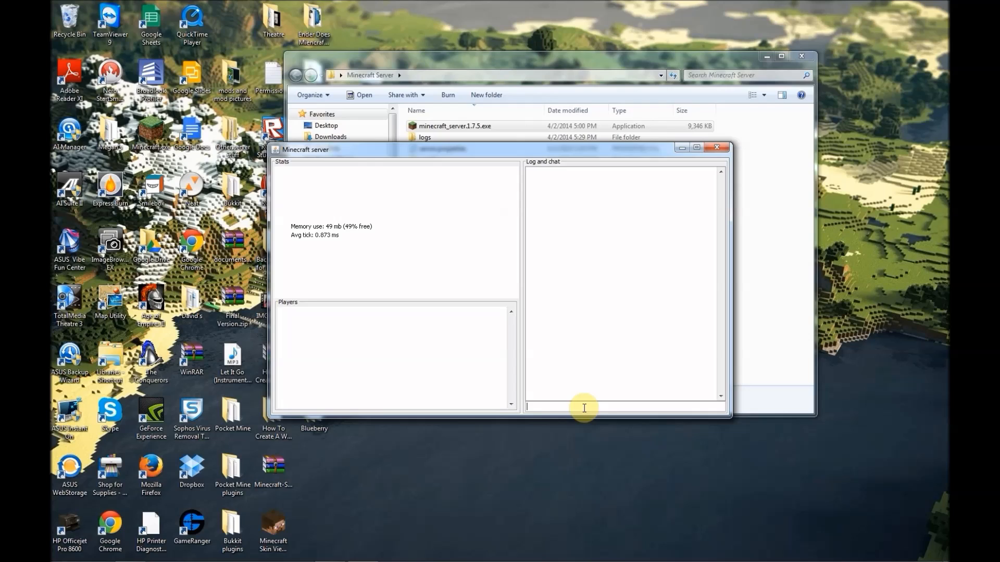
pyautogui.click(536, 404)
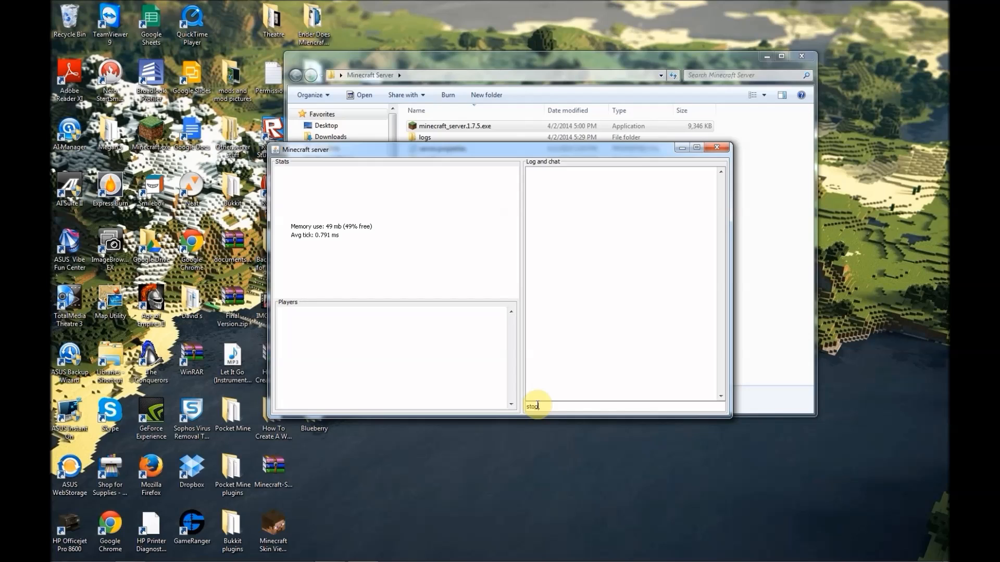
pyautogui.press('Return')
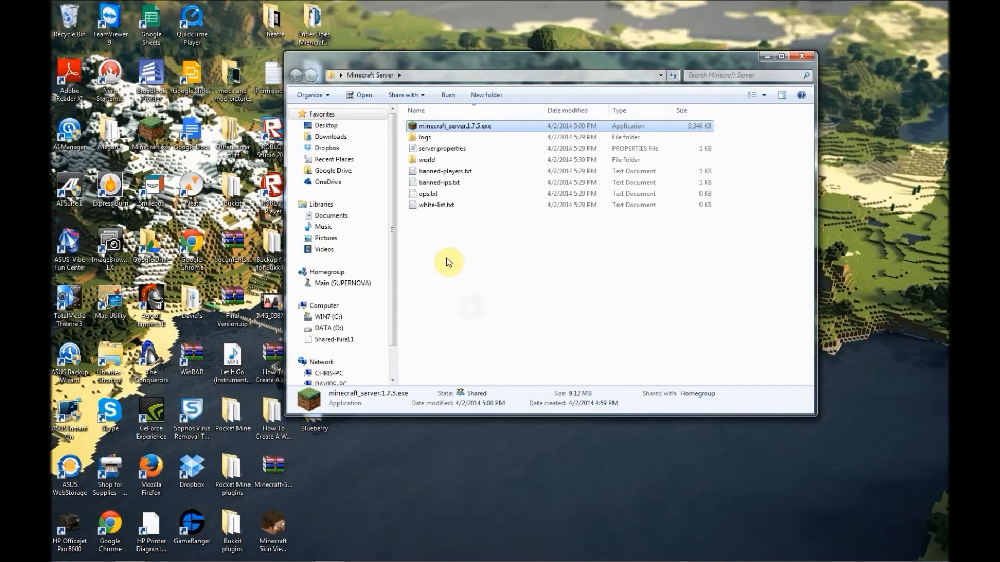
pyautogui.moveTo(411, 232); pyautogui.dragTo(723, 142)
pyautogui.click(529, 280)
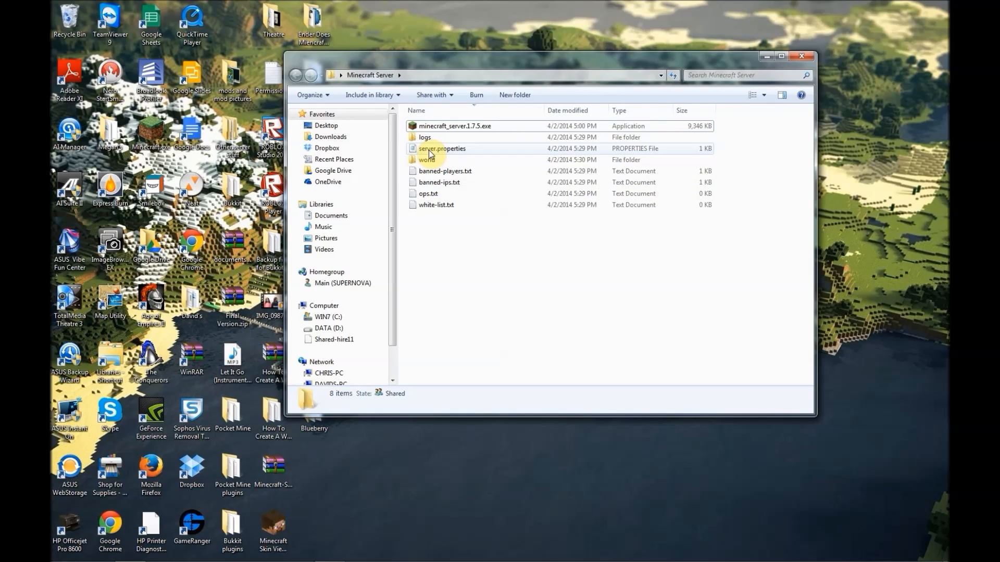
# - Open white-list.txt in Notepad, enter the player's username and close the file without saving
pyautogui.click(435, 206)
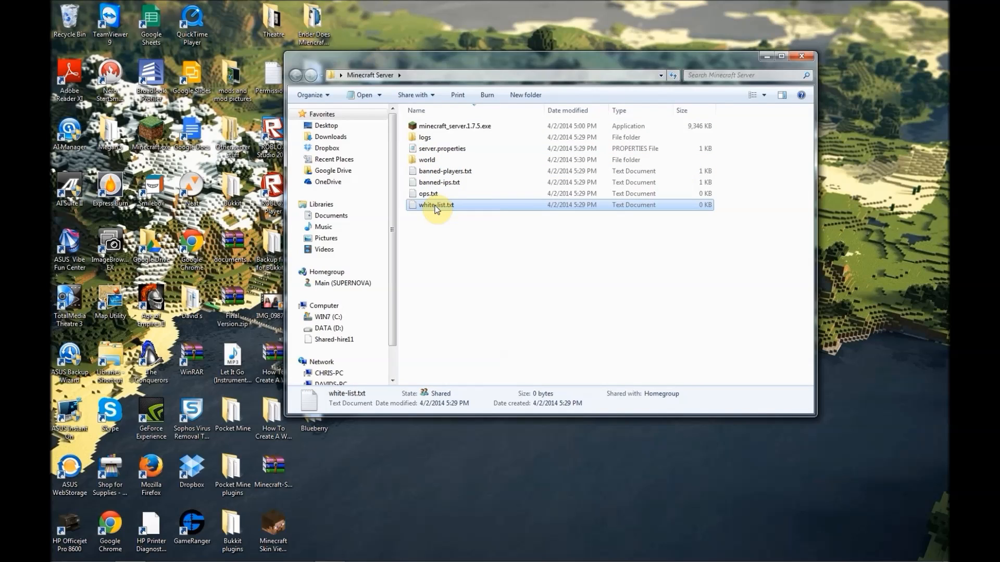
pyautogui.doubleClick(436, 207)
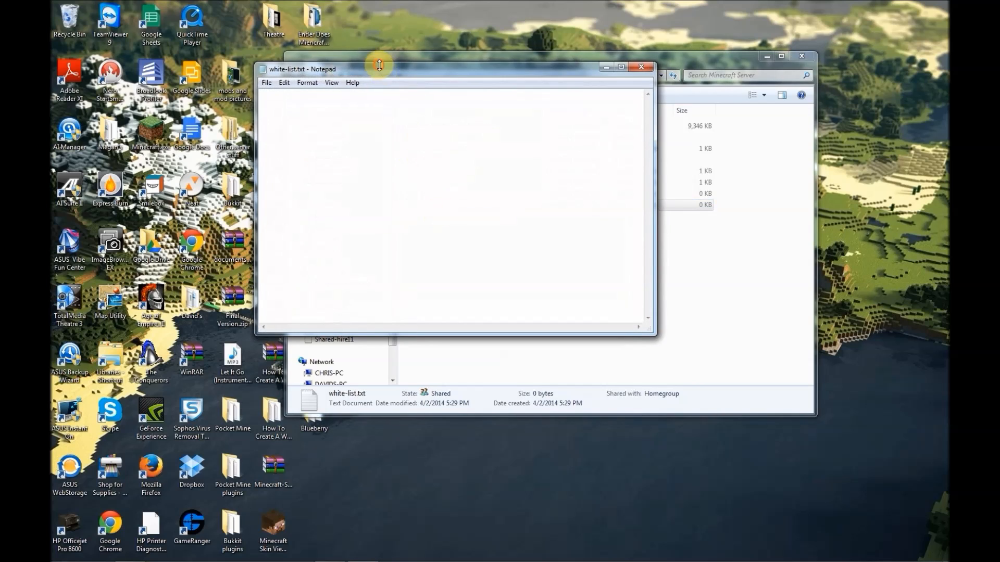
pyautogui.moveTo(394, 71); pyautogui.dragTo(588, 131)
pyautogui.click(464, 157)
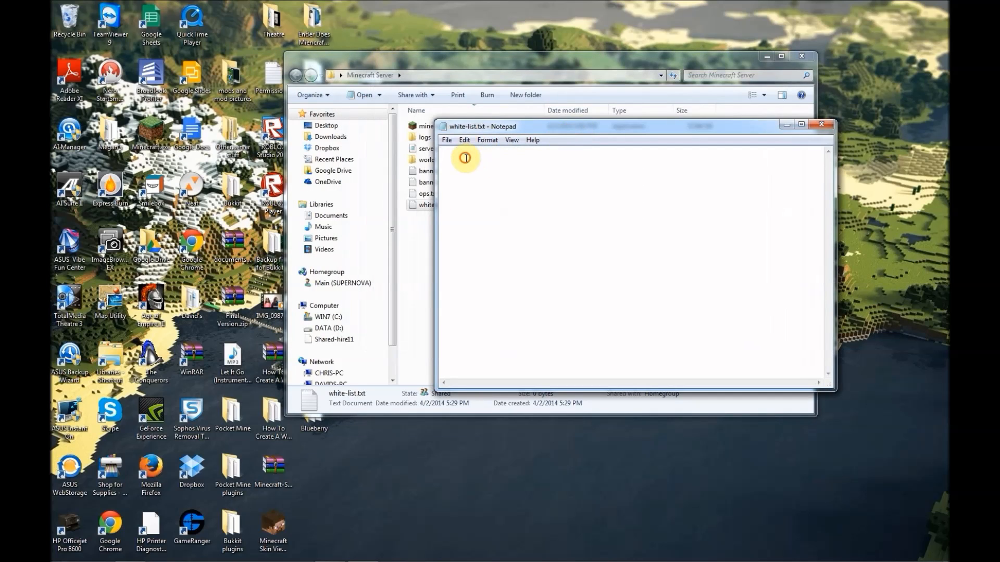
pyautogui.write('smerkousddavid')
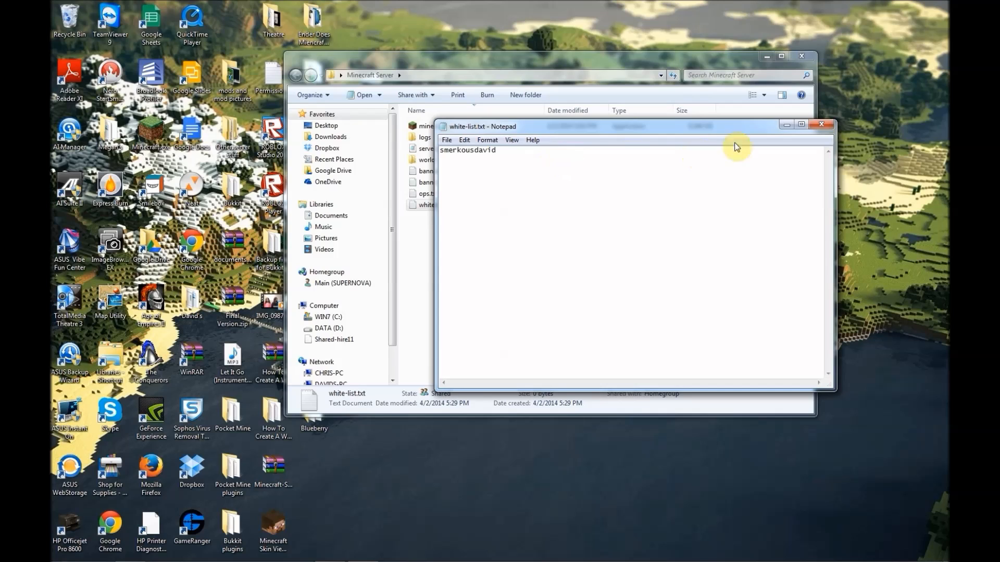
pyautogui.click(821, 123)
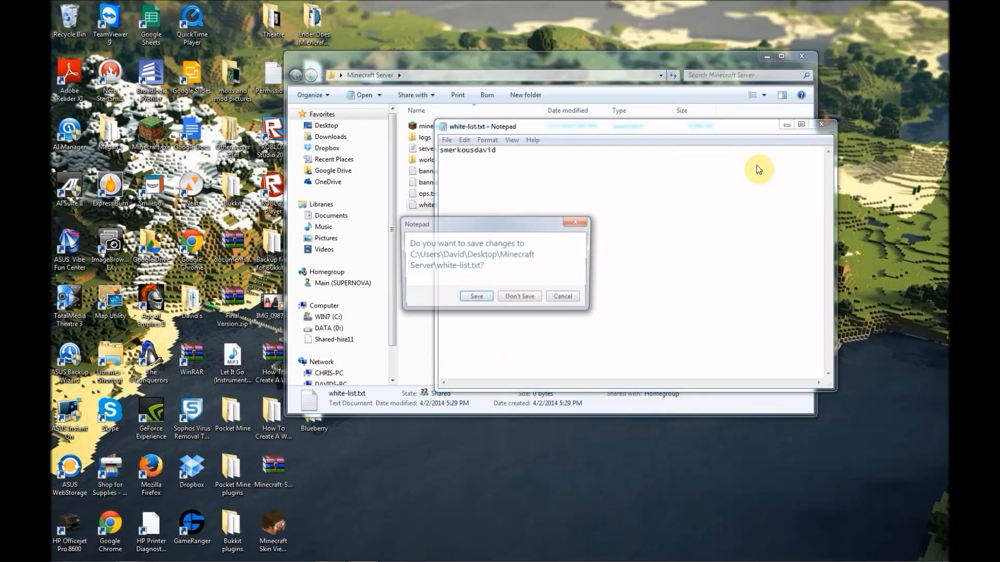
pyautogui.click(526, 298)
# - Open server.properties in Notepad and highlight the motd value on the last line
pyautogui.doubleClick(447, 150)
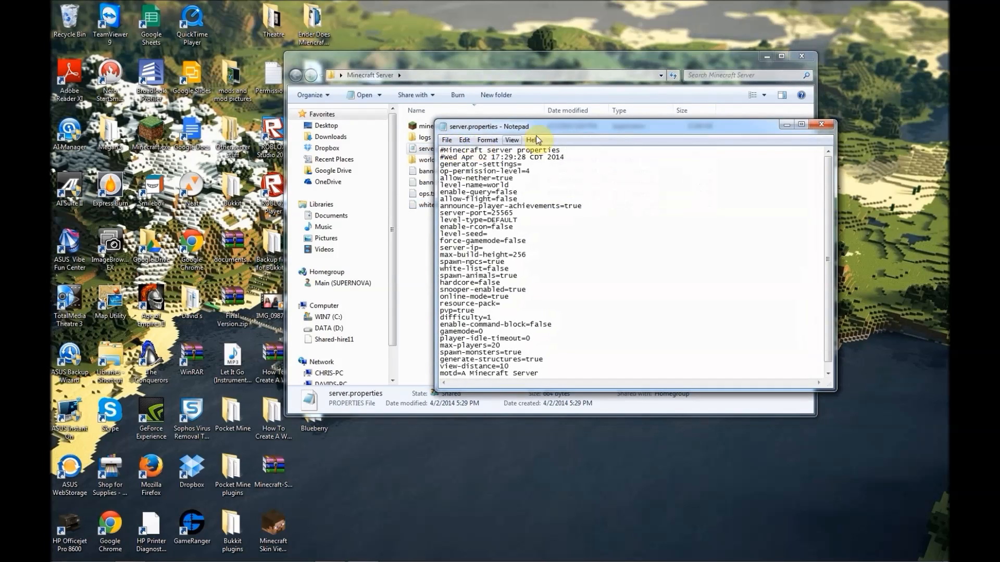
pyautogui.moveTo(589, 126); pyautogui.dragTo(583, 101)
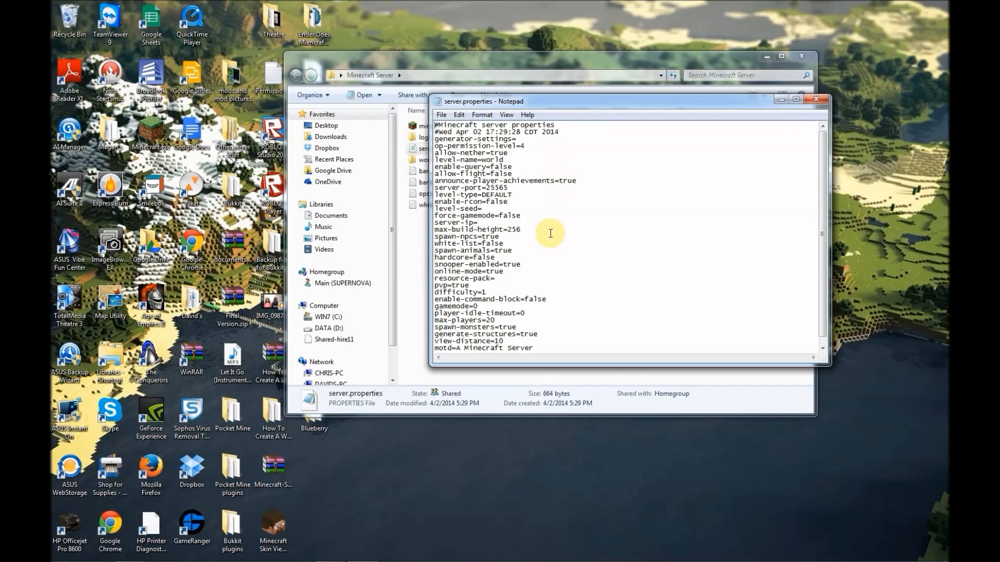
pyautogui.click(535, 142)
pyautogui.click(569, 346)
pyautogui.keyDown('shift'); pyautogui.click(457, 343); pyautogui.keyUp('shift')
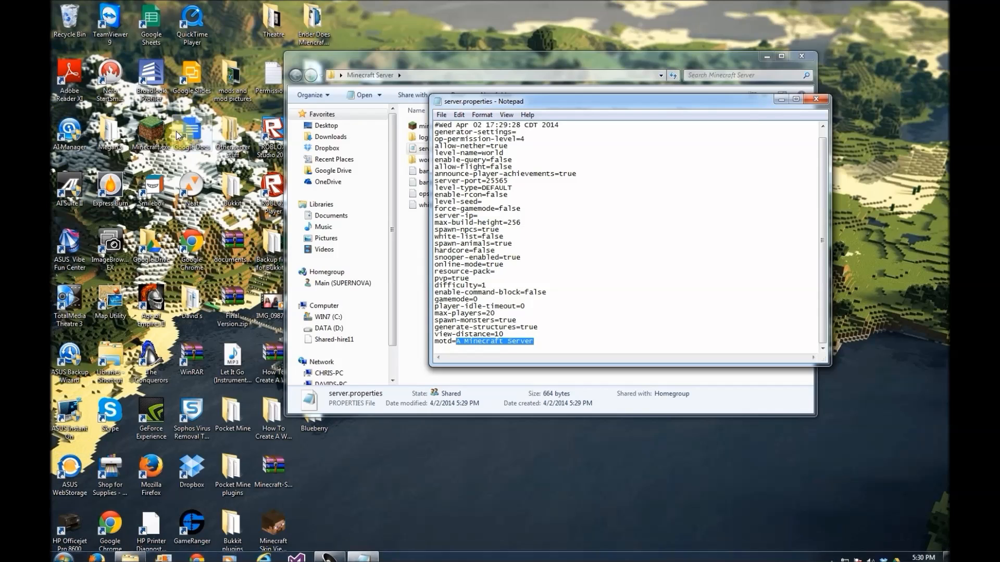
# - Run Minecraft.exe, start the game and look through the multiplayer server list and its server descriptions
pyautogui.click(163, 140)
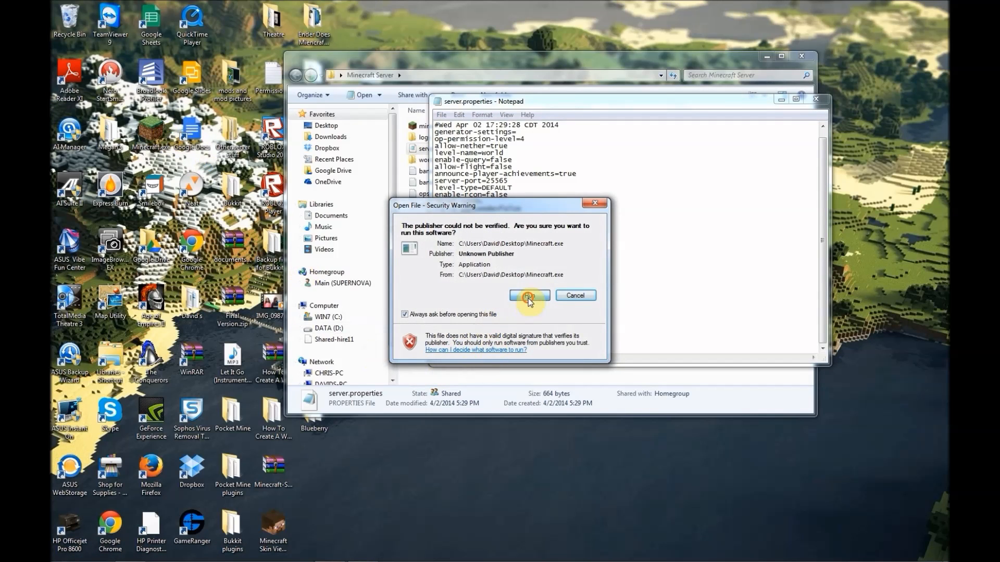
pyautogui.click(526, 294)
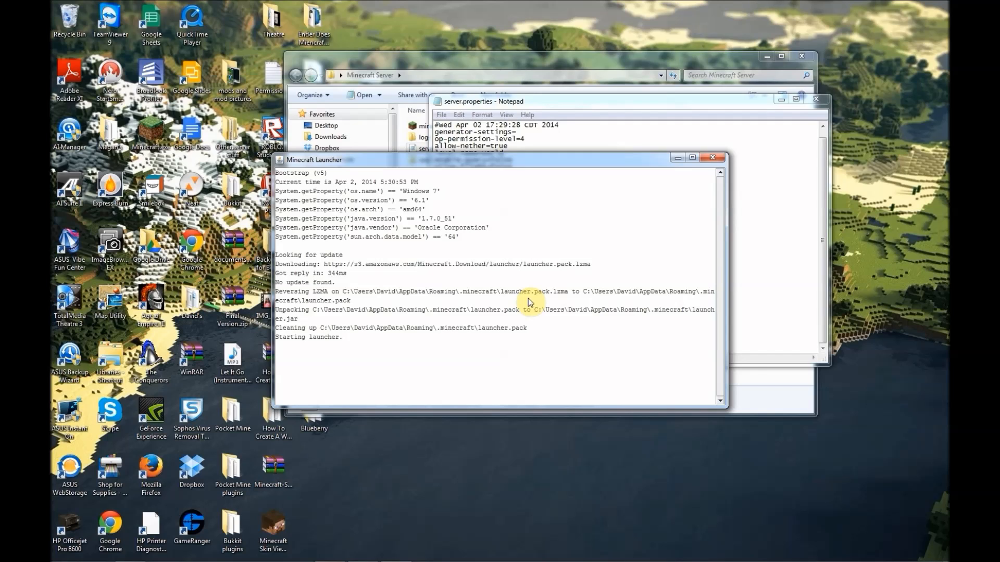
pyautogui.click(510, 452)
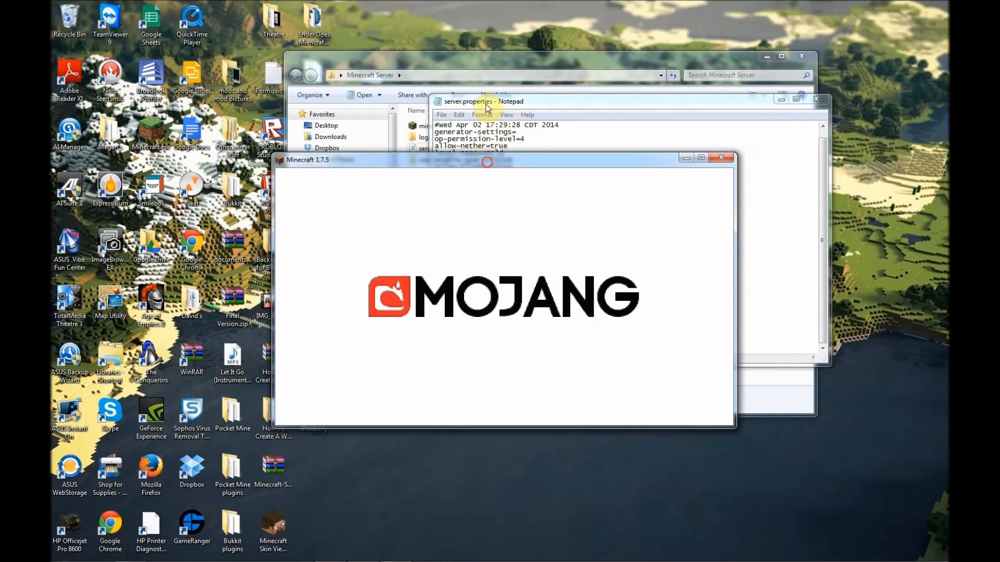
pyautogui.click(498, 254)
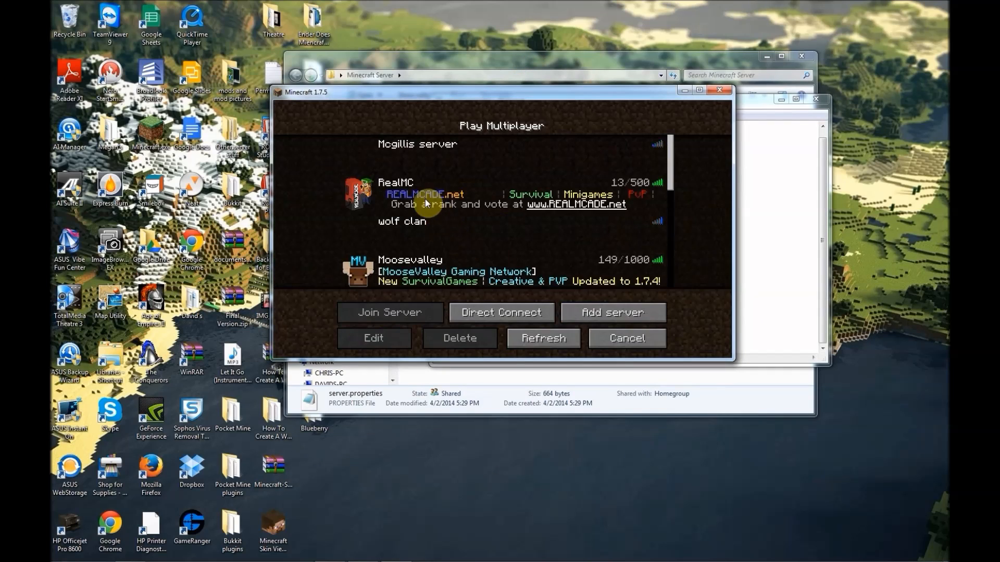
pyautogui.click(388, 182)
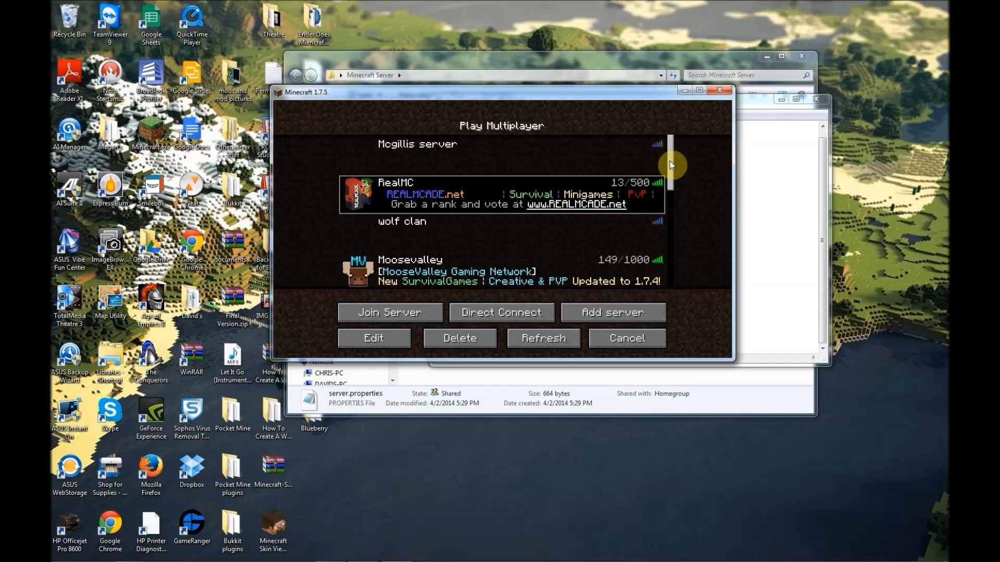
pyautogui.moveTo(669, 160); pyautogui.dragTo(677, 186)
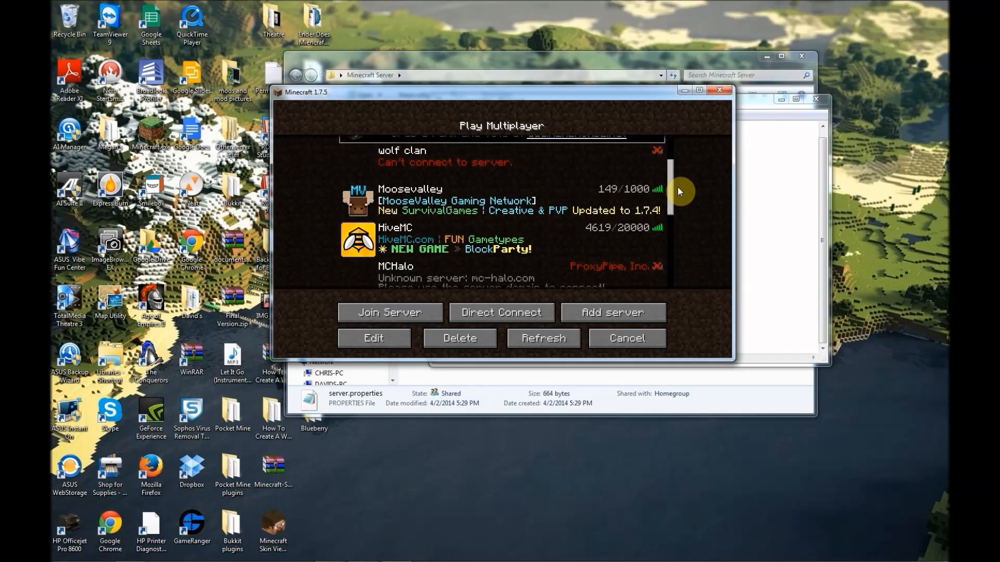
pyautogui.moveTo(677, 186); pyautogui.dragTo(680, 223)
# - Move the Minecraft window aside and set motd in server.properties to "Hello World!!!!!!!!!!!!!!!!"
pyautogui.moveTo(591, 92); pyautogui.dragTo(175, 327)
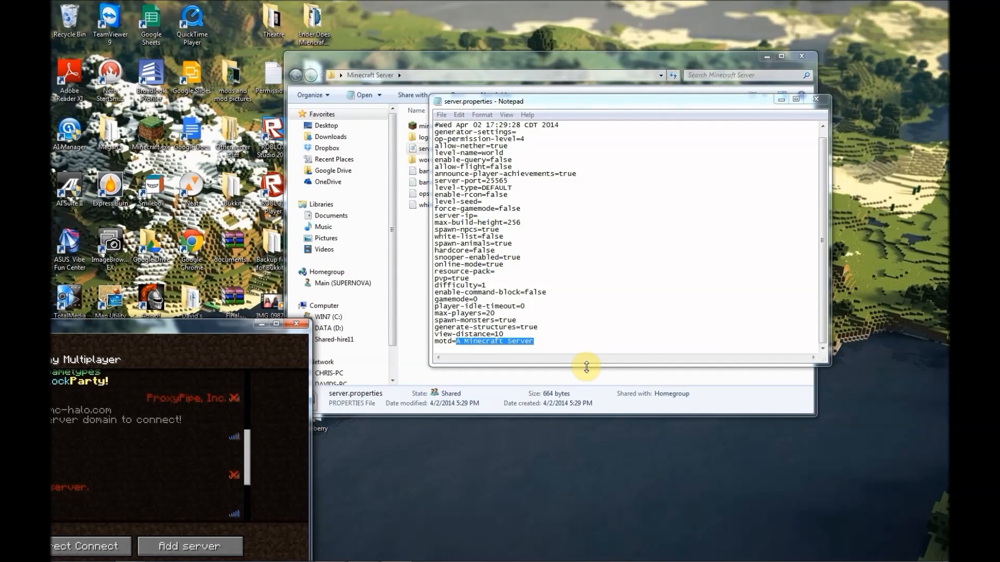
pyautogui.moveTo(534, 341); pyautogui.dragTo(460, 344)
pyautogui.write('Hel')
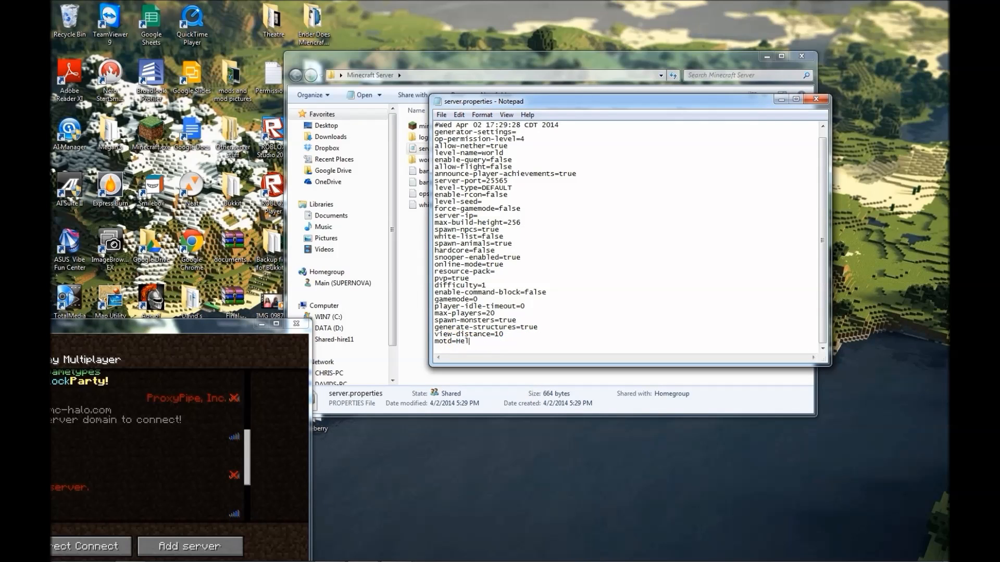
pyautogui.write('lo World!!!!!!!!!!!!!!!!')
# - Highlight the last digit of the max-players value in server.properties
pyautogui.click(516, 320)
pyautogui.click(489, 311)
pyautogui.moveTo(498, 313); pyautogui.dragTo(491, 313)
# - Turn the game's volume all the way down in Minecraft's Music & Sounds options and return to the multiplayer server list
pyautogui.moveTo(192, 324); pyautogui.dragTo(336, 172)
pyautogui.moveTo(392, 293); pyautogui.dragTo(398, 260)
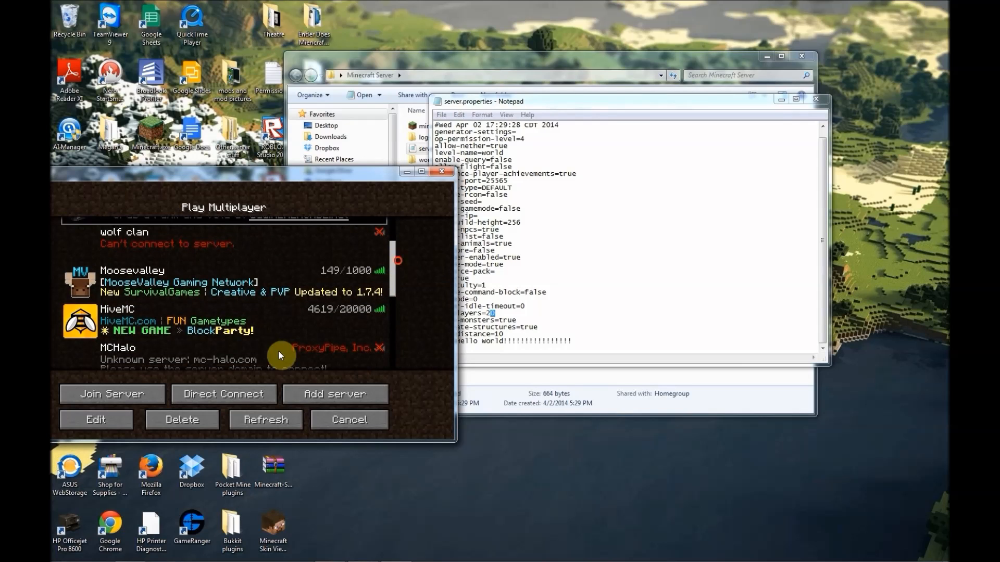
pyautogui.click(332, 419)
pyautogui.click(156, 401)
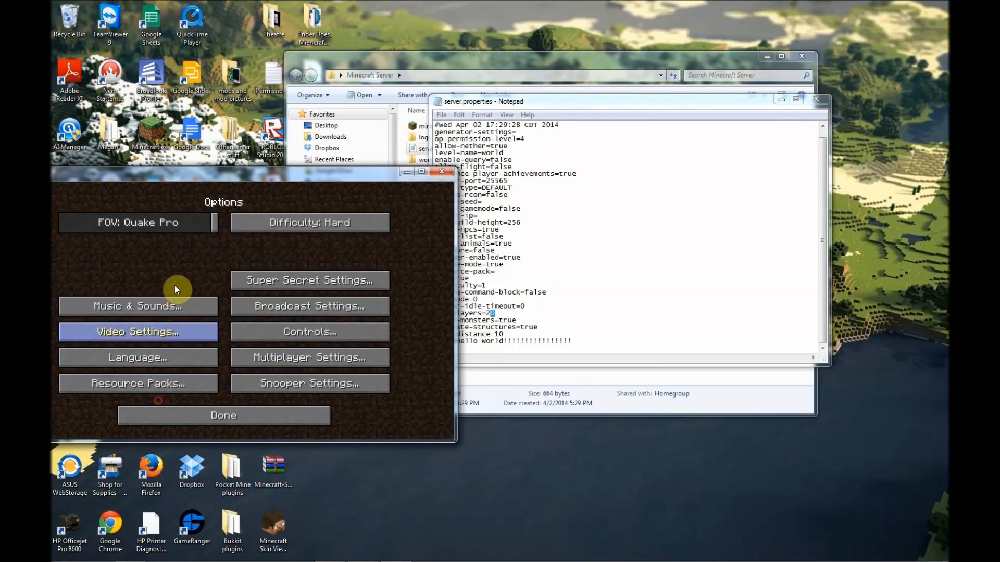
pyautogui.click(144, 308)
pyautogui.moveTo(381, 222); pyautogui.dragTo(52, 252)
pyautogui.click(230, 412)
pyautogui.click(202, 411)
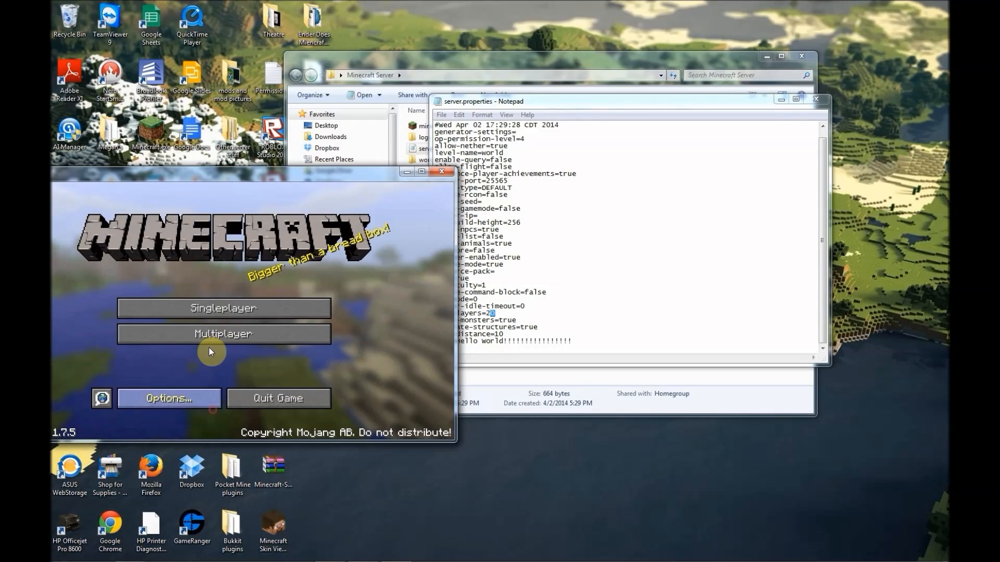
pyautogui.click(214, 329)
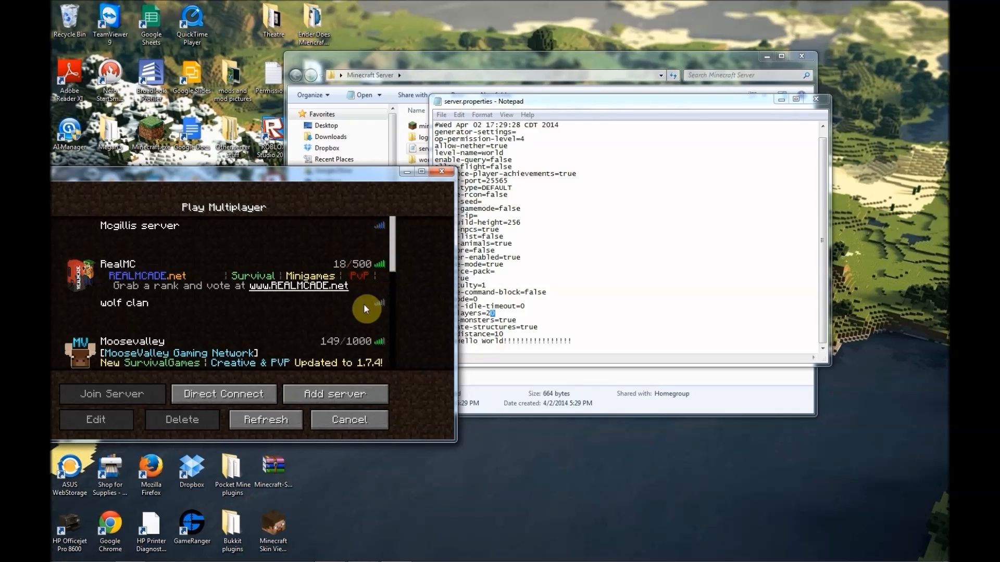
# - Minimize the Minecraft window and set max-players in server.properties to 20
pyautogui.moveTo(391, 242); pyautogui.dragTo(401, 204)
pyautogui.click(407, 171)
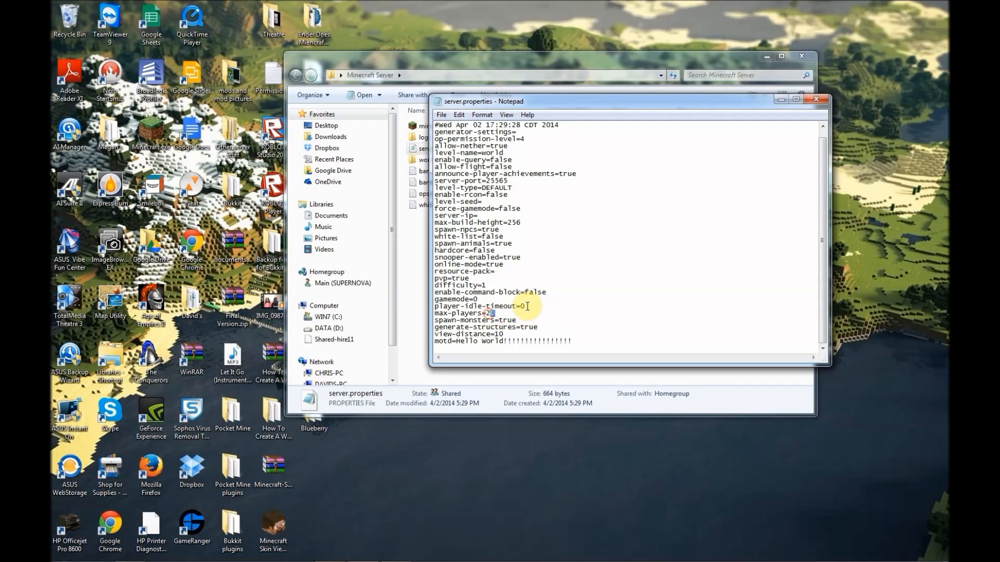
pyautogui.moveTo(495, 314); pyautogui.dragTo(486, 314)
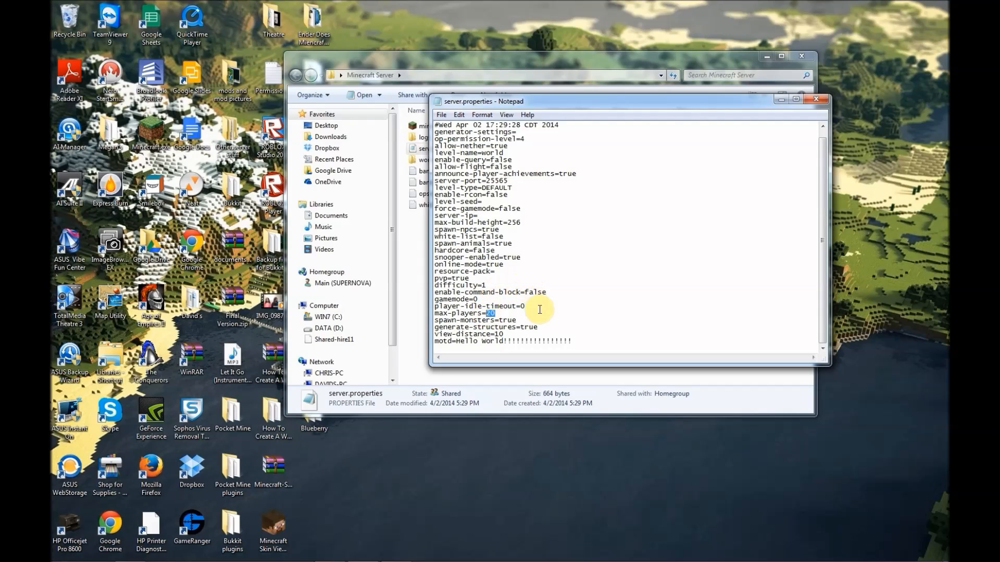
pyautogui.write('20')
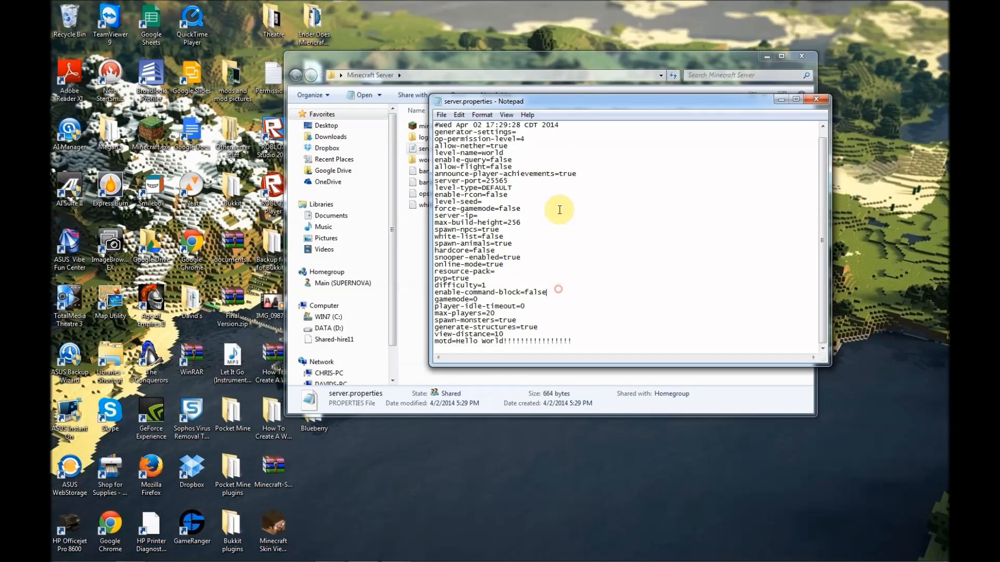
# - Examine the server.properties entries from announce-player-achievements through max-build-height, including server-port, level-seed, force-gamemode and server-ip
pyautogui.click(603, 174)
pyautogui.moveTo(584, 174); pyautogui.dragTo(561, 174)
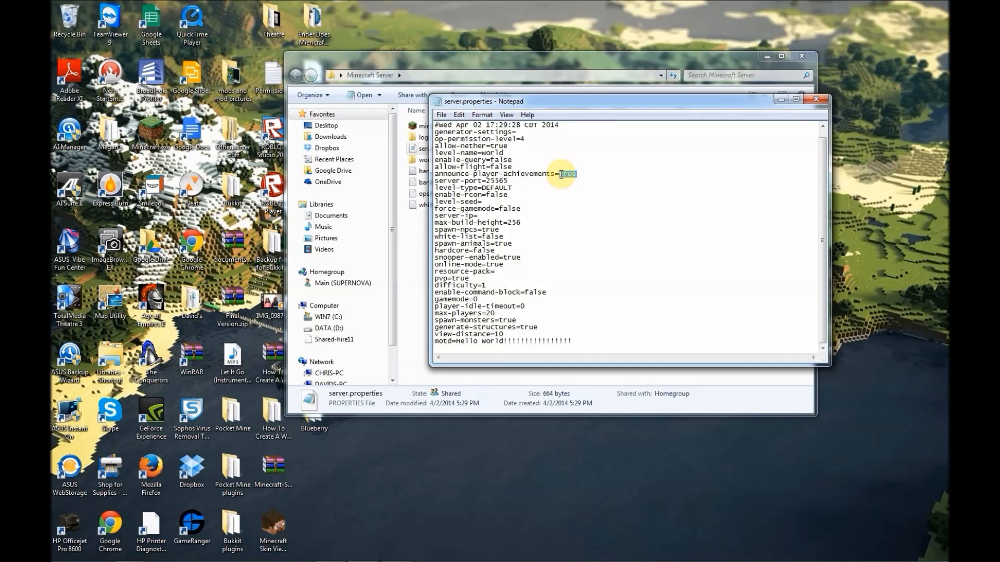
pyautogui.click(527, 185)
pyautogui.click(517, 181)
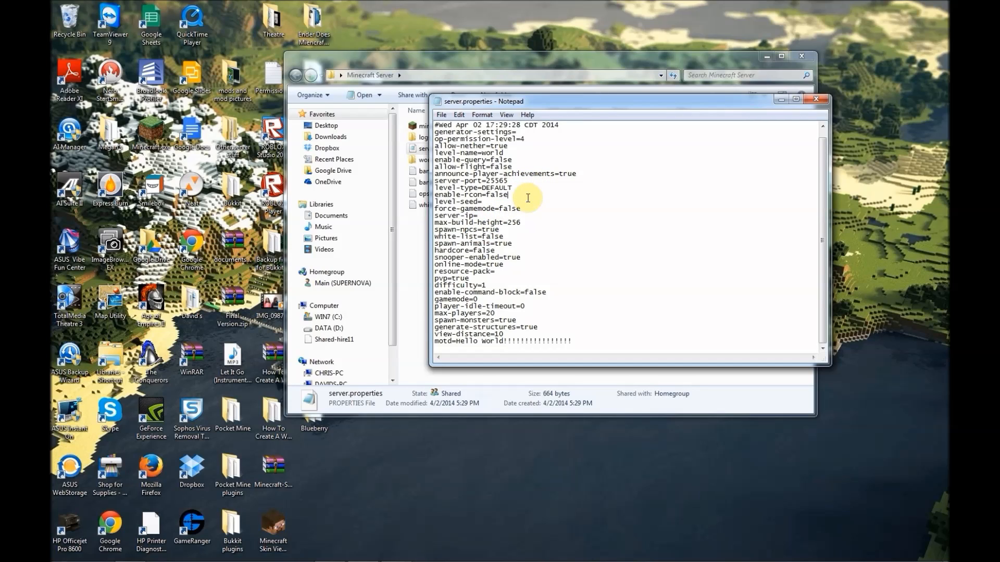
pyautogui.click(491, 202)
pyautogui.moveTo(531, 205); pyautogui.dragTo(500, 206)
pyautogui.click(488, 216)
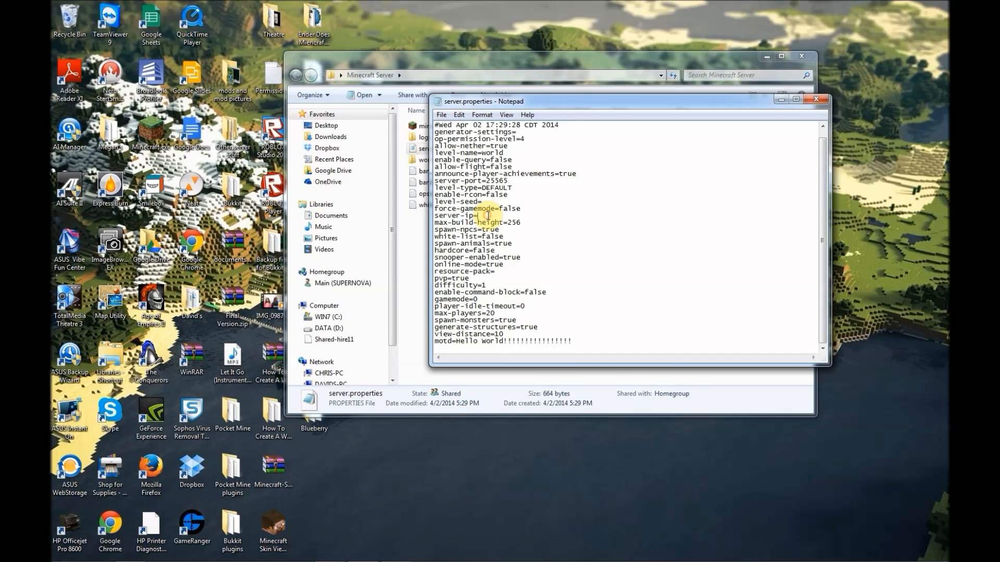
pyautogui.moveTo(528, 223); pyautogui.dragTo(509, 222)
pyautogui.click(523, 224)
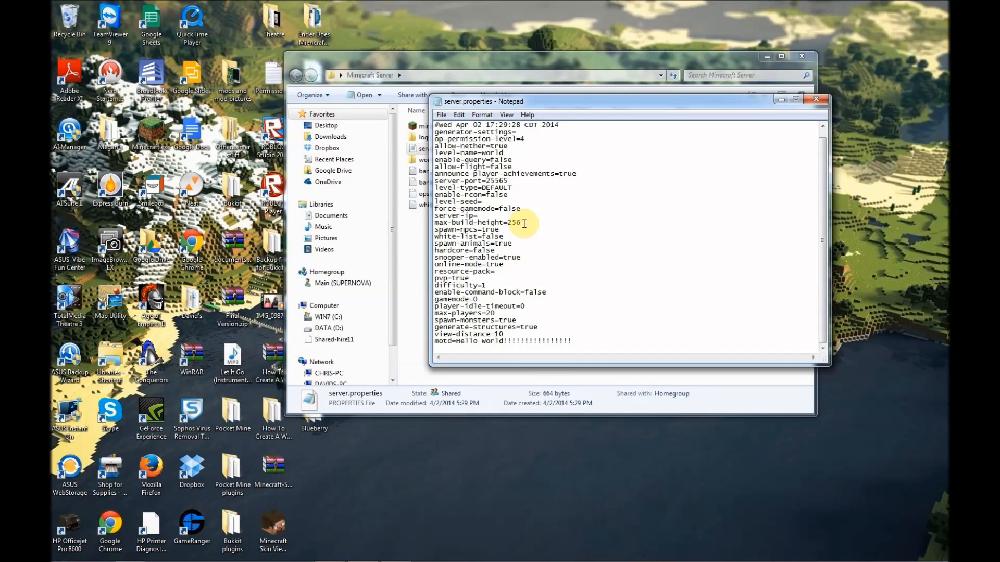
pyautogui.moveTo(523, 223); pyautogui.dragTo(510, 220)
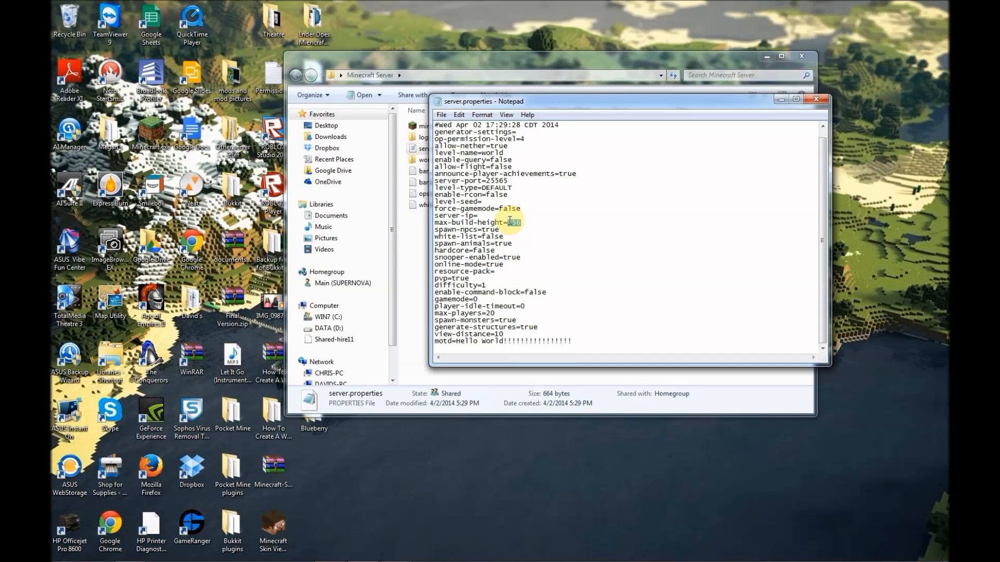
pyautogui.click(524, 223)
pyautogui.moveTo(524, 223); pyautogui.dragTo(509, 223)
# - Examine the spawn-npcs, white-list, spawn-animals, hardcore, snooper-enabled and resource-pack entries in server.properties
pyautogui.moveTo(500, 230); pyautogui.dragTo(481, 230)
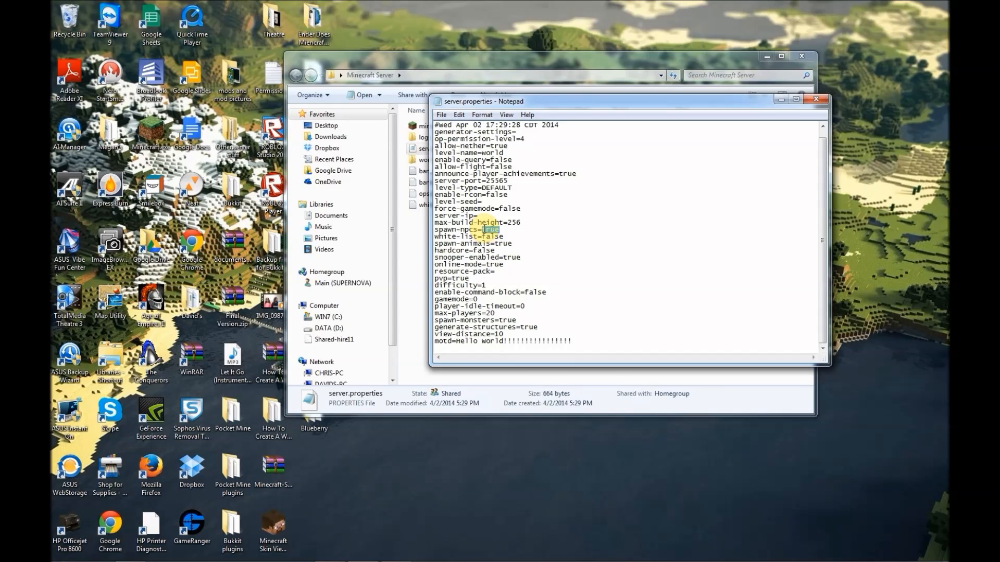
pyautogui.click(501, 229)
pyautogui.moveTo(503, 236); pyautogui.dragTo(486, 236)
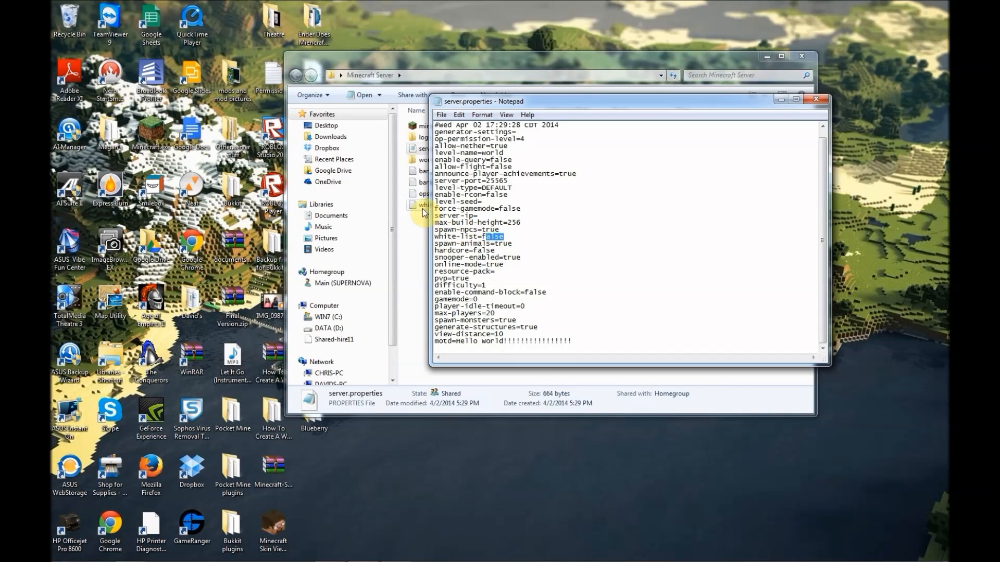
pyautogui.click(513, 238)
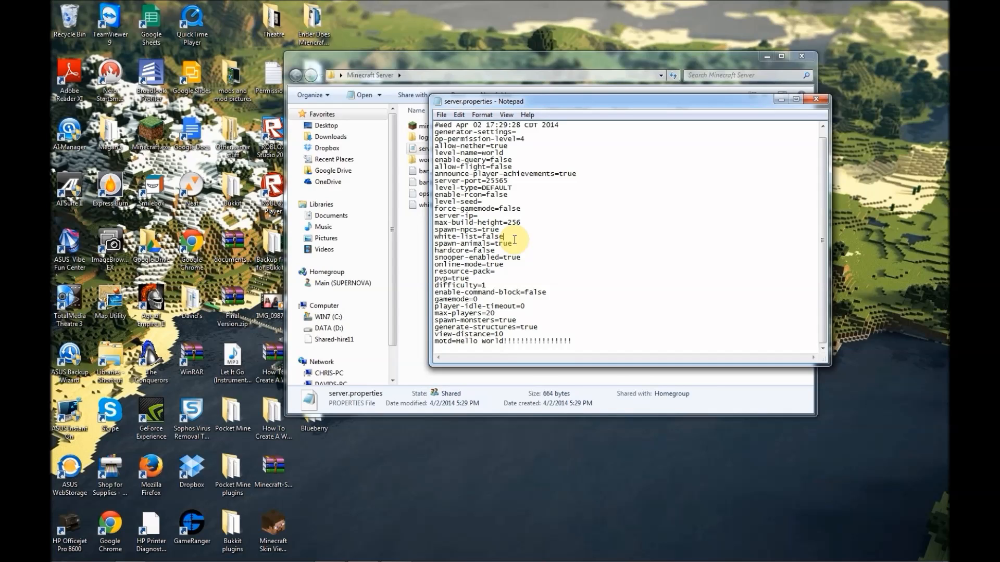
pyautogui.moveTo(513, 243); pyautogui.dragTo(478, 251)
pyautogui.click(494, 251)
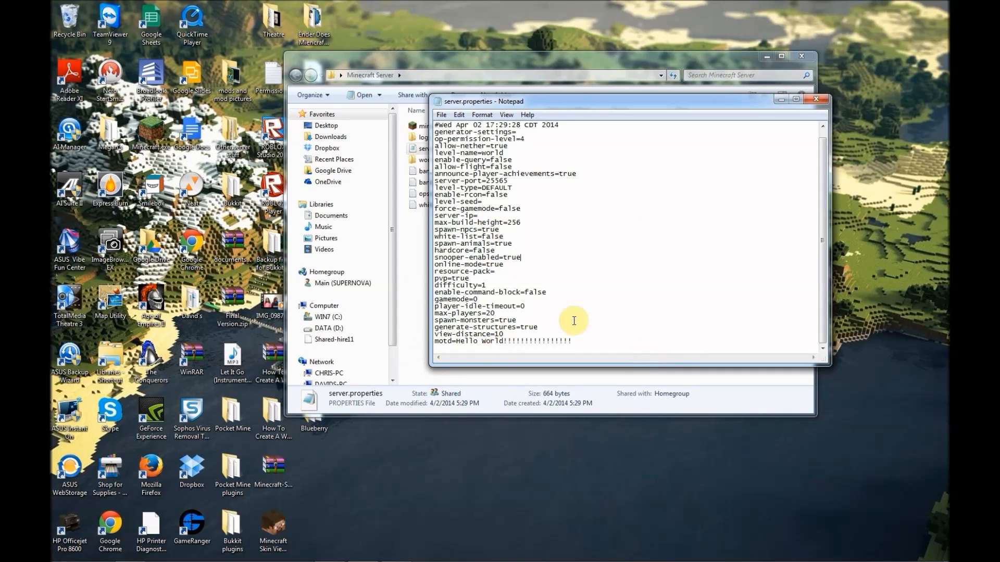
pyautogui.click(511, 271)
# - Move the Notepad window clear of the folder's file list and examine the pvp, difficulty and enable-command-block entries
pyautogui.moveTo(556, 102); pyautogui.dragTo(680, 75)
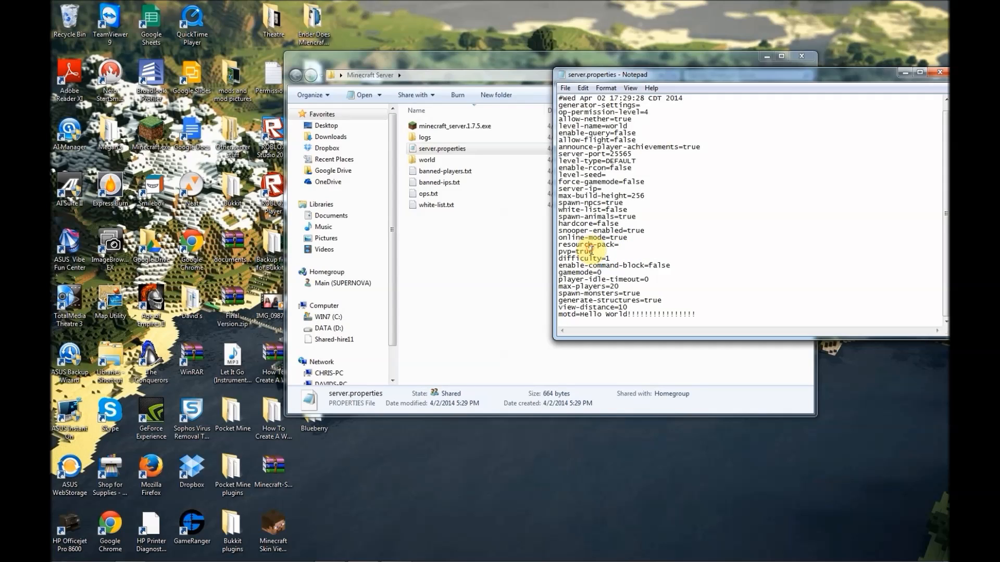
pyautogui.click(599, 254)
pyautogui.click(618, 258)
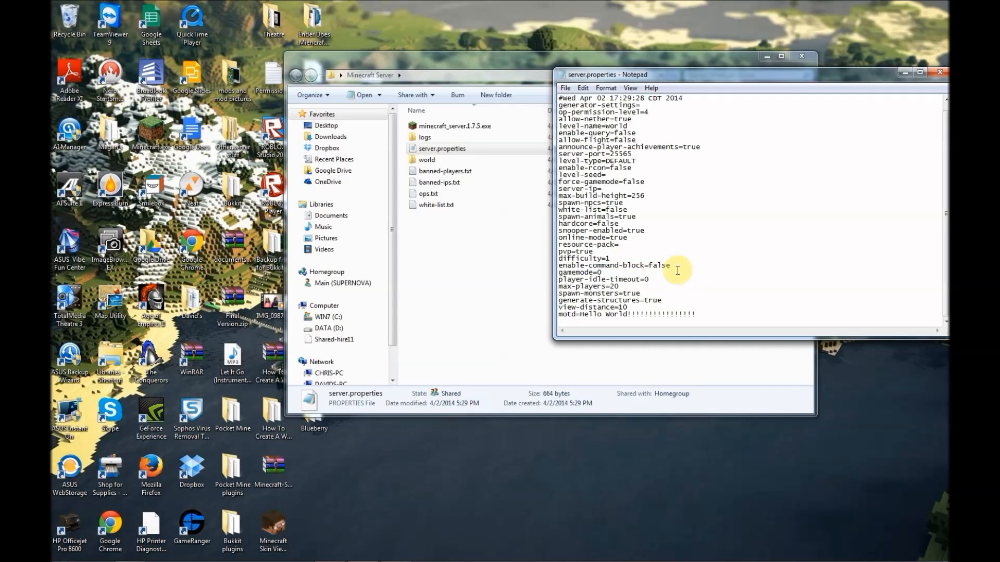
pyautogui.moveTo(671, 266); pyautogui.dragTo(649, 266)
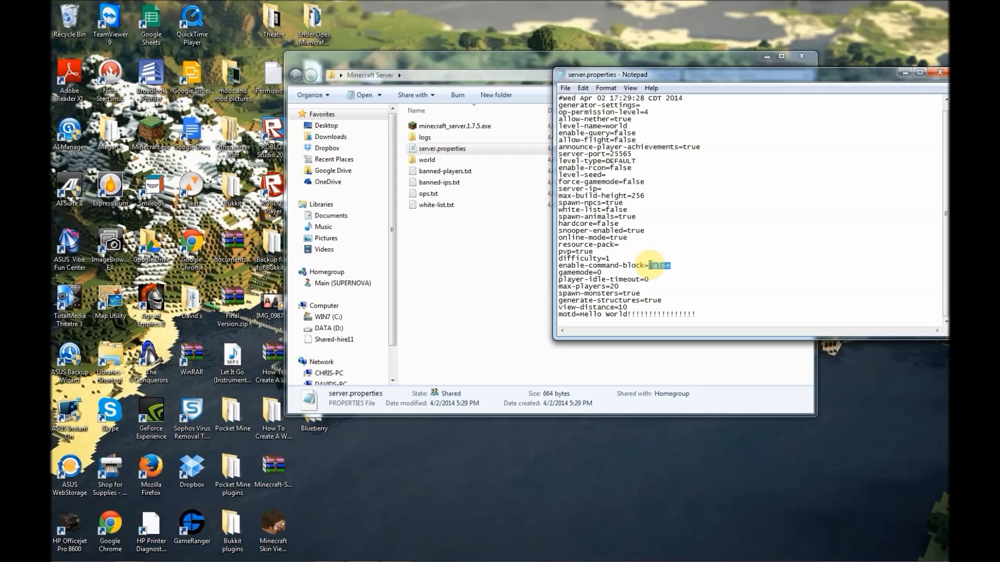
pyautogui.click(676, 268)
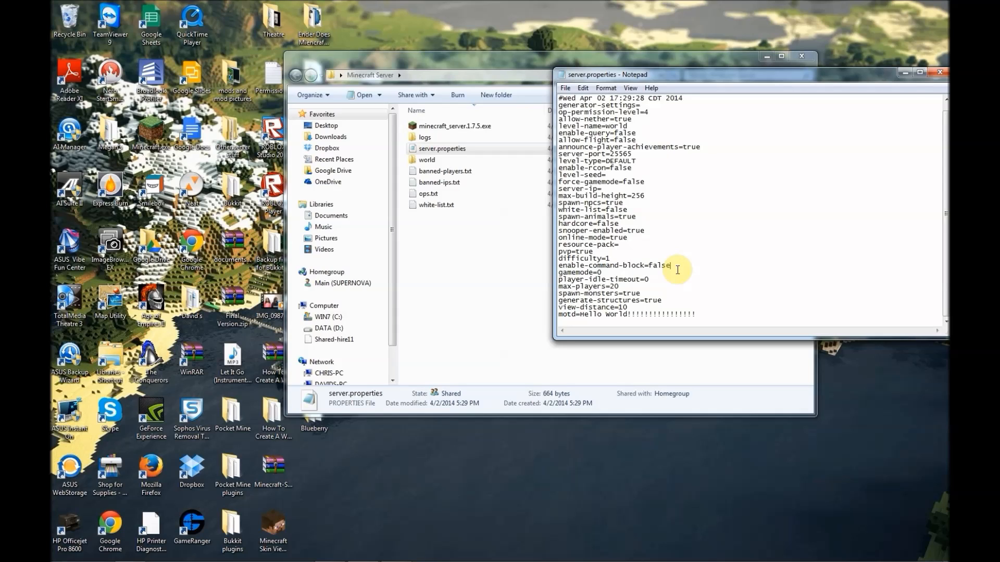
# - Move the Notepad window back over the folder, try gamemode values 1, 2 and 3, and restore gamemode to 0
pyautogui.moveTo(769, 74); pyautogui.dragTo(635, 74)
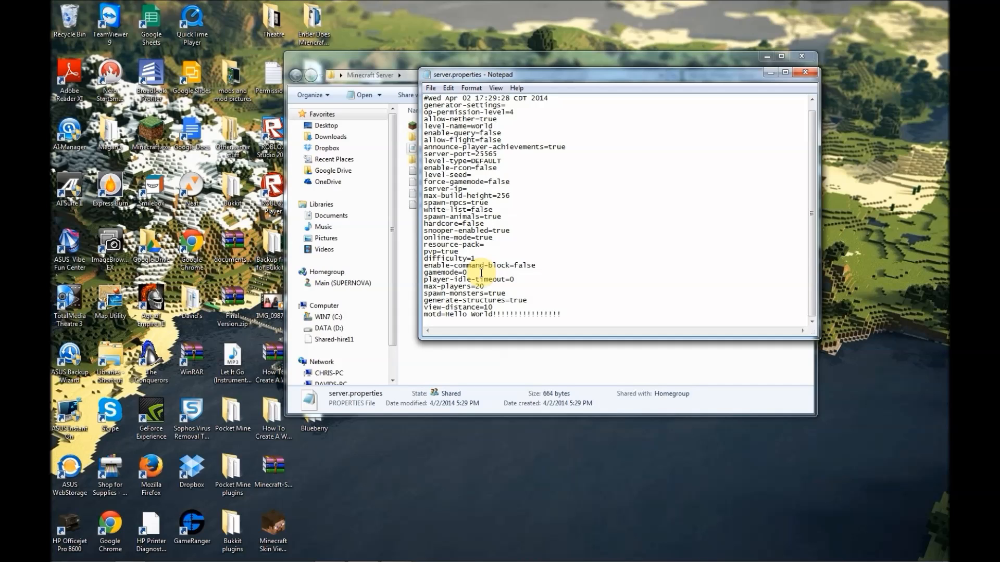
pyautogui.moveTo(465, 272)
pyautogui.mouseDown()
pyautogui.moveTo(477, 279)
pyautogui.moveTo(458, 273)
pyautogui.mouseUp()
pyautogui.click(465, 272)
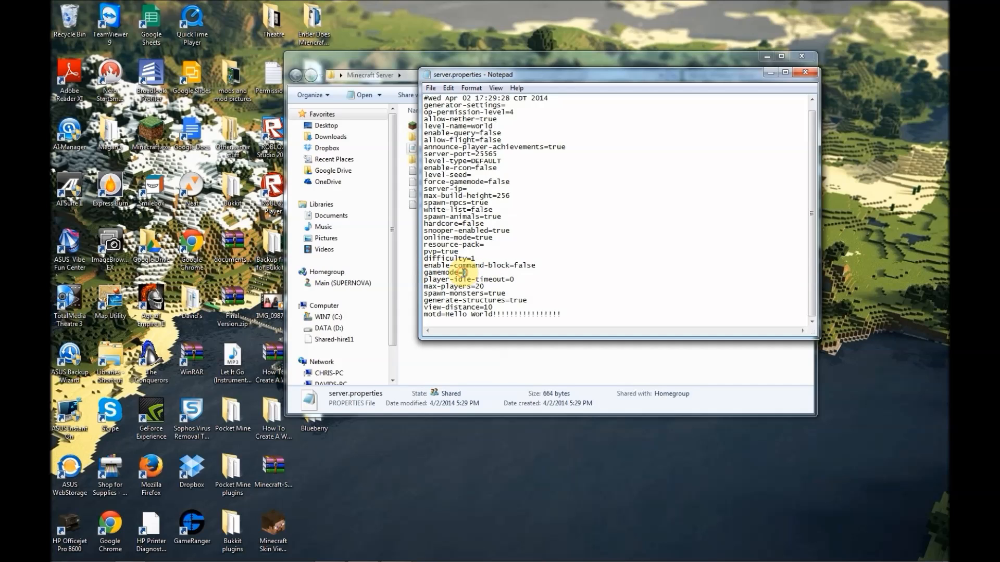
pyautogui.press('Delete')
pyautogui.write('1')
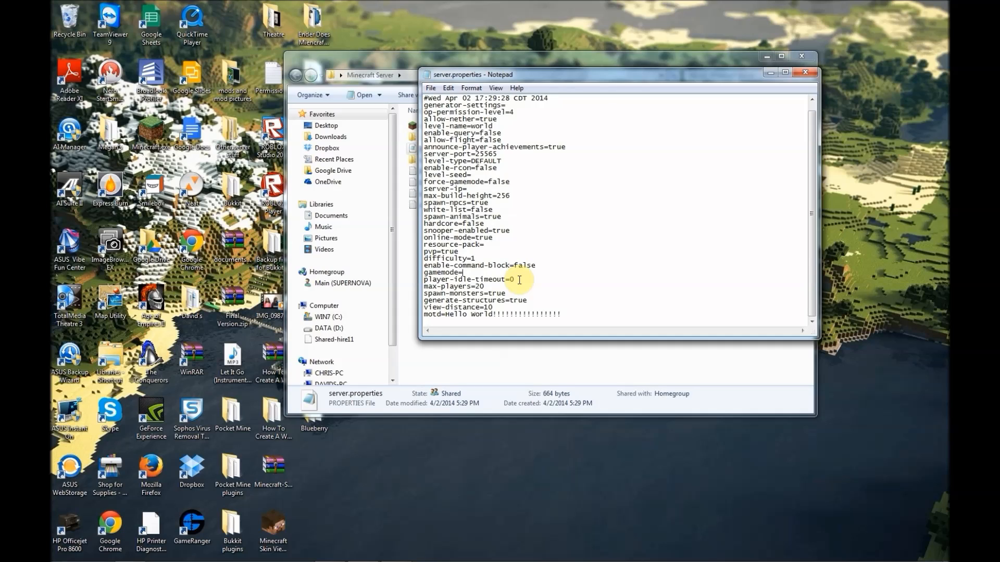
pyautogui.write('2')
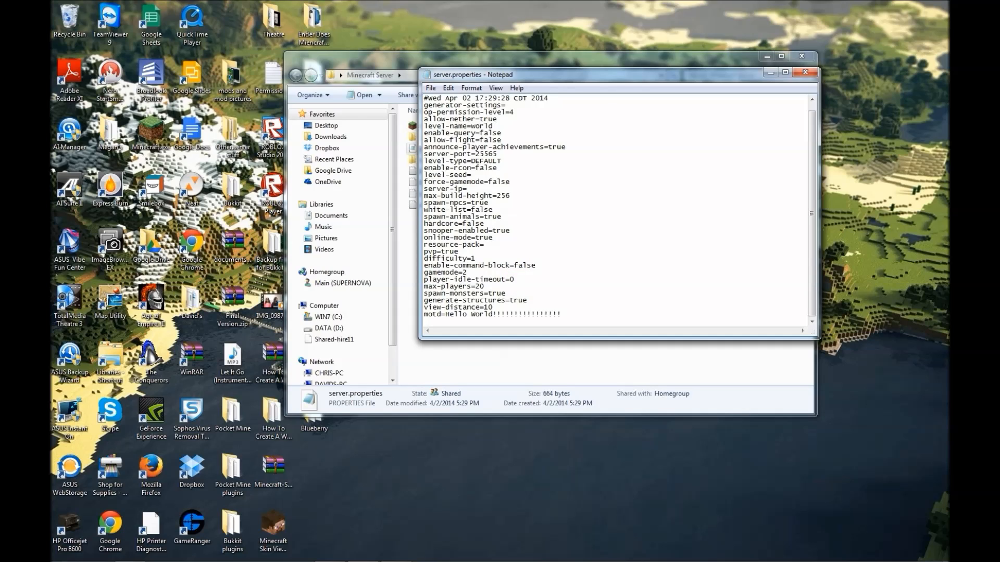
pyautogui.press('BackSpace')
pyautogui.write('3')
pyautogui.press('BackSpace')
pyautogui.write('0')
# - Check the player-idle-timeout entry, then save server.properties and close it
pyautogui.doubleClick(511, 280)
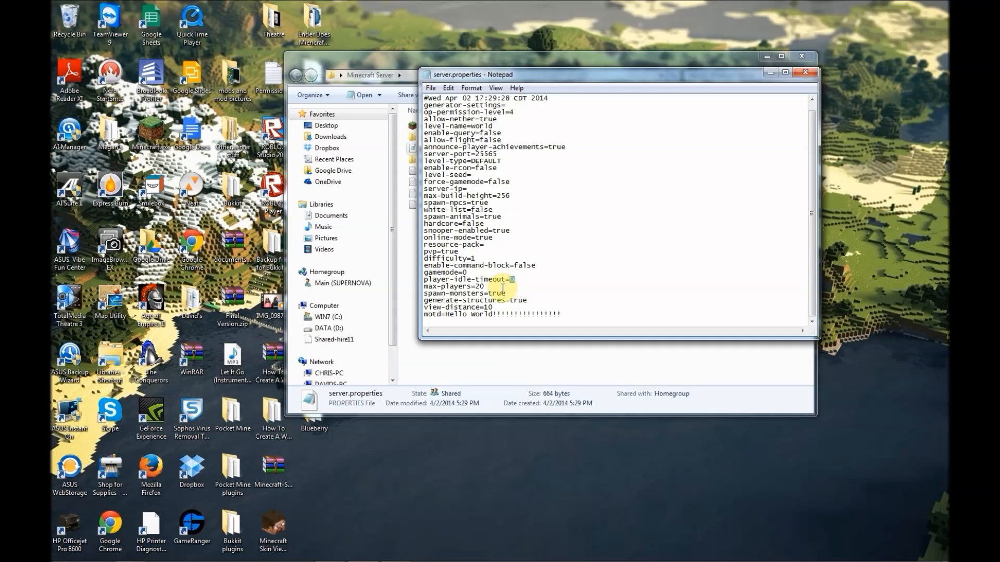
pyautogui.click(551, 313)
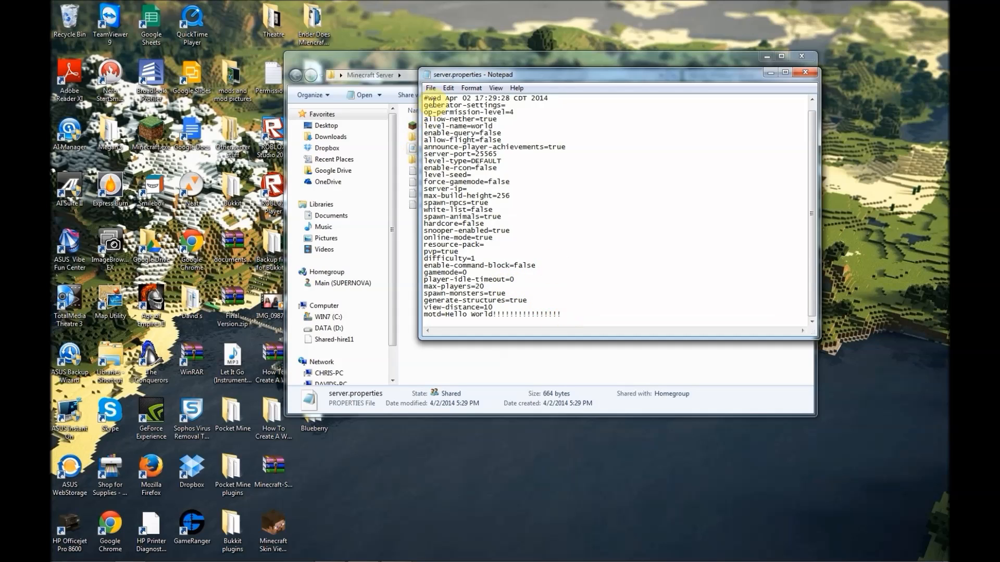
pyautogui.click(430, 88)
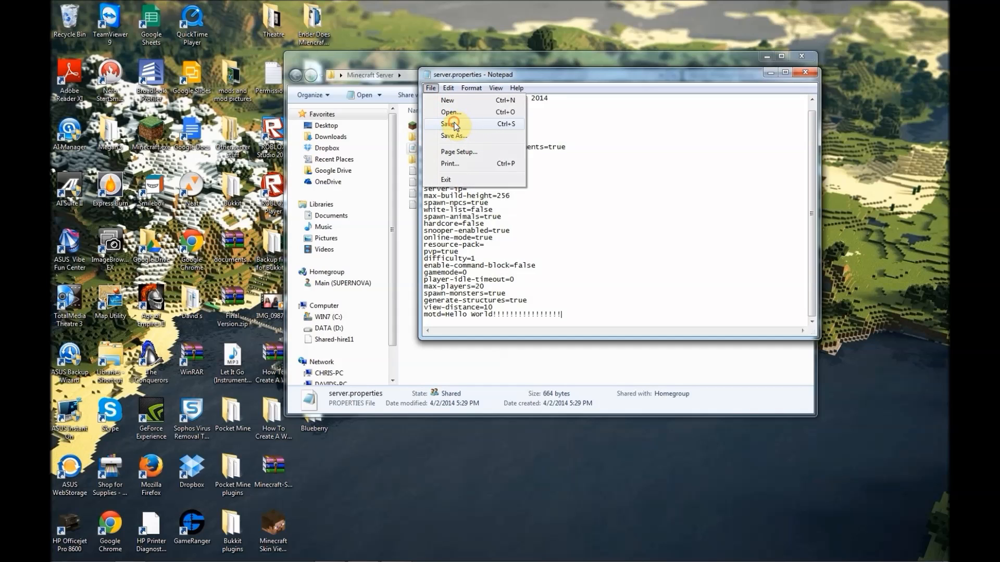
pyautogui.click(448, 124)
pyautogui.moveTo(564, 76); pyautogui.dragTo(481, 145)
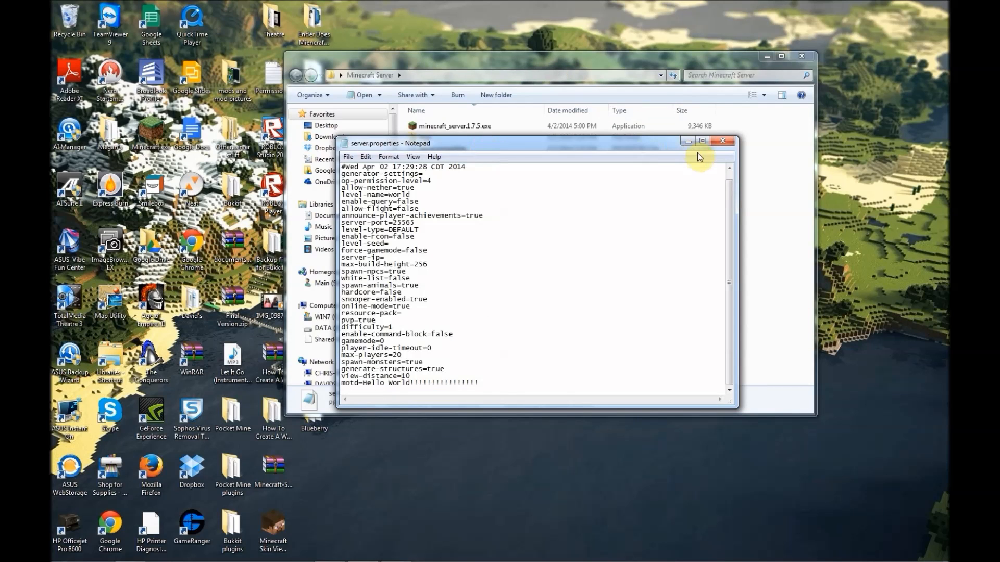
pyautogui.click(726, 140)
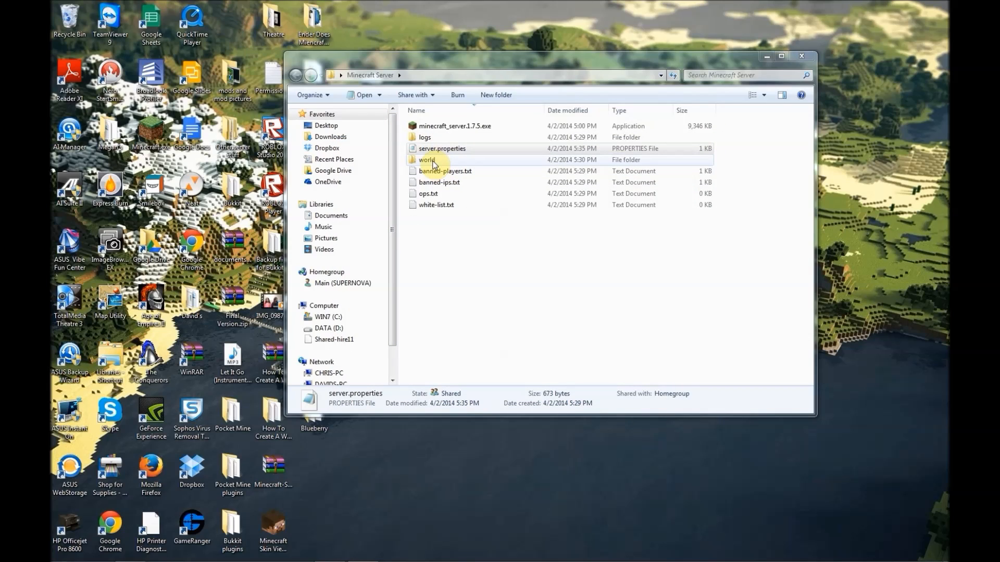
# - Look inside the logs folder at latest.log and return to the Minecraft Server folder
pyautogui.doubleClick(423, 138)
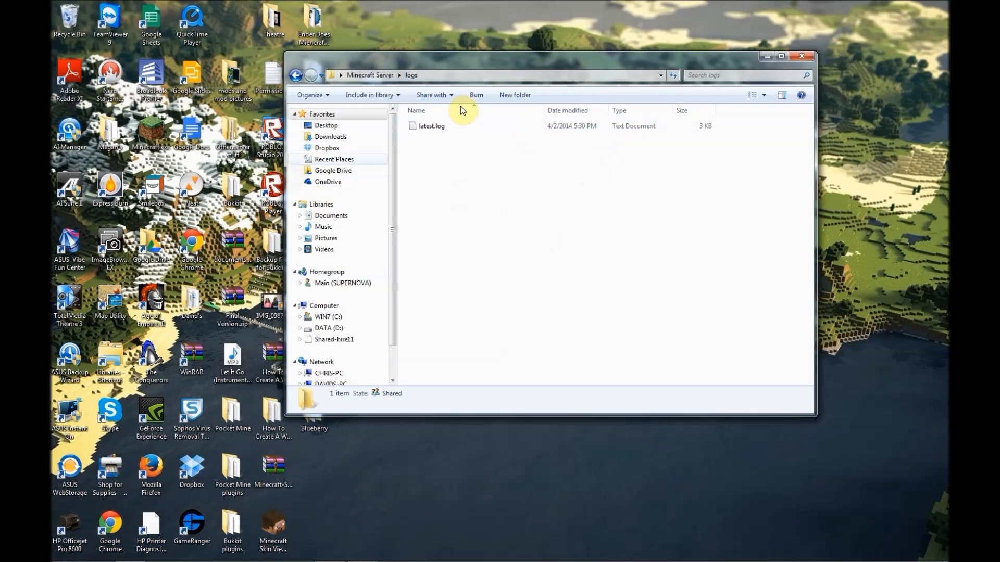
pyautogui.click(294, 76)
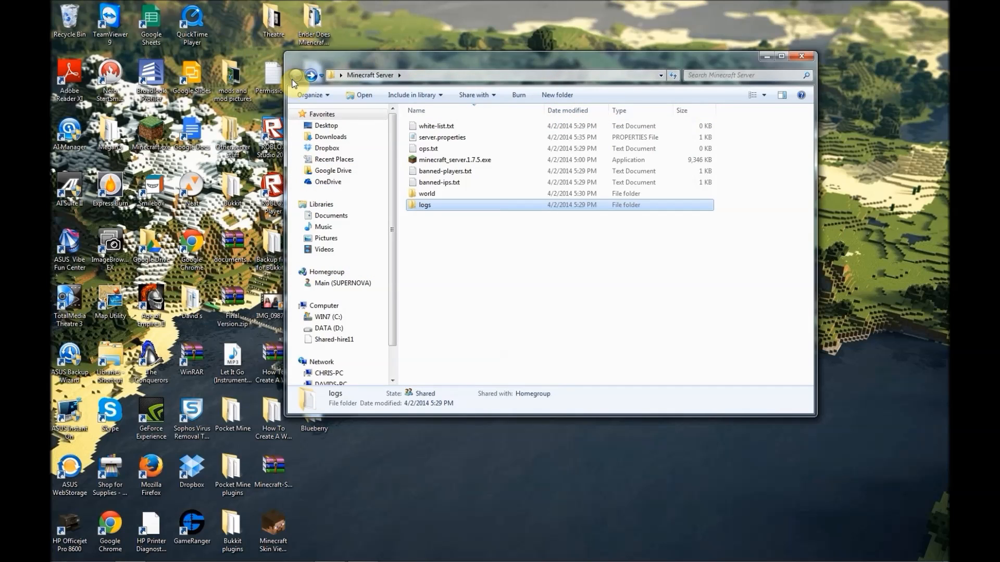
pyautogui.doubleClick(424, 205)
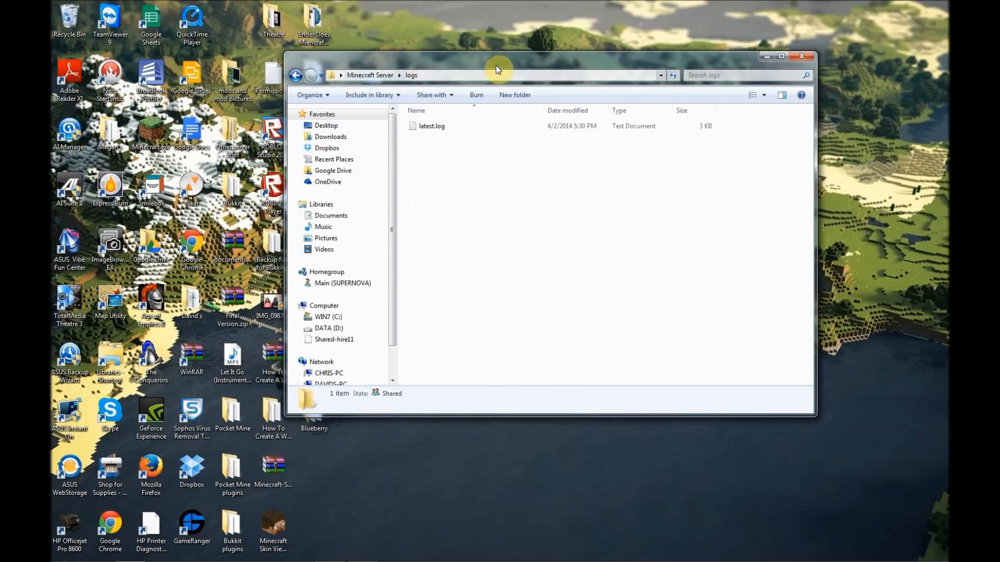
pyautogui.click(432, 131)
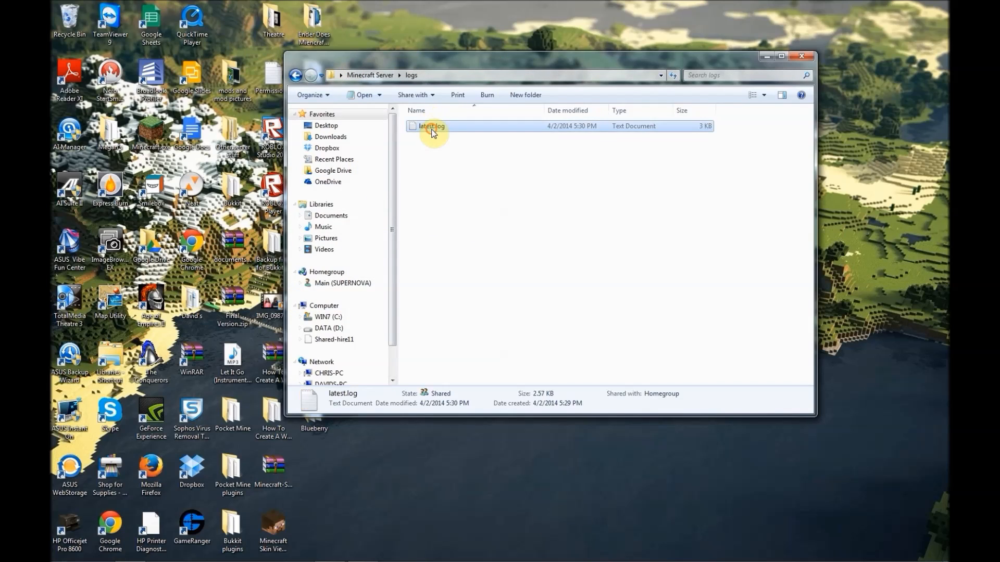
pyautogui.click(431, 130)
pyautogui.click(445, 179)
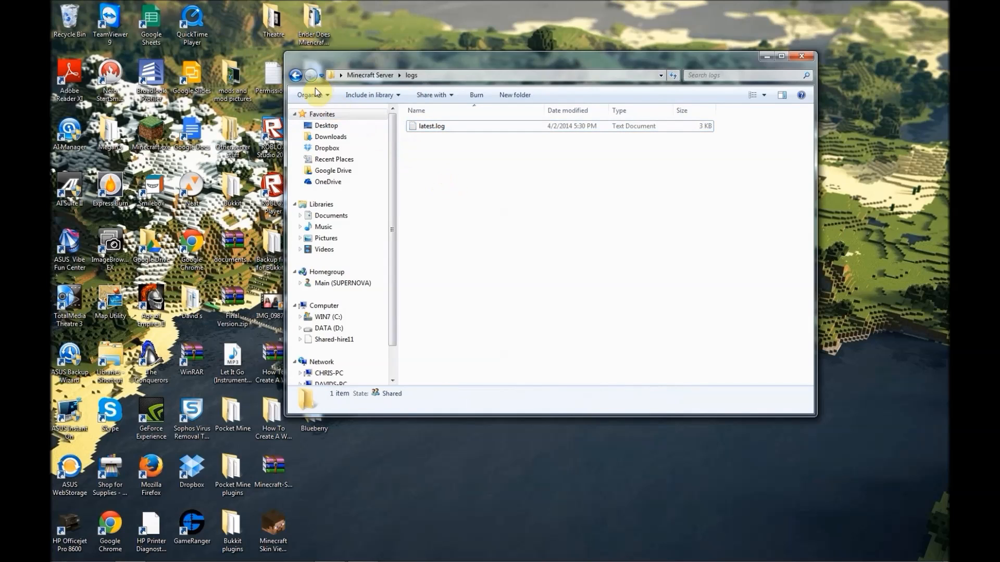
pyautogui.click(296, 75)
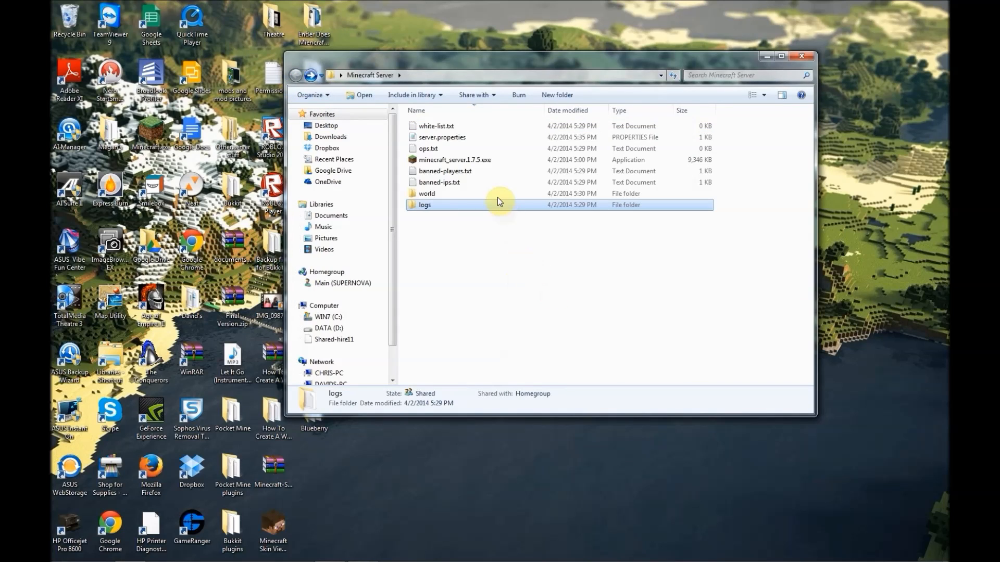
# - Open banned-players.txt and try entering a player's username on a new line below the header
pyautogui.doubleClick(466, 174)
pyautogui.click(606, 176)
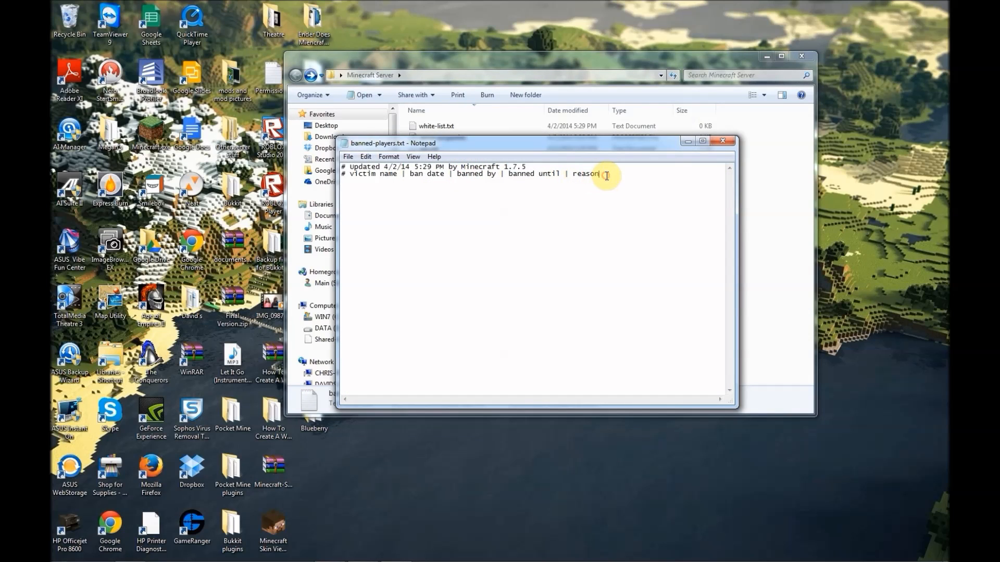
pyautogui.press('Return')
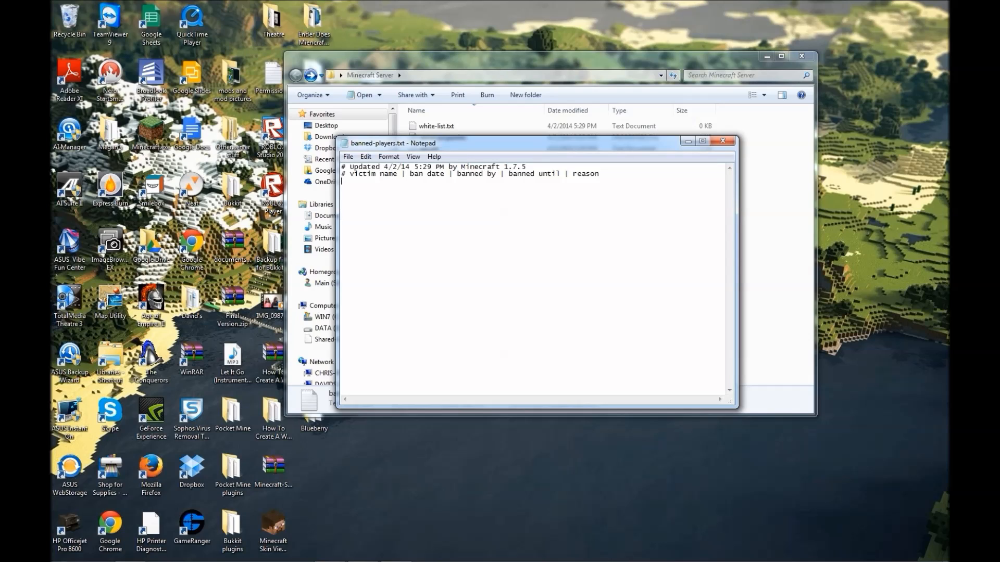
pyautogui.write('smerkousda')
pyautogui.press('BackSpace')
pyautogui.press('BackSpace')
pyautogui.press('BackSpace')
pyautogui.press('BackSpace')
pyautogui.press('BackSpace')
pyautogui.press('BackSpace')
pyautogui.press('BackSpace')
# - Try a placeholder entry on a new line in banned-players.txt, remove it, and close the file without saving
pyautogui.press('Return')
pyautogui.write('dsafsfgsd')
pyautogui.press('BackSpace')
pyautogui.press('BackSpace')
pyautogui.press('BackSpace')
pyautogui.press('BackSpace')
pyautogui.press('BackSpace')
pyautogui.press('BackSpace')
pyautogui.press('BackSpace')
pyautogui.press('BackSpace')
pyautogui.press('BackSpace')
pyautogui.press('BackSpace')
pyautogui.press('BackSpace')
pyautogui.press('BackSpace')
pyautogui.press('BackSpace')
pyautogui.press('BackSpace')
pyautogui.moveTo(663, 178); pyautogui.dragTo(373, 155)
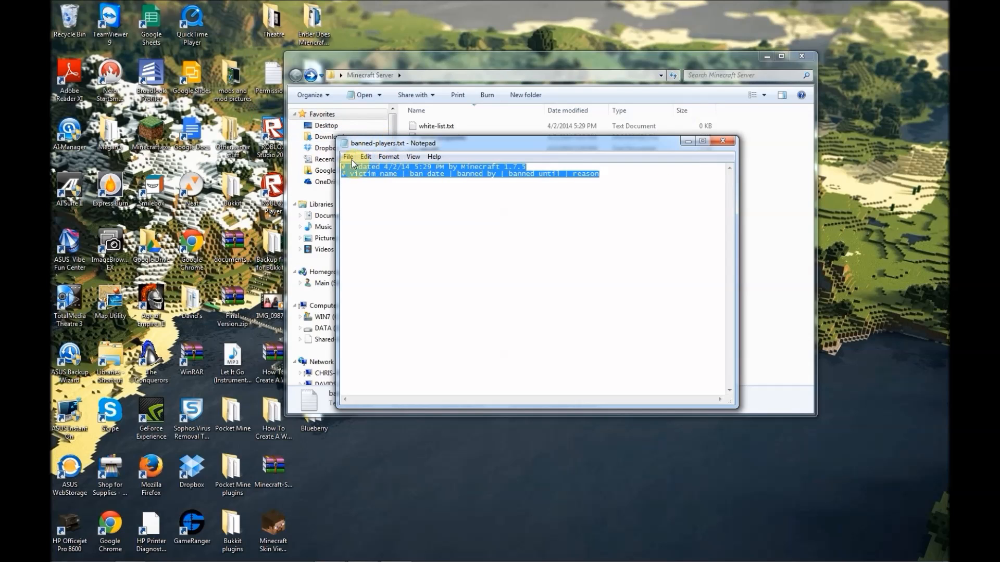
pyautogui.click(717, 142)
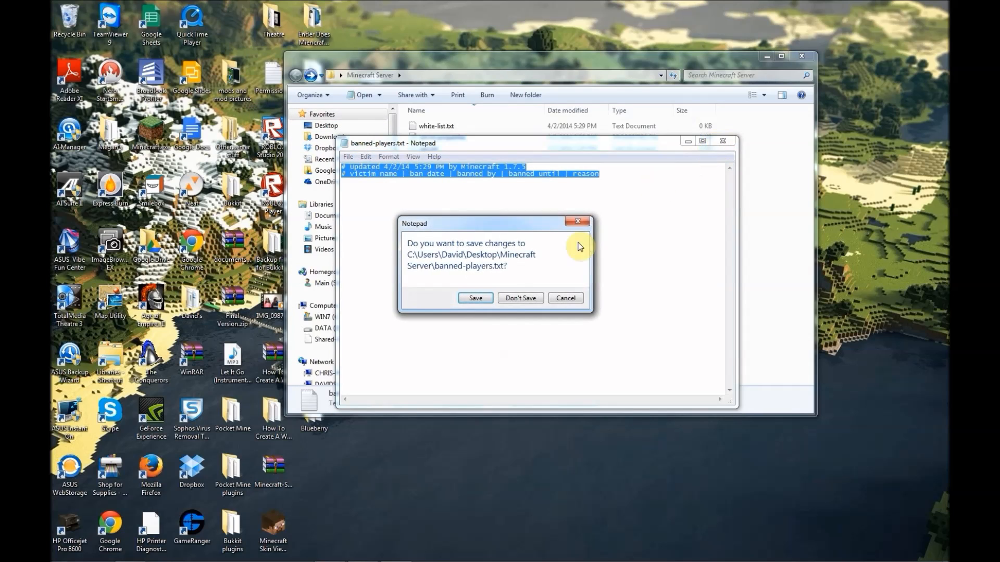
pyautogui.click(518, 301)
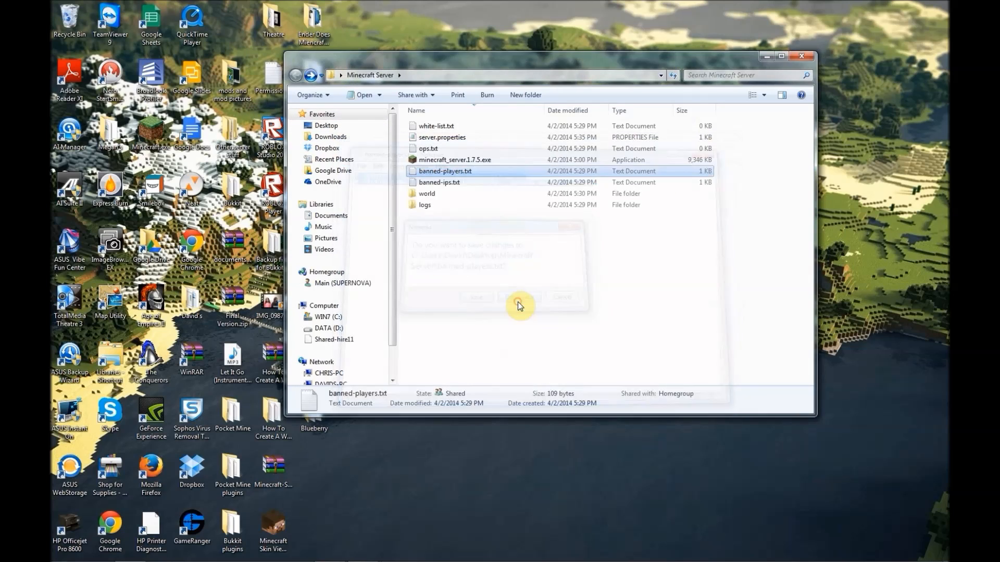
# - Open banned-ips.txt, try the sample entry 12391491 below the header, remove it, and close the file without saving
pyautogui.click(455, 185)
pyautogui.doubleClick(455, 184)
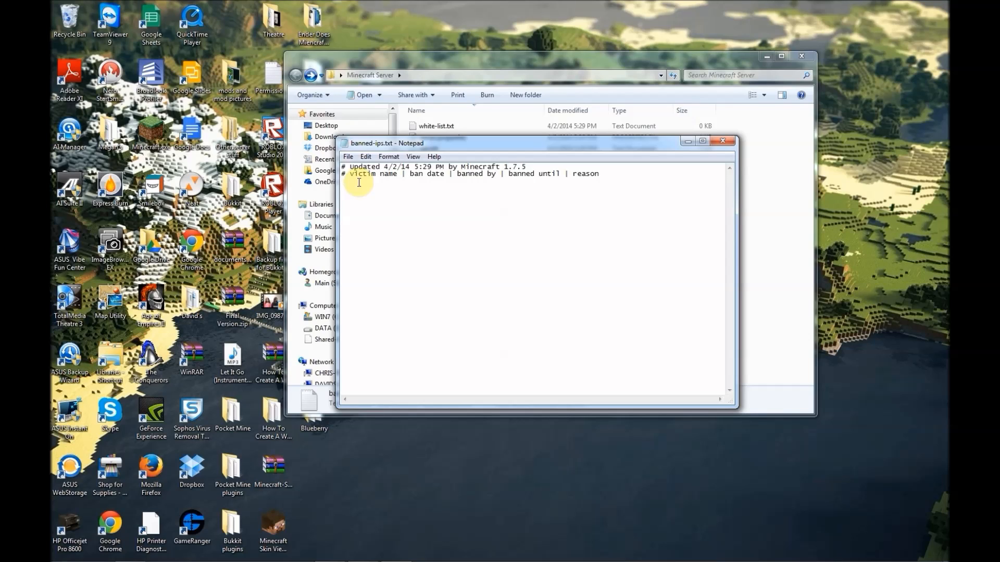
pyautogui.write('12391491')
pyautogui.press('BackSpace')
pyautogui.press('BackSpace')
pyautogui.press('BackSpace')
pyautogui.press('BackSpace')
pyautogui.press('BackSpace')
pyautogui.press('BackSpace')
pyautogui.press('BackSpace')
pyautogui.press('BackSpace')
pyautogui.press('BackSpace')
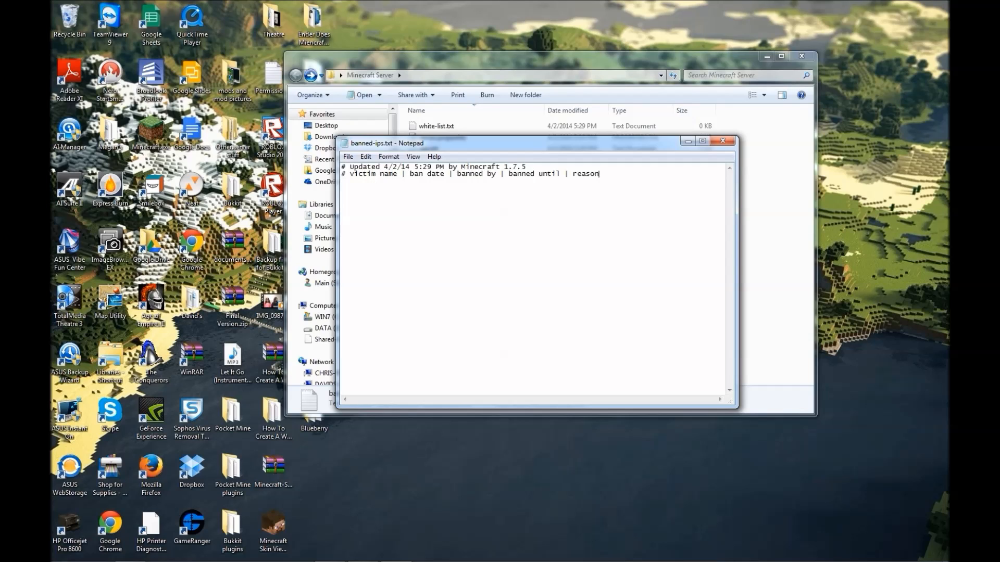
pyautogui.click(719, 141)
pyautogui.click(515, 295)
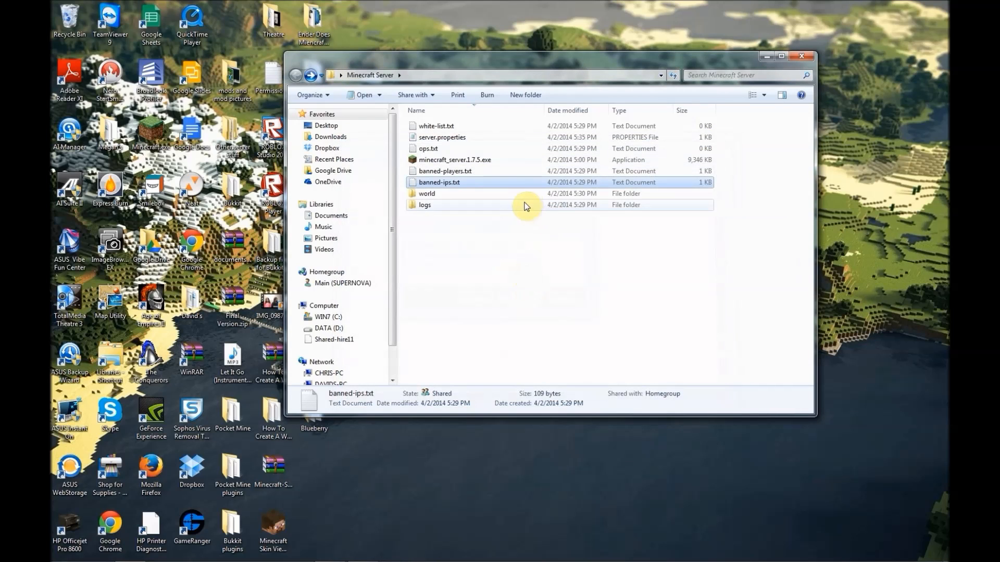
pyautogui.click(439, 156)
pyautogui.moveTo(193, 560)
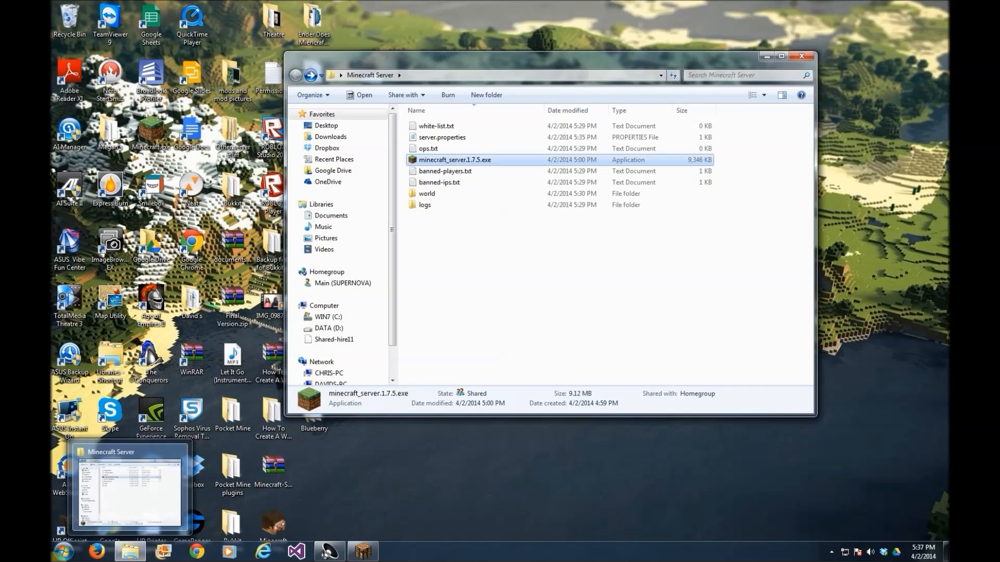
pyautogui.click(190, 552)
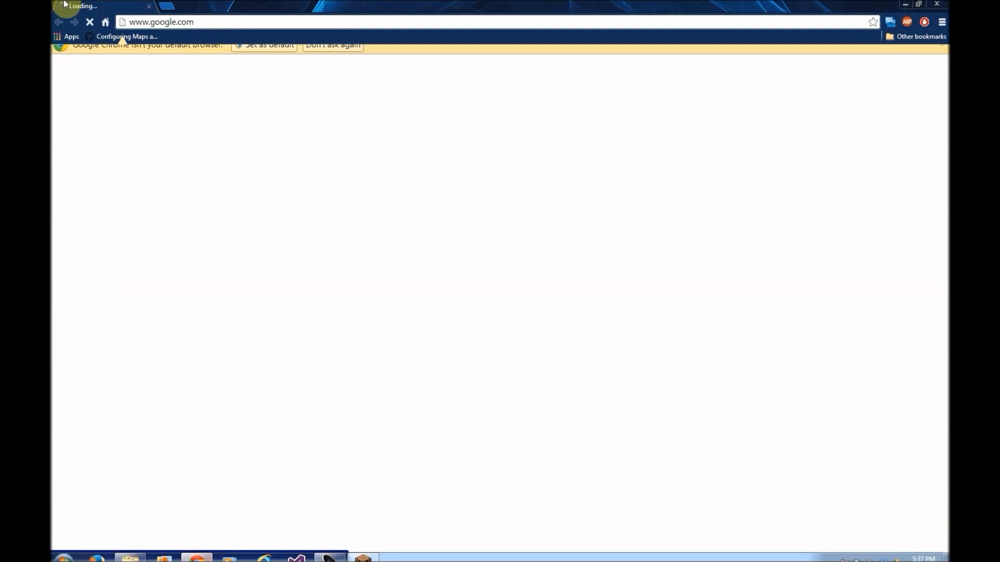
pyautogui.click(192, 25)
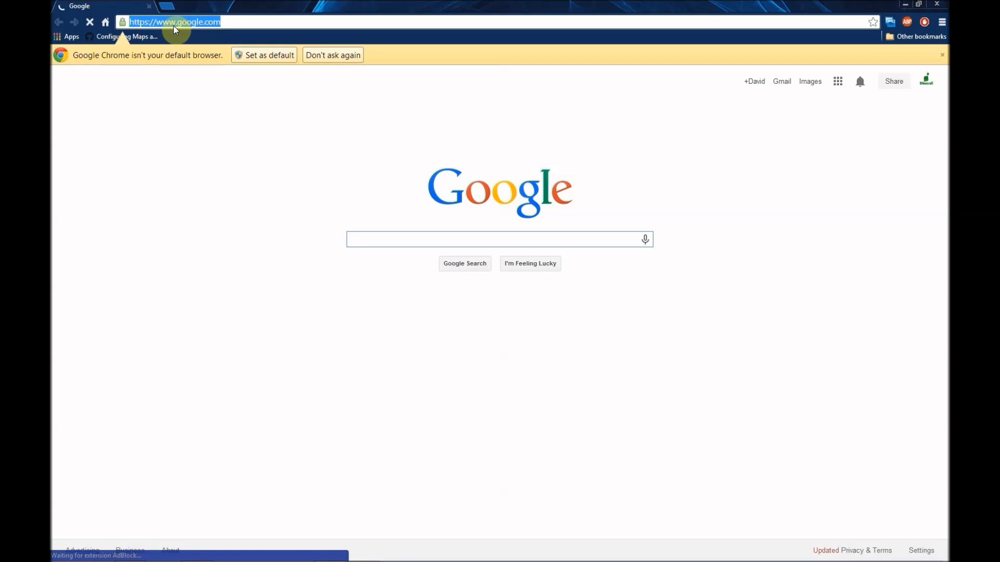
pyautogui.write('whatismyip')
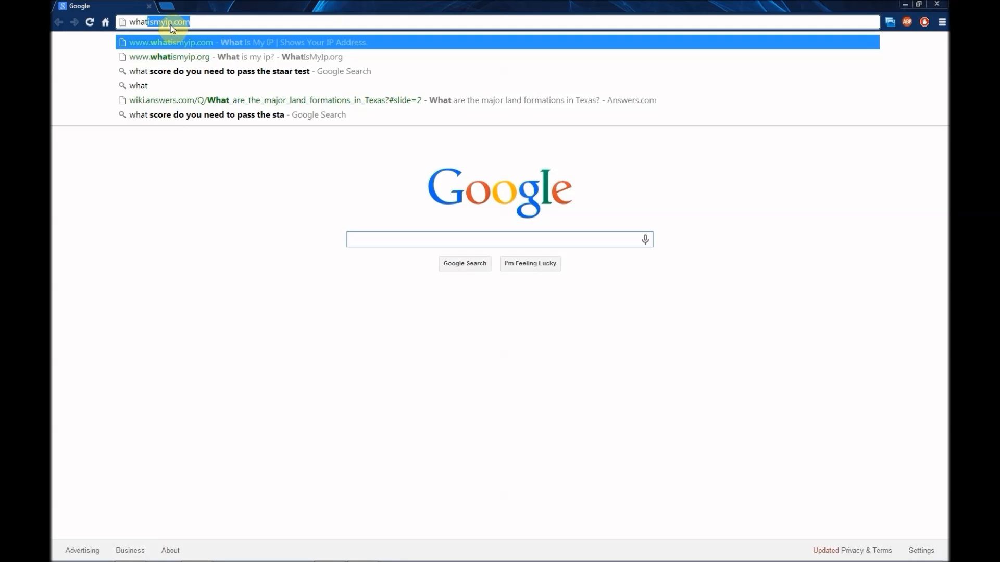
pyautogui.click(180, 51)
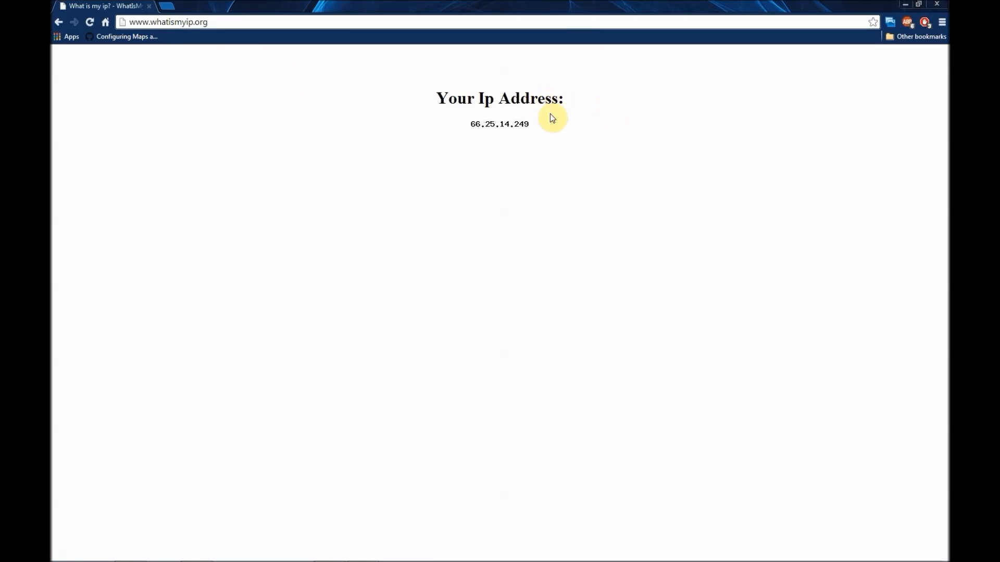
# - Select the displayed IP address, check its copy options, and close the browser
pyautogui.moveTo(536, 122); pyautogui.dragTo(473, 125)
pyautogui.rightClick(499, 125)
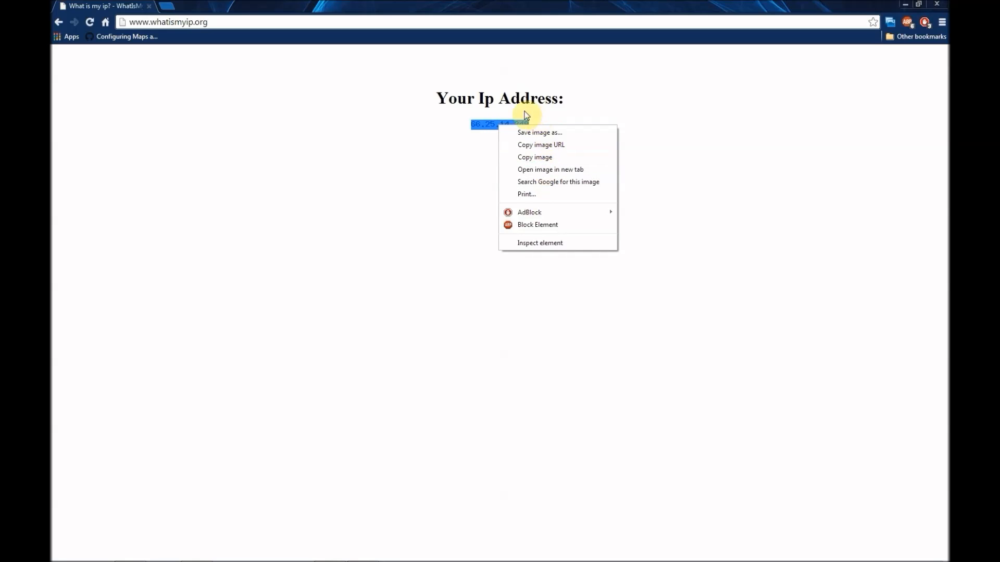
pyautogui.click(482, 101)
pyautogui.click(937, 4)
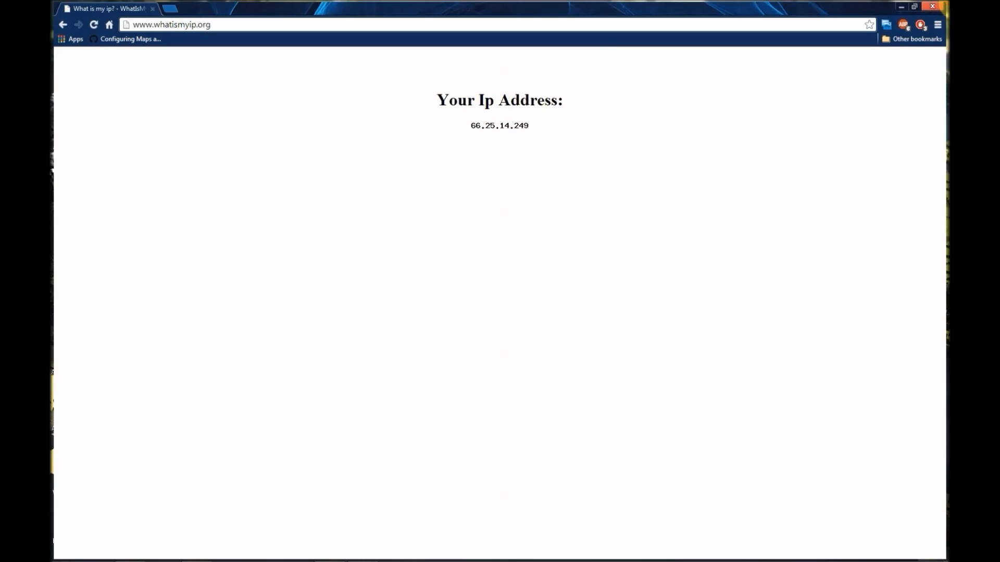
# - Run minecraft_server.1.7.5.exe from the Minecraft Server folder, allowing the security warning, and minimize the server and folder windows
pyautogui.moveTo(553, 59); pyautogui.dragTo(651, 58)
pyautogui.doubleClick(556, 156)
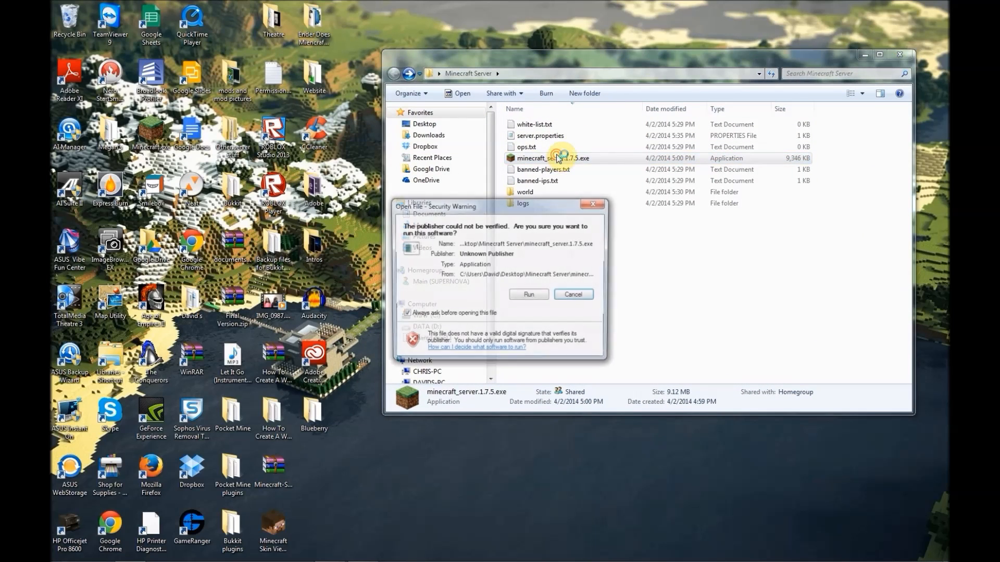
pyautogui.click(528, 293)
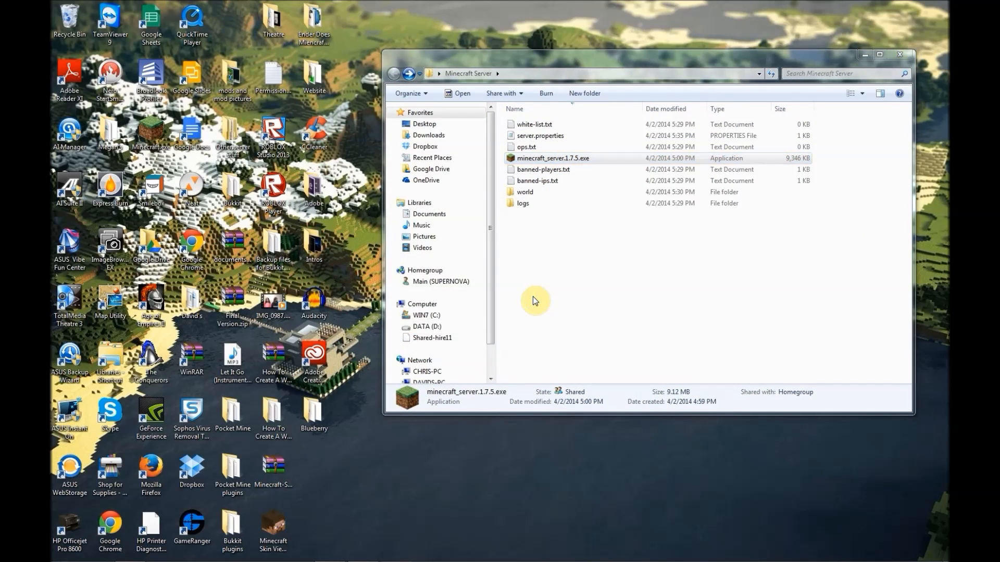
pyautogui.moveTo(456, 152); pyautogui.dragTo(511, 79)
pyautogui.click(723, 76)
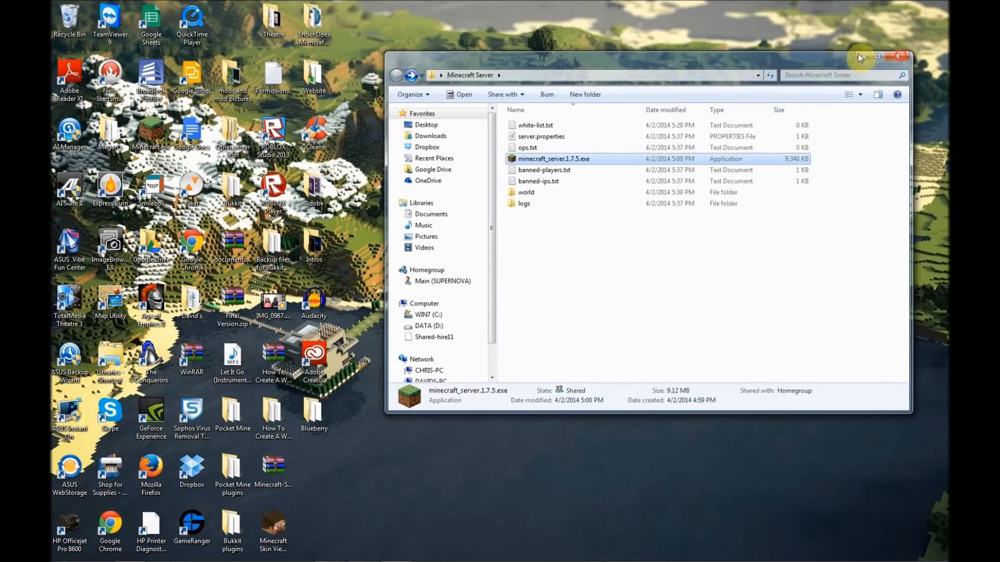
pyautogui.click(859, 57)
# - Switch to the Minecraft 1.7.5 client, maximize its window, and join the server through Direct Connect
pyautogui.moveTo(281, 553)
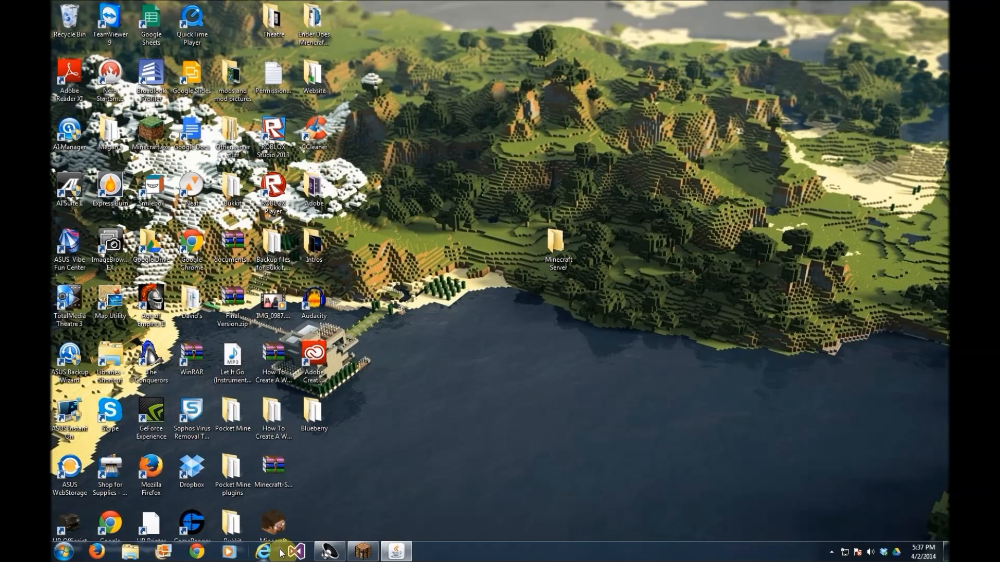
pyautogui.click(363, 552)
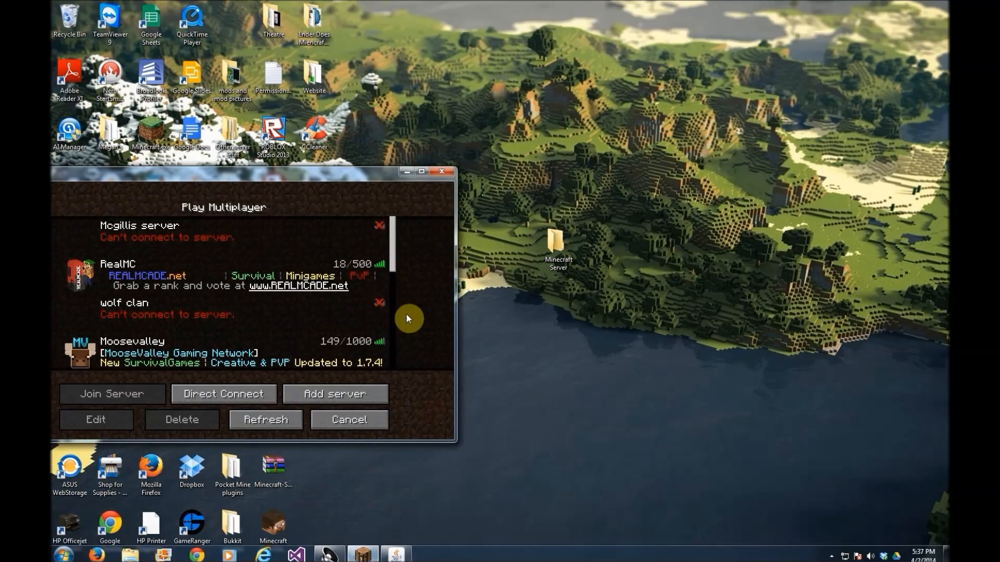
pyautogui.moveTo(269, 173); pyautogui.dragTo(494, 135)
pyautogui.click(648, 137)
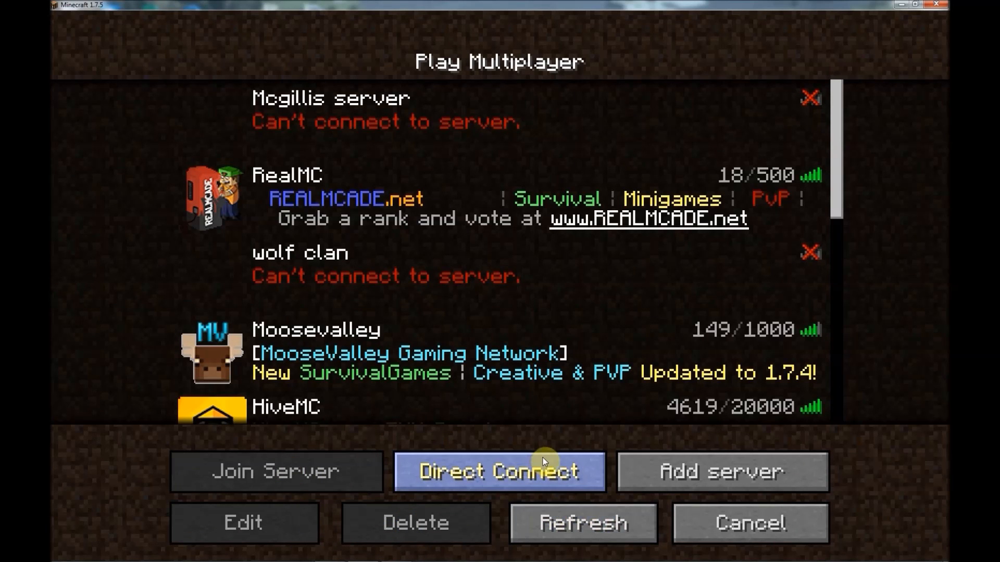
pyautogui.click(521, 481)
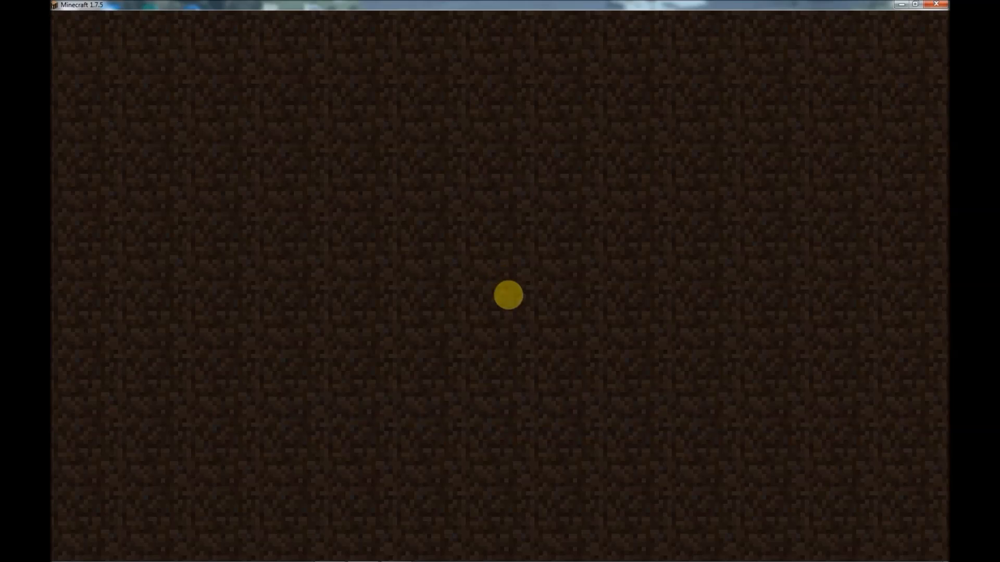
# - Walk around the spawn area to check the server's world
pyautogui.press('w')
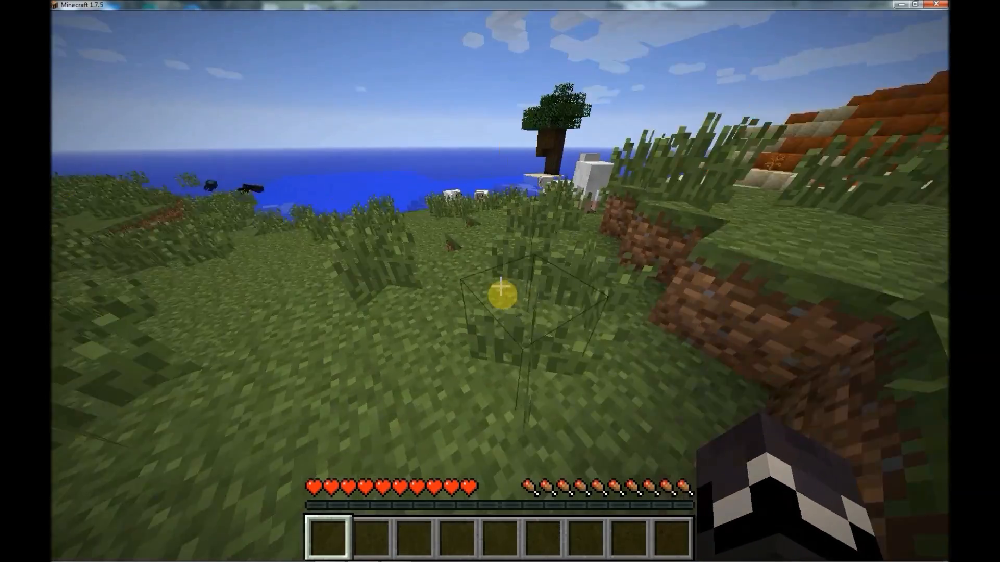
pyautogui.press('w')
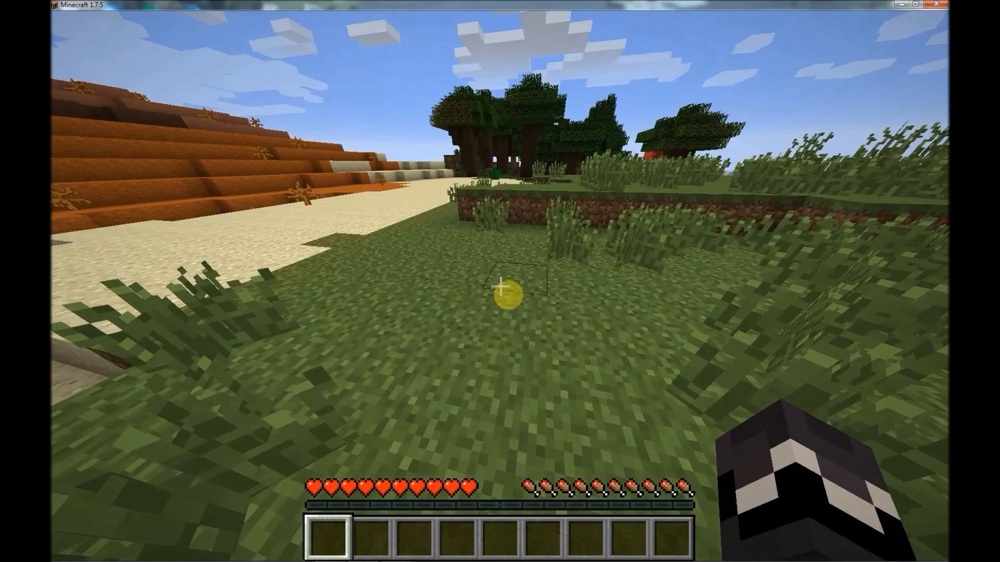
pyautogui.press('w')
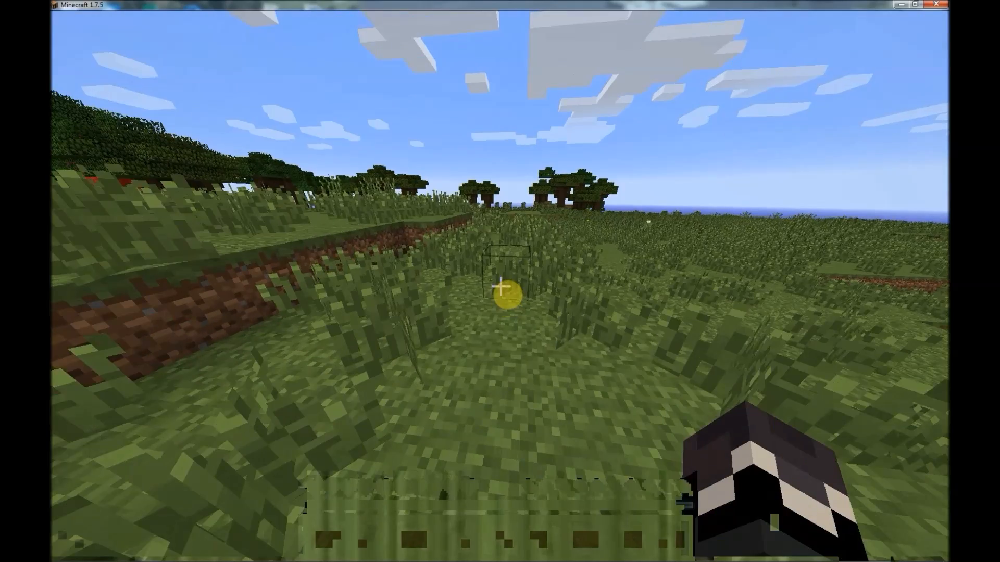
# - Save an in-game screenshot, toggle the HUD off and on, and continue walking through the grassland
pyautogui.scroll(2, 500, 287)
pyautogui.press('F2')
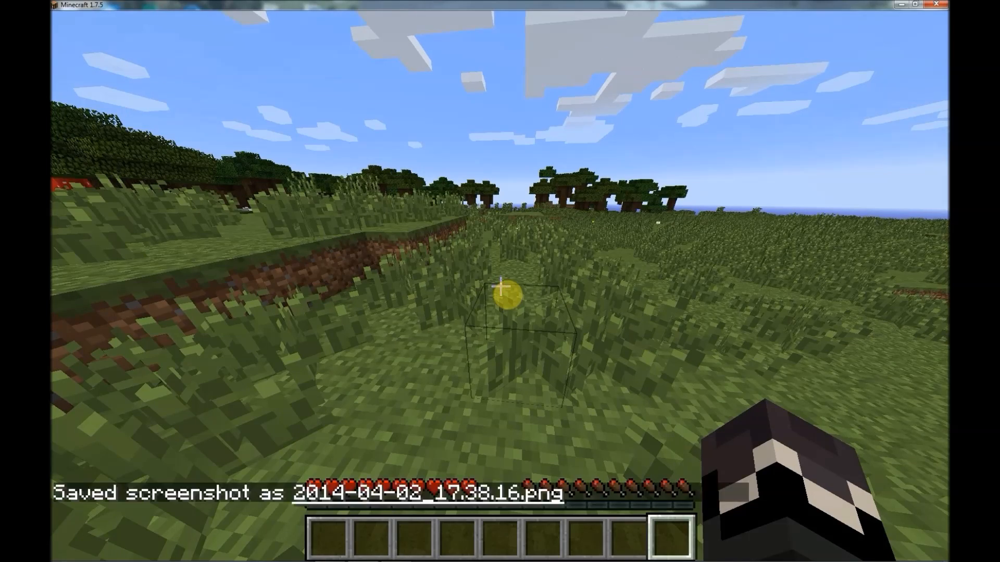
pyautogui.press('F1')
pyautogui.press('F1')
pyautogui.press('F1')
pyautogui.press('F1')
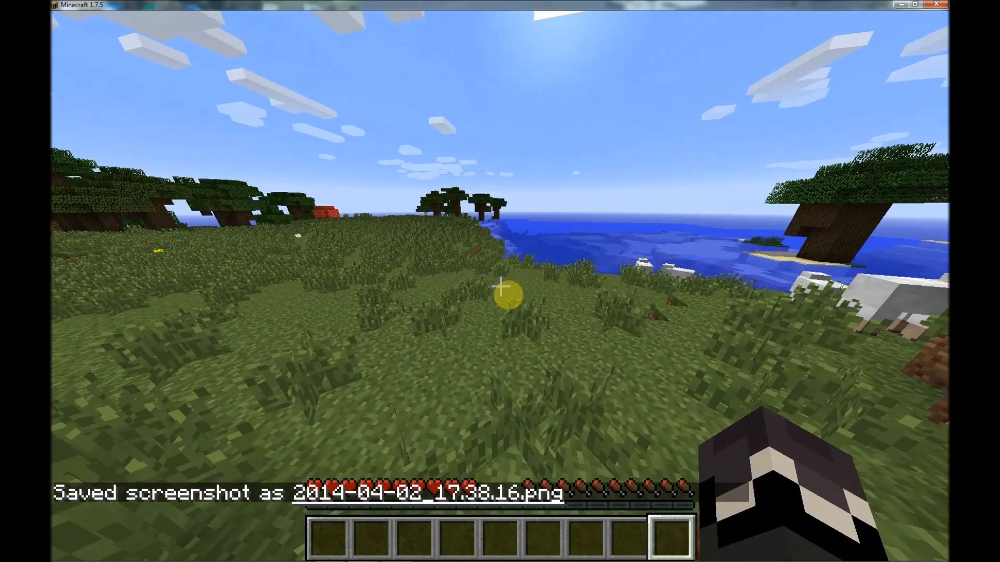
pyautogui.press('w')
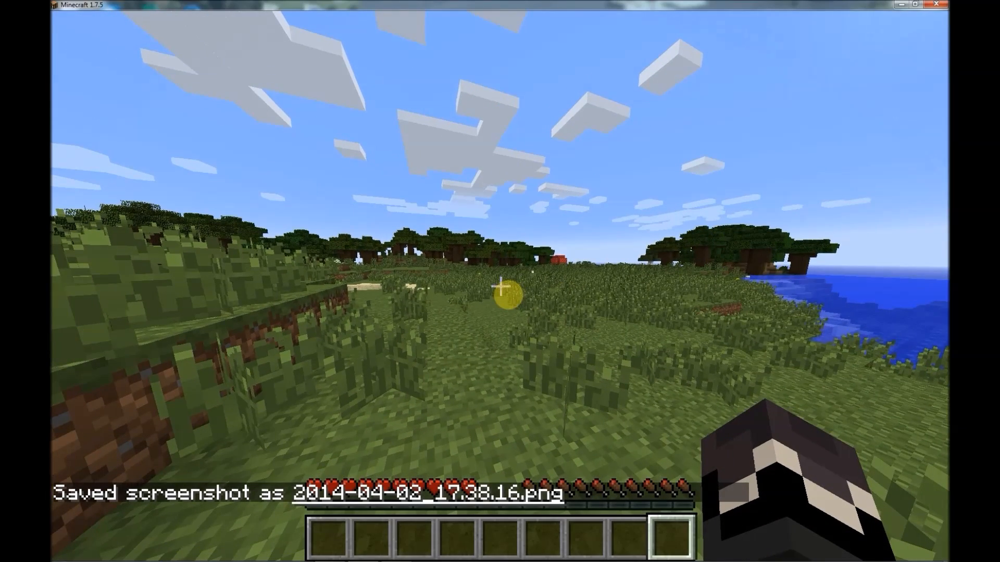